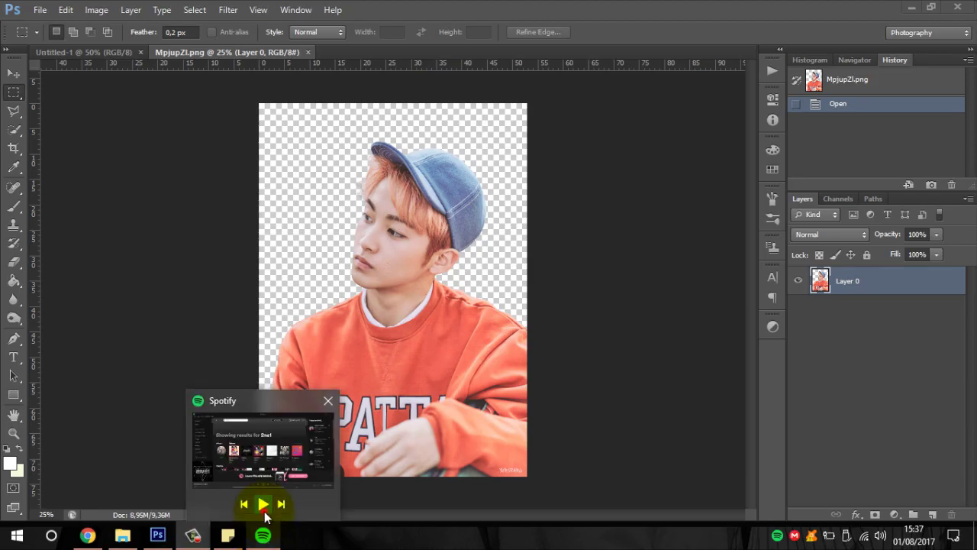
# Copy the entire boy photo from MpjupZl.png and switch to Untitled-1
pyautogui.click(262, 504)
pyautogui.hotkey('ctrl', 'a')
pyautogui.hotkey('ctrl', 'c')
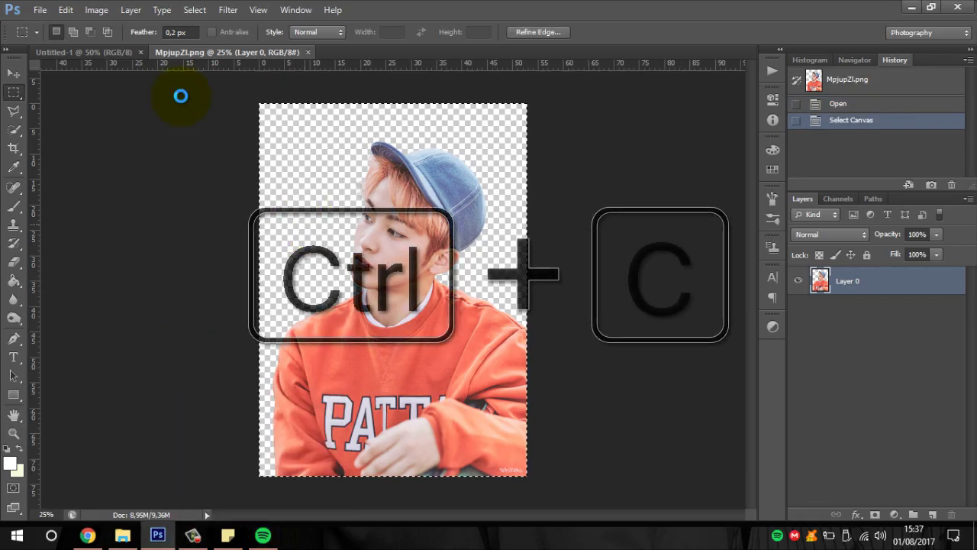
pyautogui.click(111, 53)
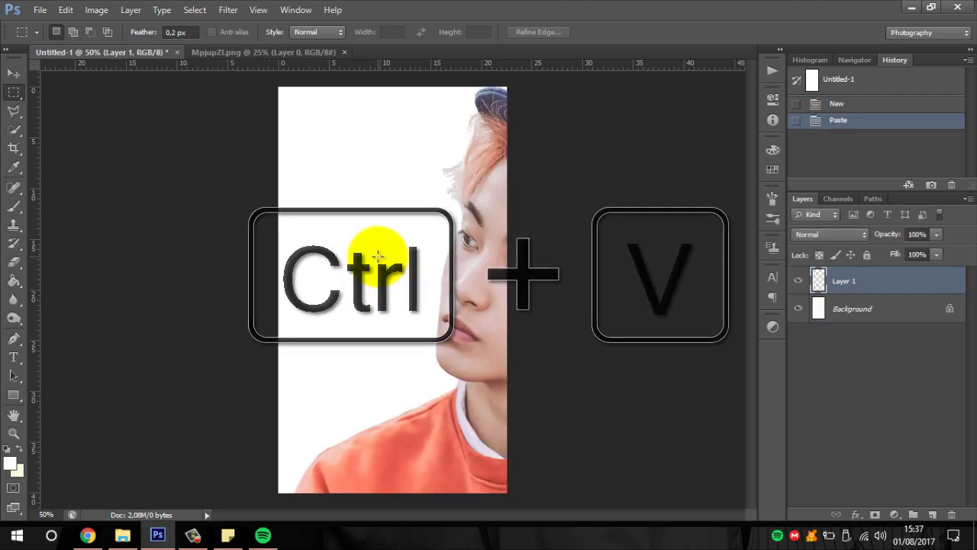
# Paste the photo into Untitled-1, scaled to 34% and placed in the upper centre
pyautogui.hotkey('ctrl', 't')
pyautogui.write('60')
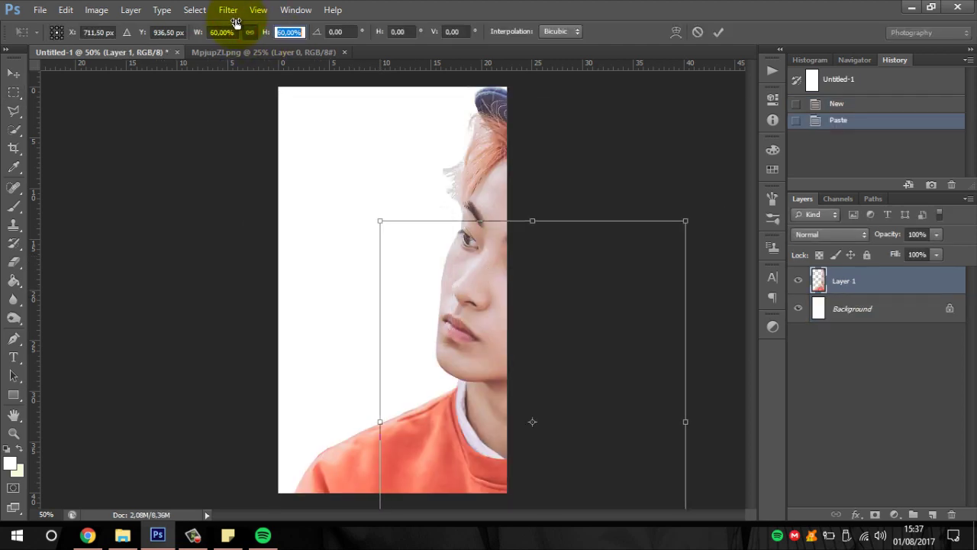
pyautogui.write('40')
pyautogui.press('Return')
pyautogui.moveTo(563, 387); pyautogui.dragTo(426, 247)
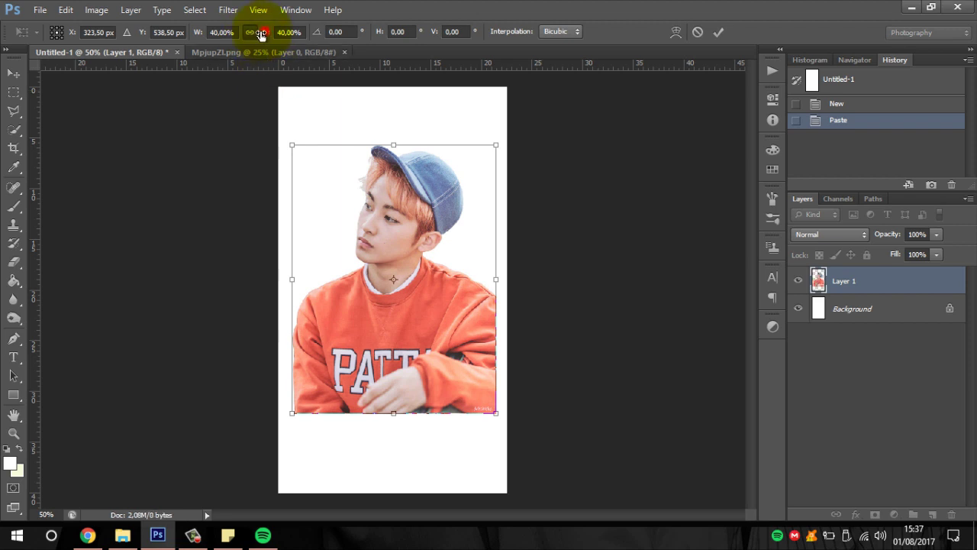
pyautogui.moveTo(261, 30); pyautogui.dragTo(256, 31)
pyautogui.moveTo(450, 314); pyautogui.dragTo(447, 316)
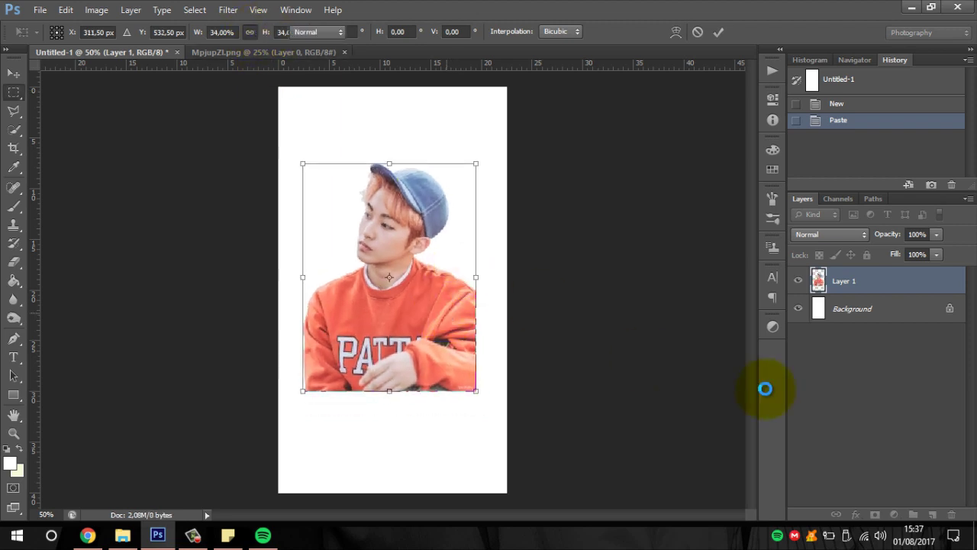
pyautogui.press('Return')
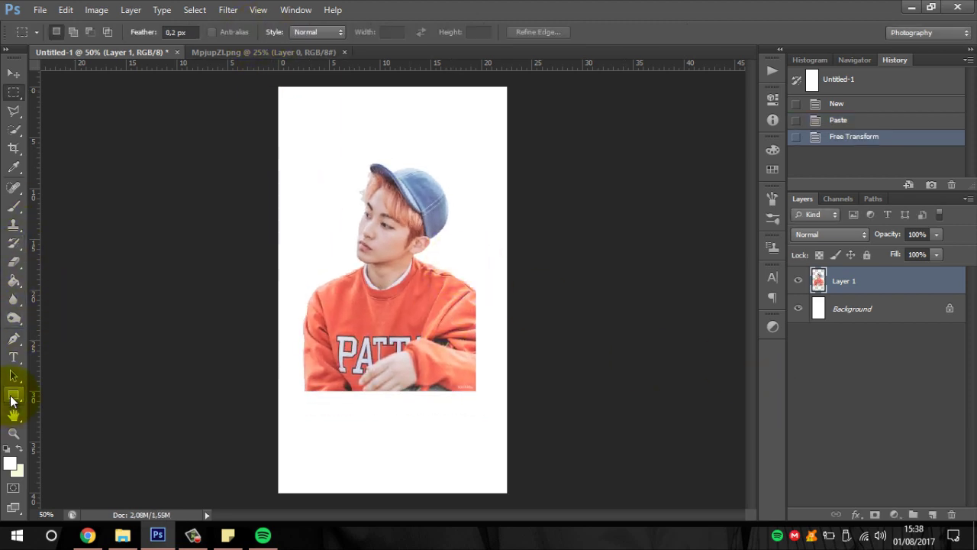
# Draw a white ellipse shape over the photo area
pyautogui.click(12, 397)
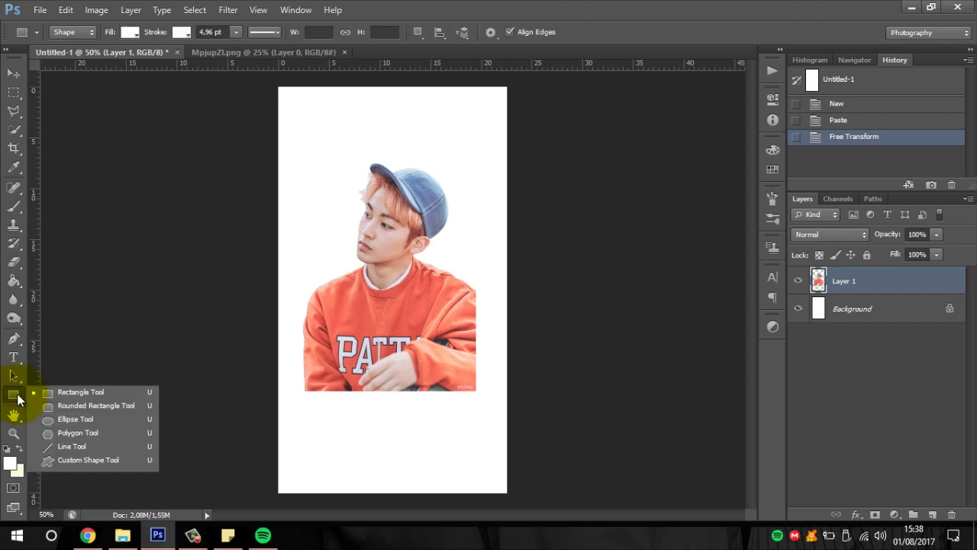
pyautogui.click(64, 420)
pyautogui.moveTo(330, 237)
pyautogui.mouseDown()
pyautogui.moveTo(477, 337)
pyautogui.moveTo(408, 340)
pyautogui.mouseUp()
pyautogui.hotkey('ctrl', 't')
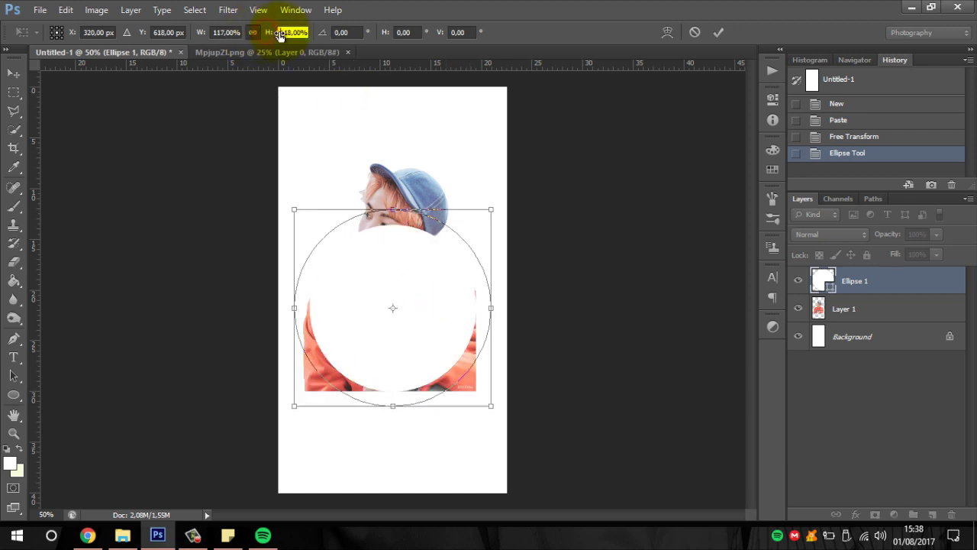
pyautogui.press('Return')
# Move the photo layer above the white circle layer
pyautogui.click(848, 309)
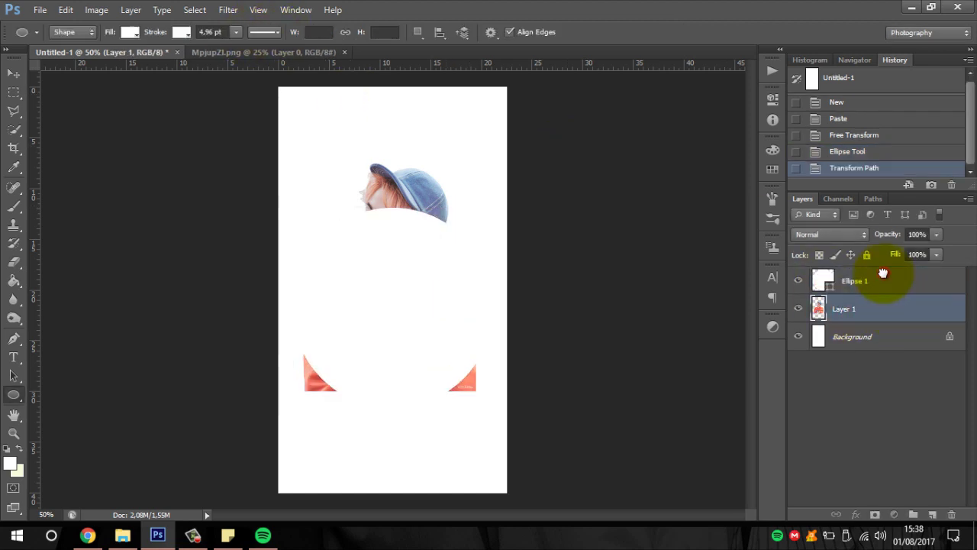
pyautogui.moveTo(883, 272); pyautogui.dragTo(878, 269)
pyautogui.doubleClick(822, 312)
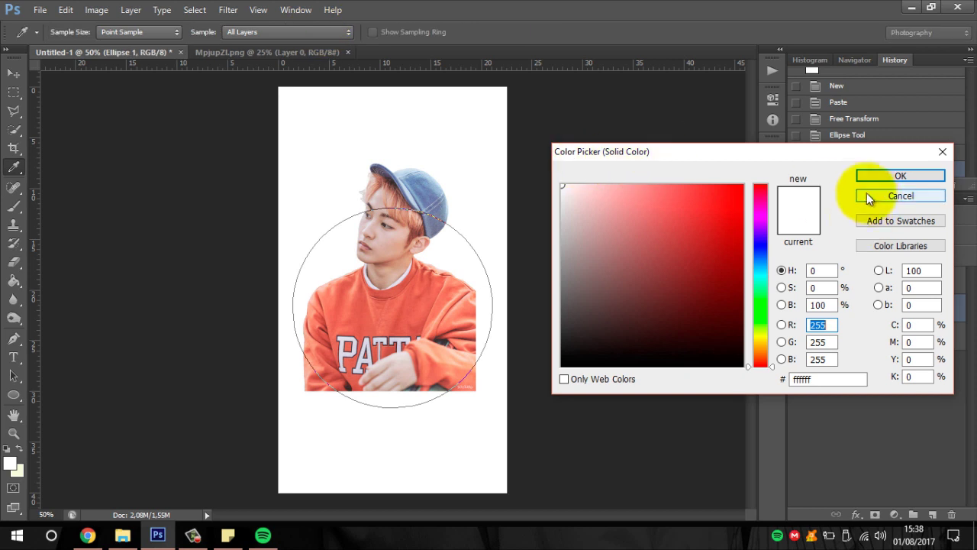
pyautogui.click(868, 197)
# Add a new layer above Background and fill it with peach sampled from the image
pyautogui.click(852, 336)
pyautogui.click(933, 514)
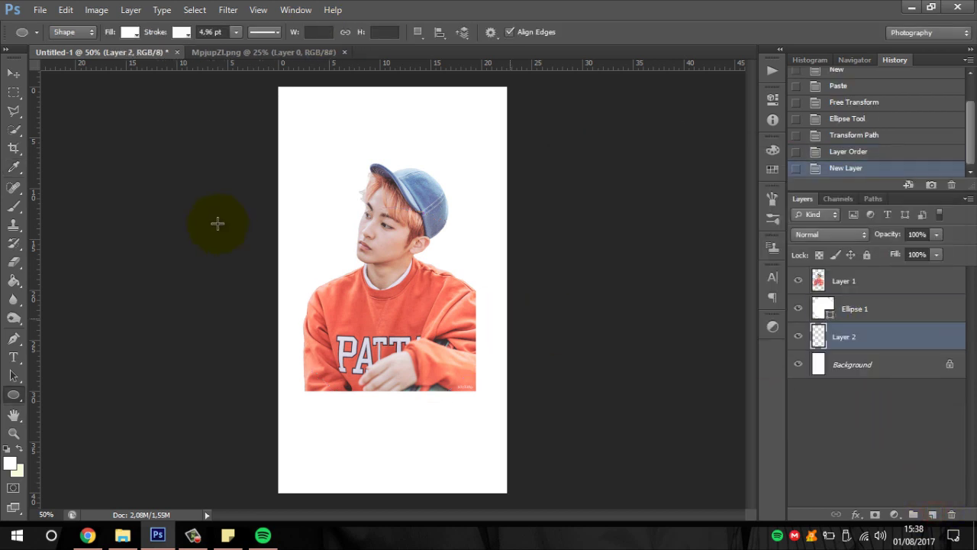
pyautogui.press('i')
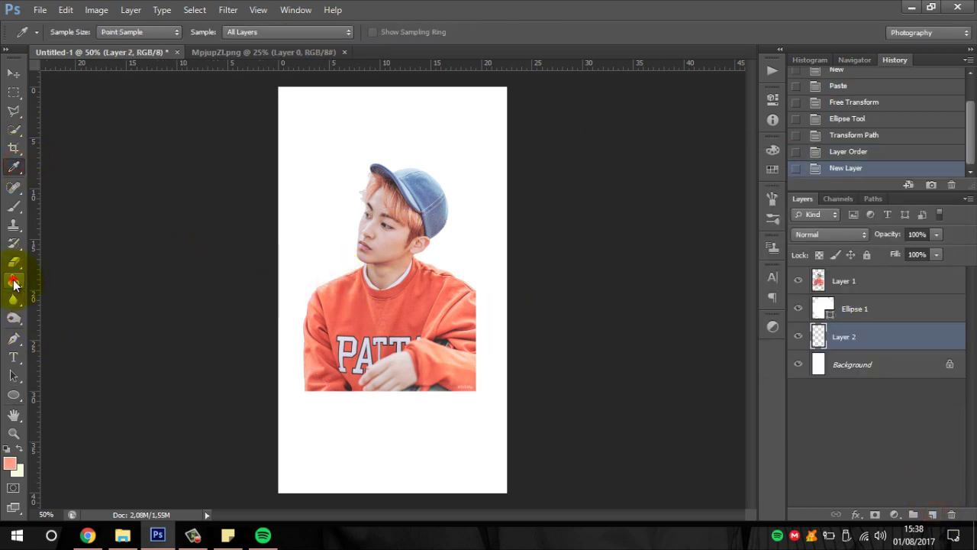
pyautogui.click(13, 281)
pyautogui.click(298, 185)
pyautogui.click(844, 282)
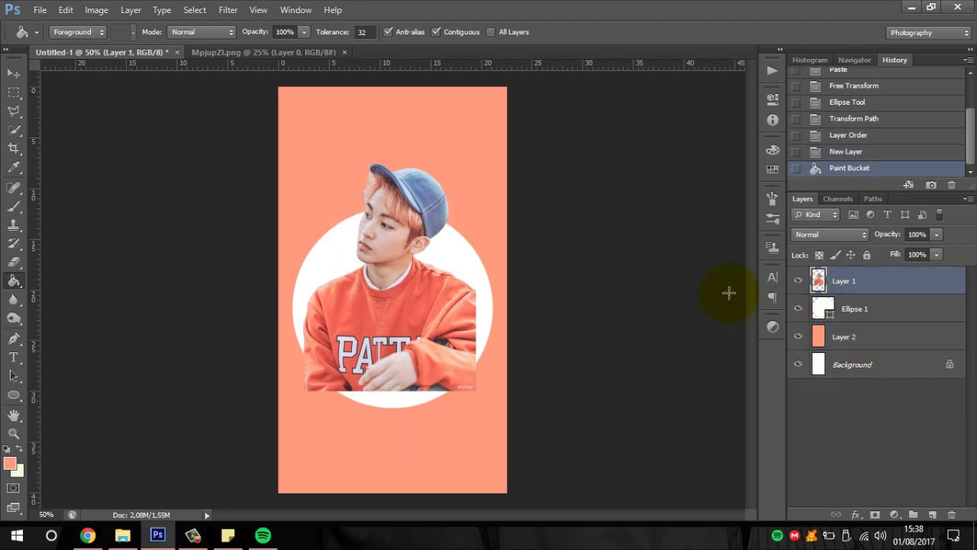
# Reposition the photo so it sits centred on the white circle
pyautogui.hotkey('ctrl', 't')
pyautogui.moveTo(443, 300); pyautogui.dragTo(460, 296)
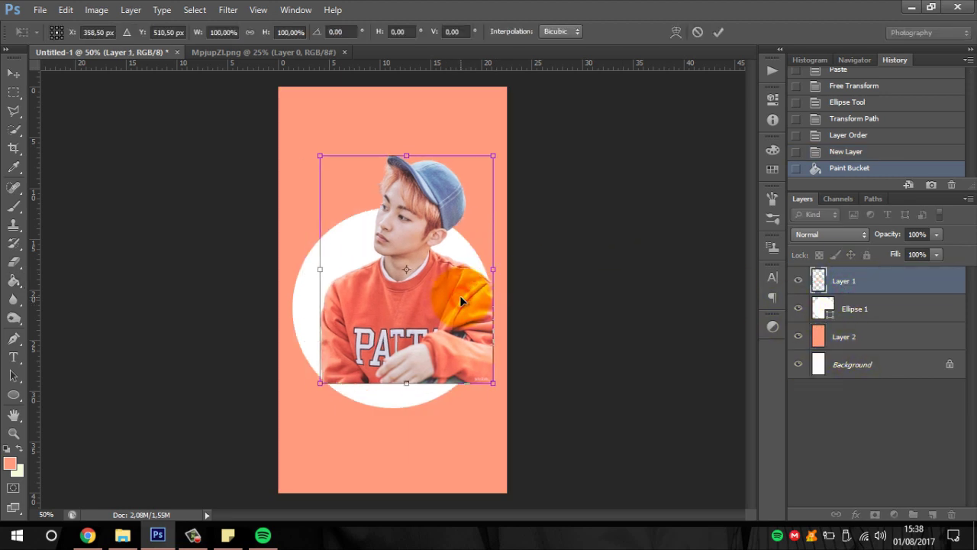
pyautogui.press('Return')
pyautogui.click(849, 309)
pyautogui.hotkey('ctrl', 't')
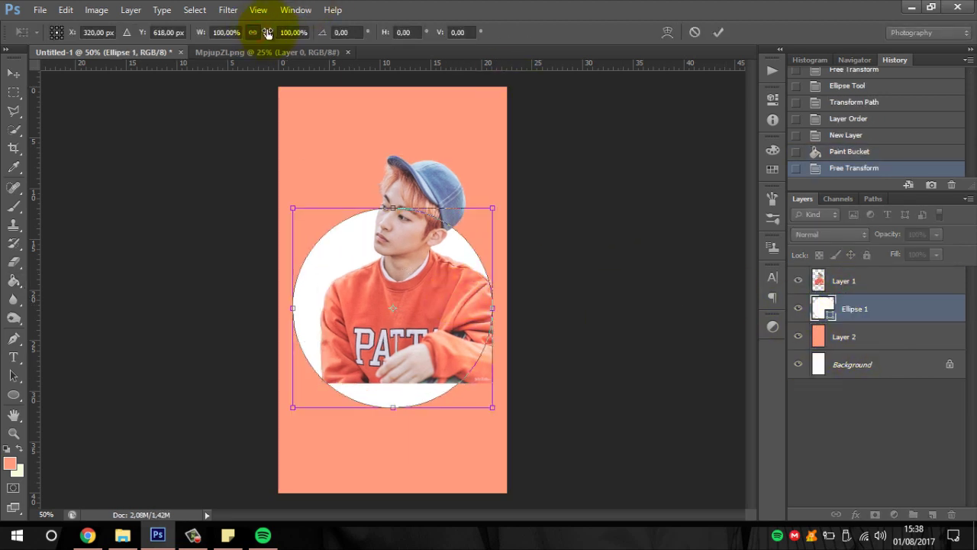
pyautogui.press('Return')
pyautogui.click(855, 282)
pyautogui.hotkey('ctrl', 't')
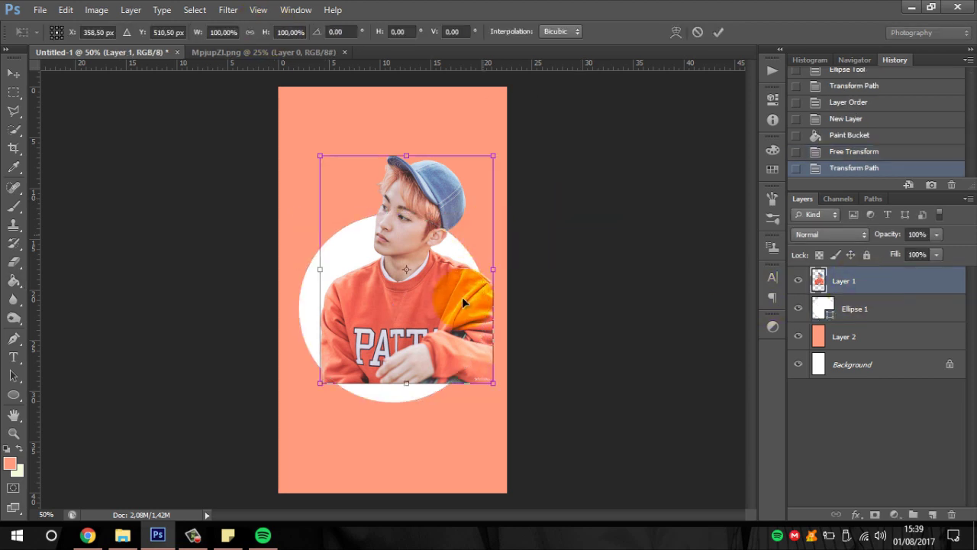
pyautogui.moveTo(462, 297); pyautogui.dragTo(449, 324)
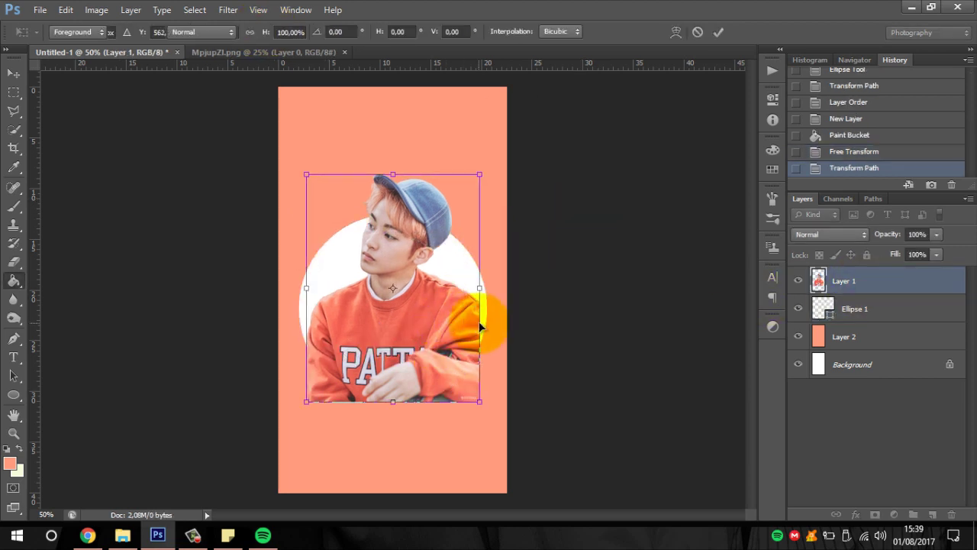
pyautogui.press('Return')
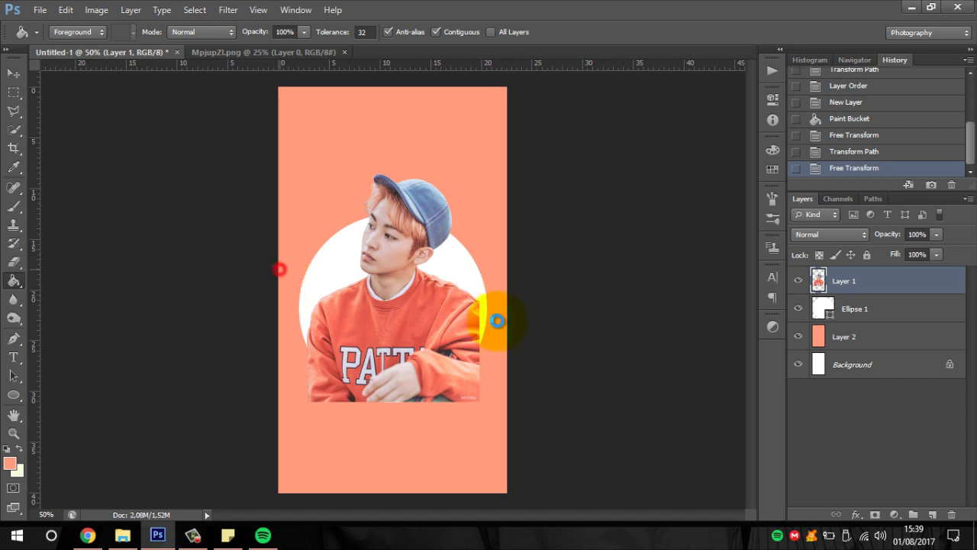
# Undo two stray peach fills and marquee-select the lower part of the photo
pyautogui.click(491, 387)
pyautogui.click(306, 298)
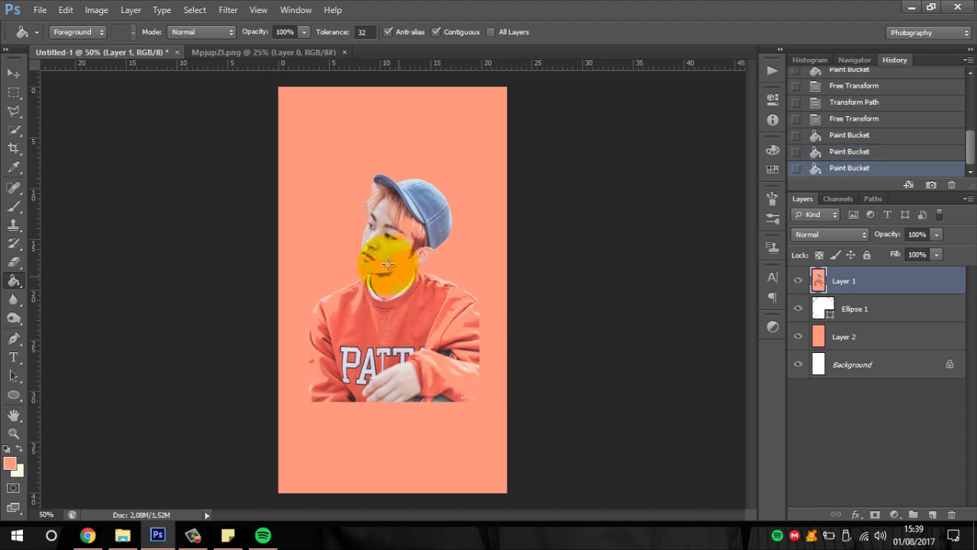
pyautogui.click(852, 136)
pyautogui.press('m')
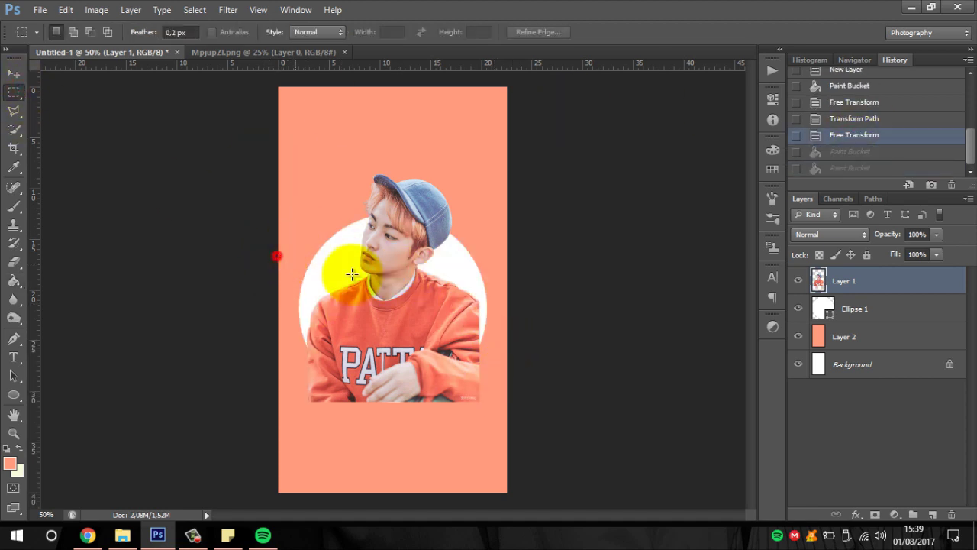
pyautogui.moveTo(504, 421); pyautogui.dragTo(504, 421)
pyautogui.click(494, 407)
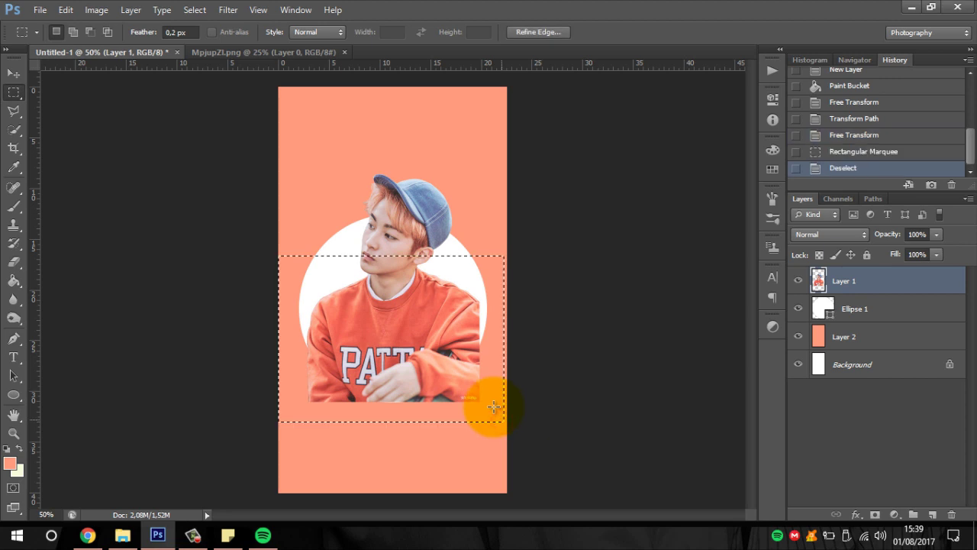
pyautogui.click(850, 152)
# Cut the selection to Layer 3, move it below Layer 1, and clip it to the circle
pyautogui.rightClick(407, 67)
pyautogui.click(478, 197)
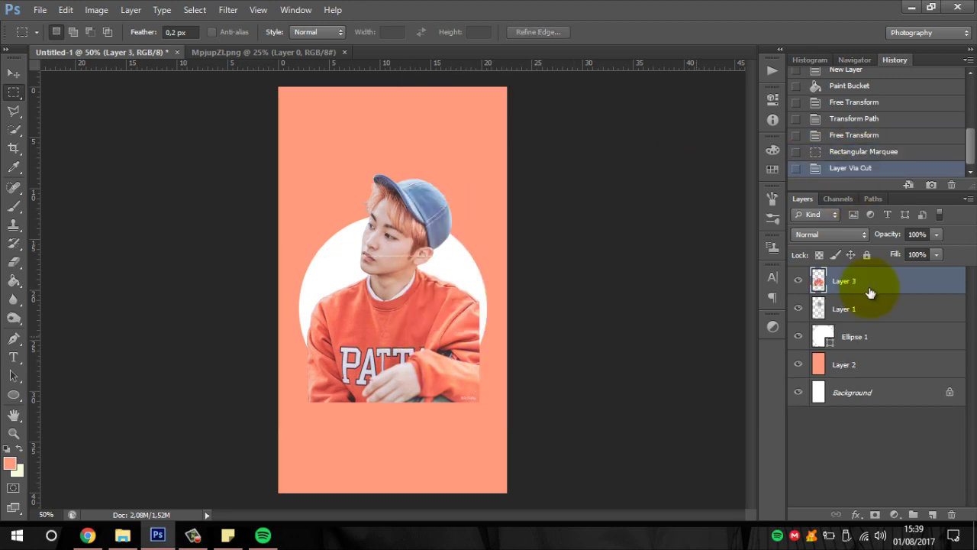
pyautogui.moveTo(869, 311); pyautogui.dragTo(874, 312)
pyautogui.rightClick(874, 312)
pyautogui.click(785, 197)
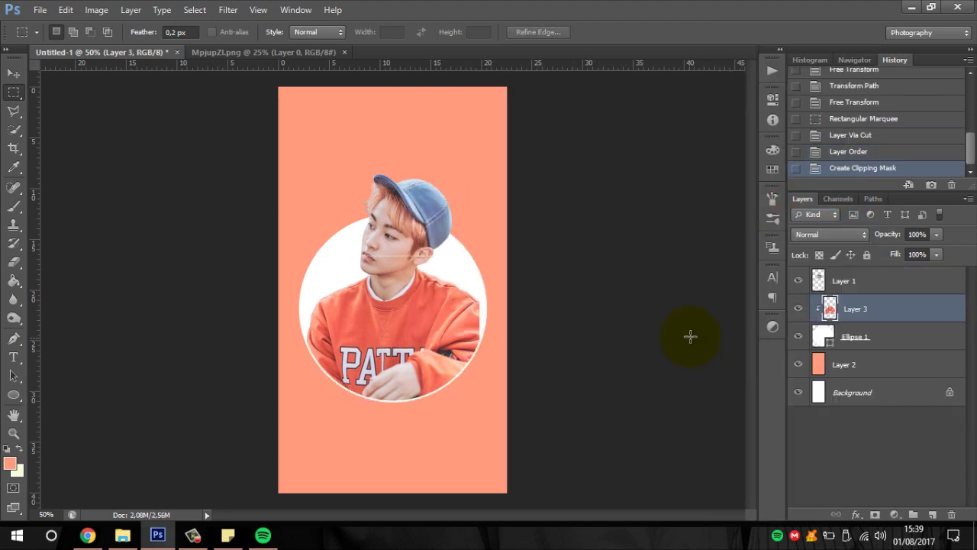
# Duplicate the sweatshirt piece below the original, flip it horizontally, and place it at the circle's right edge
pyautogui.hotkey('ctrl', '+')
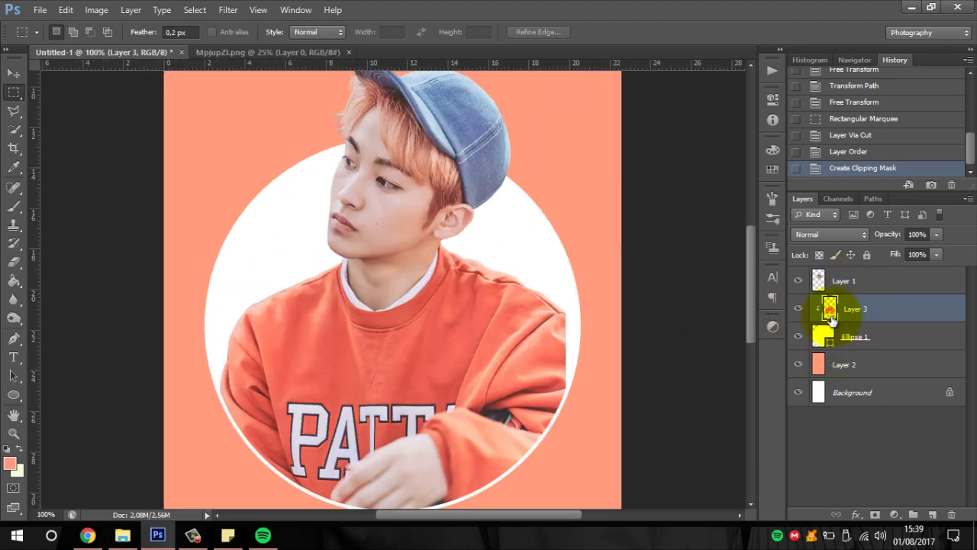
pyautogui.hotkey('ctrl', 'j')
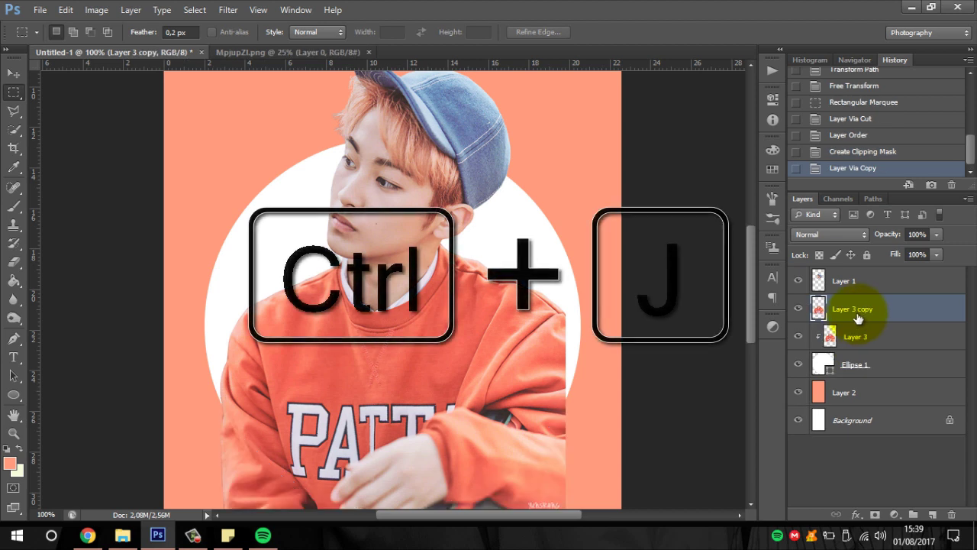
pyautogui.moveTo(883, 345); pyautogui.dragTo(882, 347)
pyautogui.hotkey('ctrl', 't')
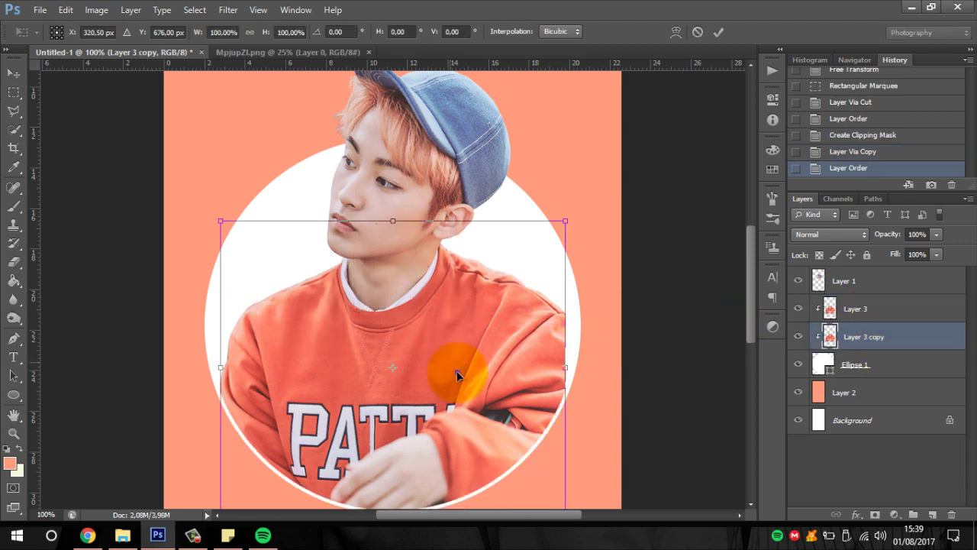
pyautogui.rightClick(458, 373)
pyautogui.click(523, 346)
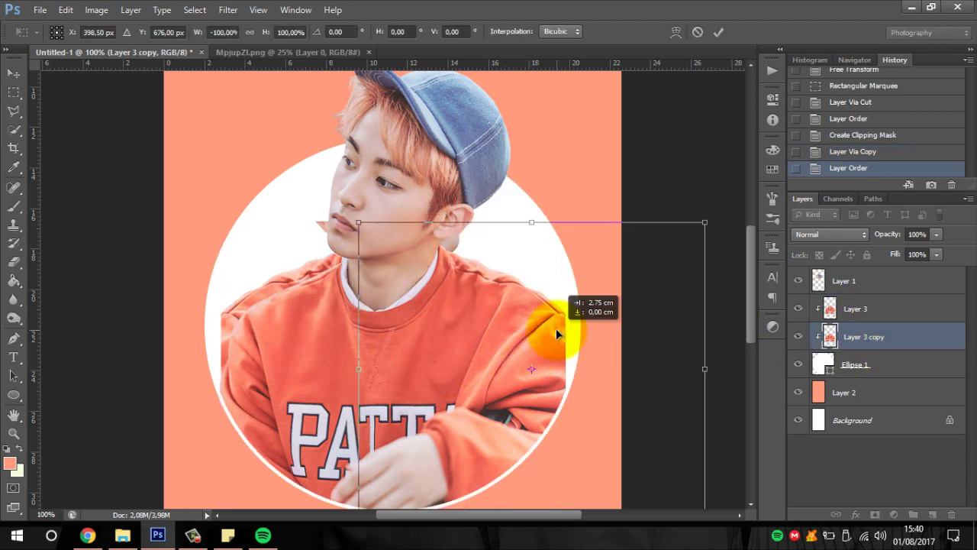
pyautogui.moveTo(557, 334); pyautogui.dragTo(450, 334)
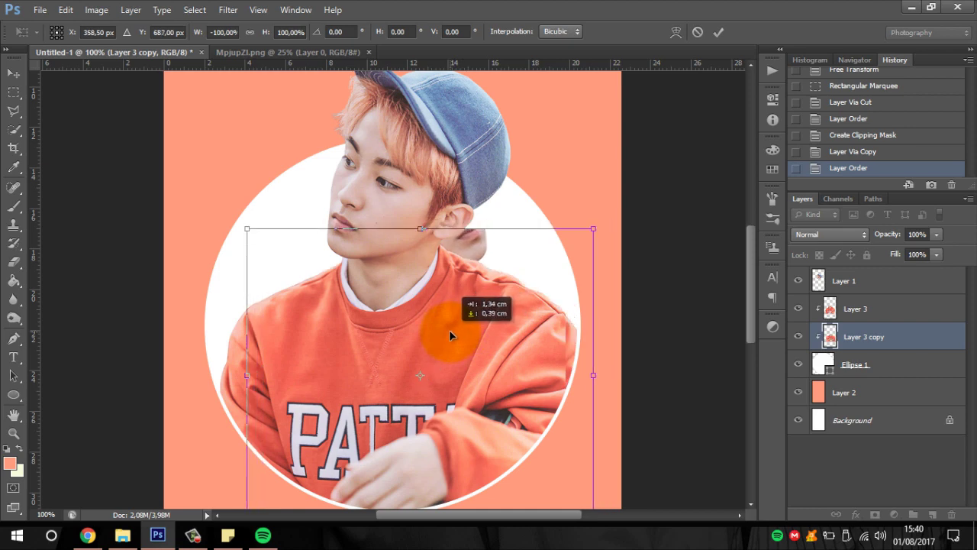
pyautogui.press('Return')
# Switch to the Rectangular Marquee and zoom to 200% on the seam
pyautogui.press('m')
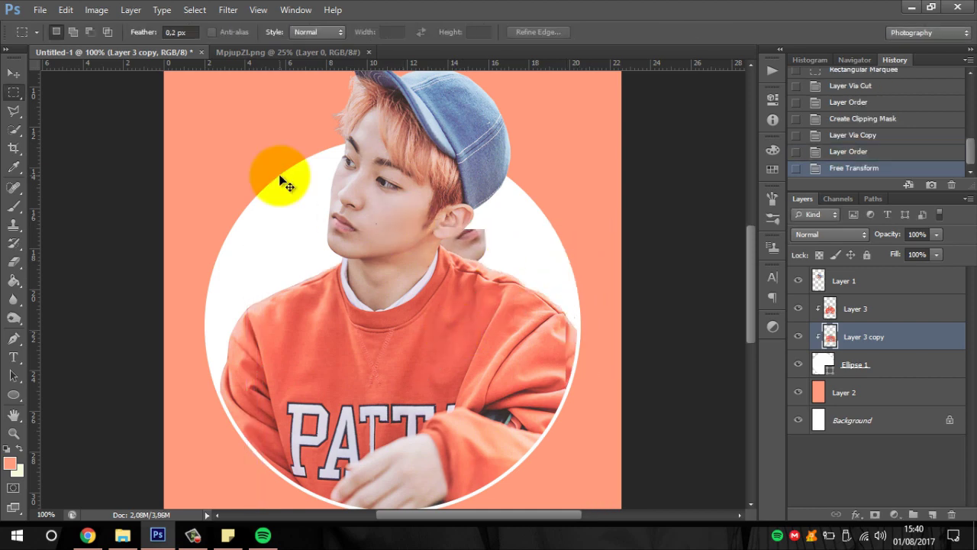
pyautogui.hotkey('ctrl', '+')
pyautogui.moveTo(490, 518); pyautogui.dragTo(538, 518)
pyautogui.moveTo(752, 276); pyautogui.dragTo(748, 298)
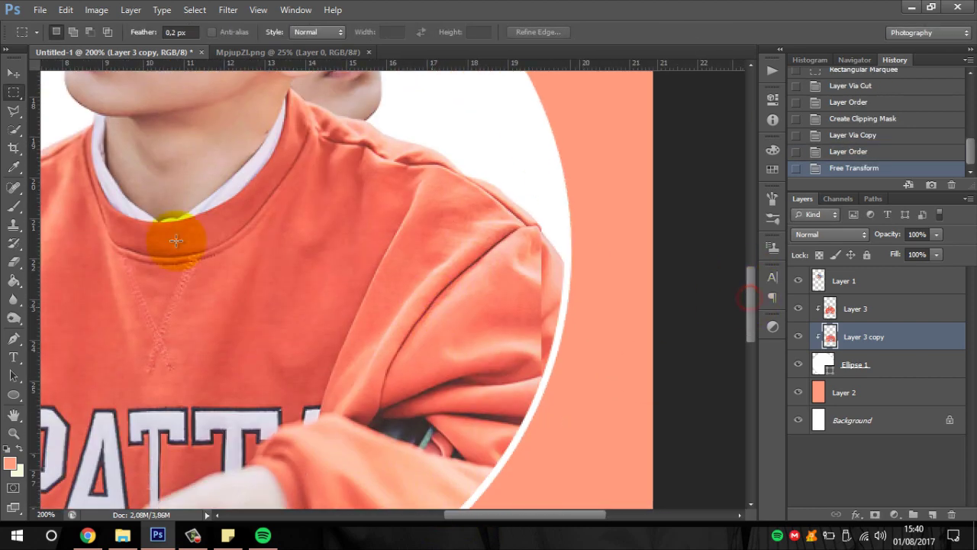
# Erase stray cutout pixels on Layer 3 copy with a 75 px eraser
pyautogui.click(15, 260)
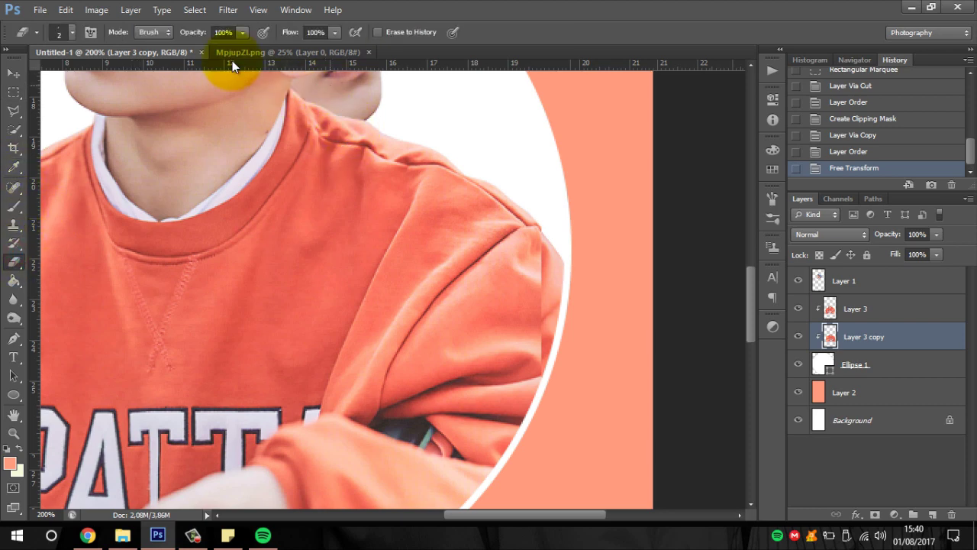
pyautogui.click(74, 33)
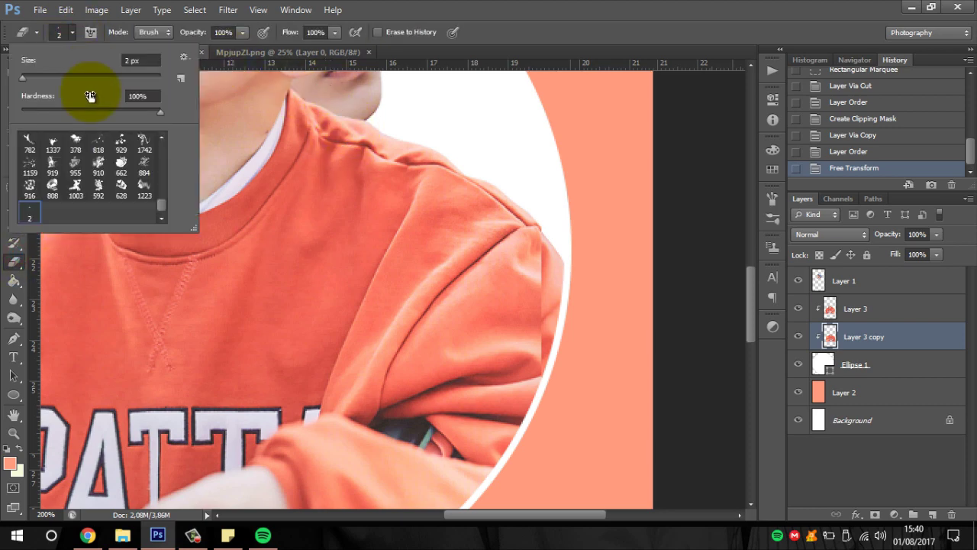
pyautogui.scroll(5, 320, 404)
pyautogui.click(321, 404)
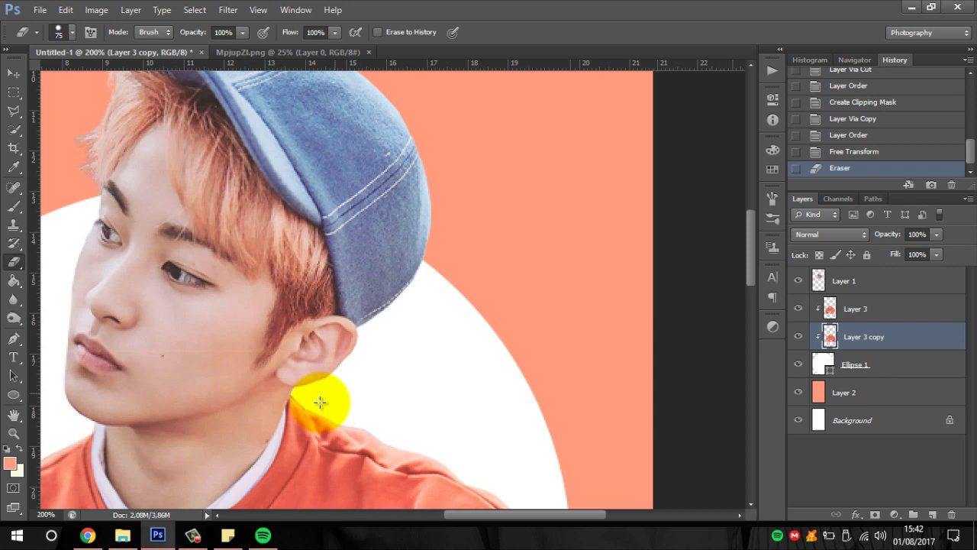
pyautogui.click(662, 323)
pyautogui.moveTo(752, 249); pyautogui.dragTo(752, 288)
# Switch to Layer 3 with a 25 px eraser and shift the boy's photo slightly down
pyautogui.click(854, 310)
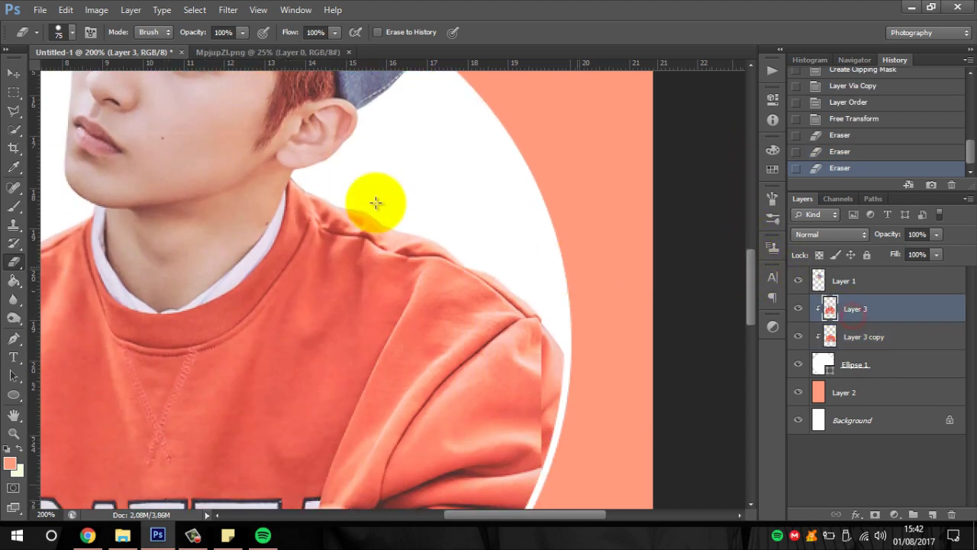
pyautogui.click(68, 39)
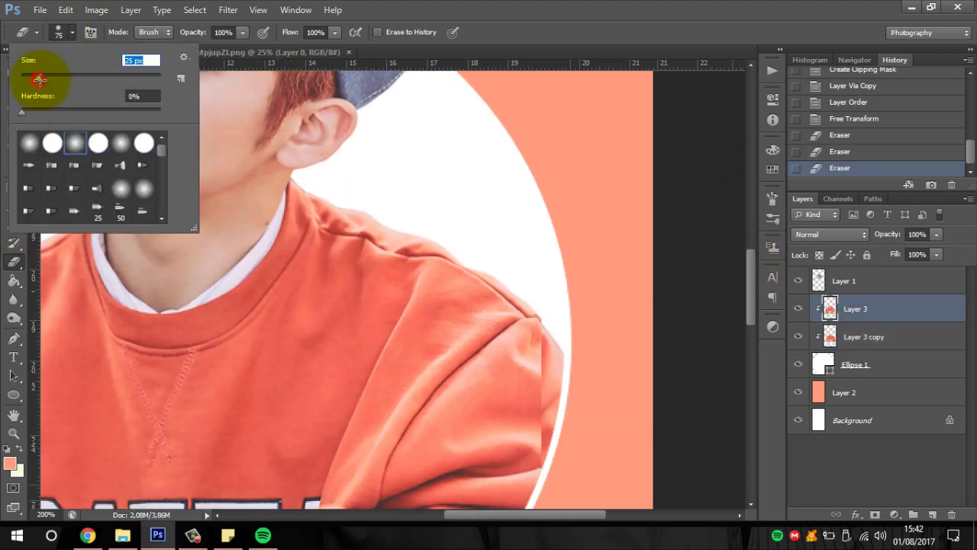
pyautogui.press('Return')
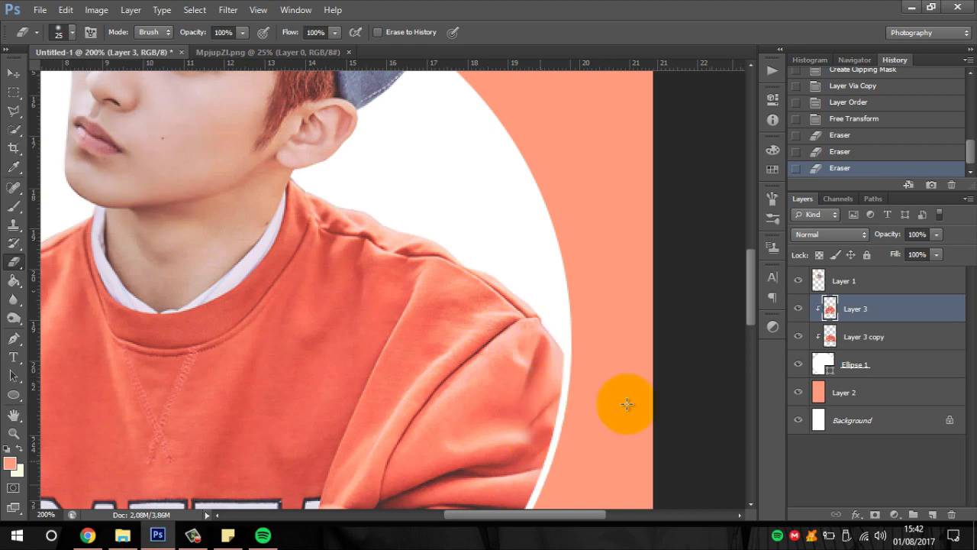
pyautogui.hotkey('ctrl', '-')
pyautogui.hotkey('ctrl', '-')
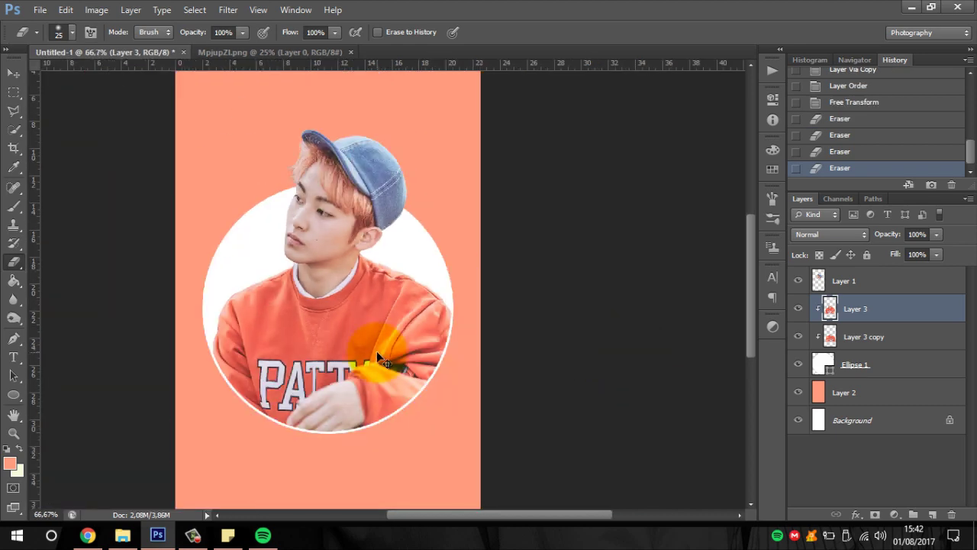
pyautogui.hotkey('ctrl', '+')
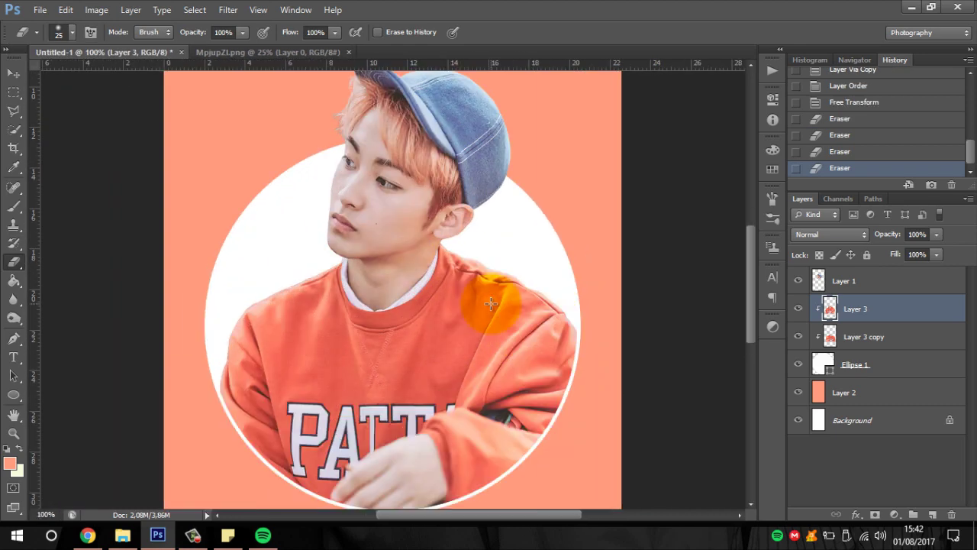
pyautogui.keyDown('ctrl'); pyautogui.moveTo(412, 299); pyautogui.dragTo(416, 310); pyautogui.keyUp('ctrl')
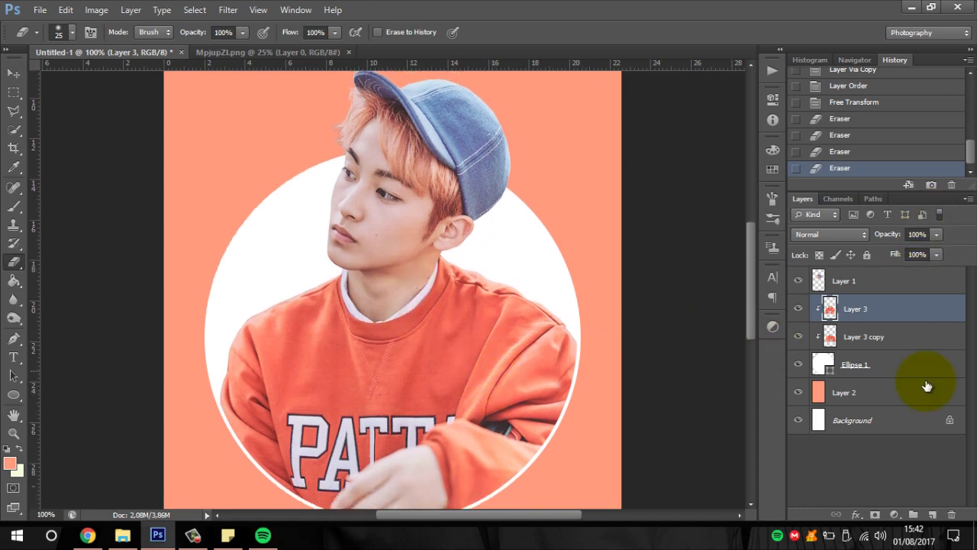
pyautogui.click(912, 392)
# Open the file browser and navigate through KW and PACKS into the '2 - texturas' folder
pyautogui.hotkey('ctrl', 'o')
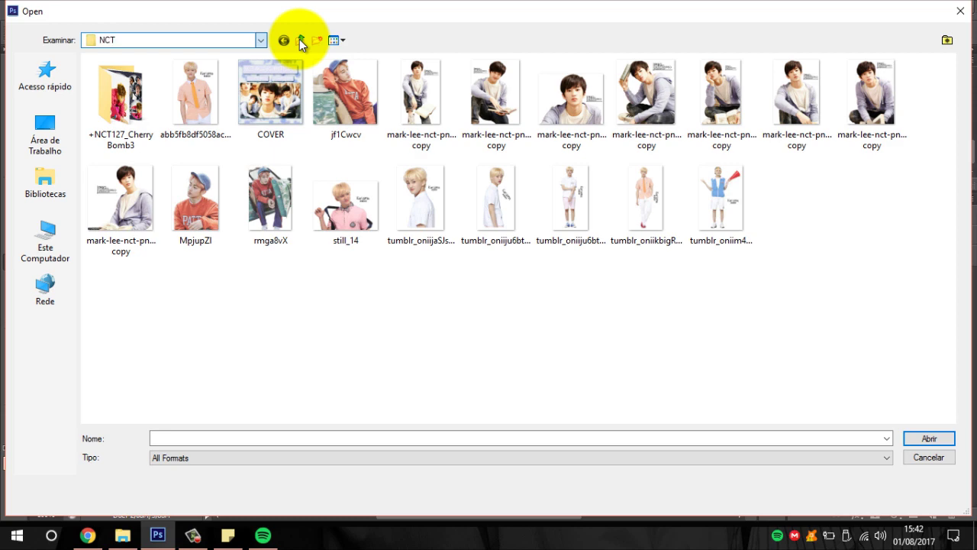
pyautogui.click(260, 40)
pyautogui.click(149, 294)
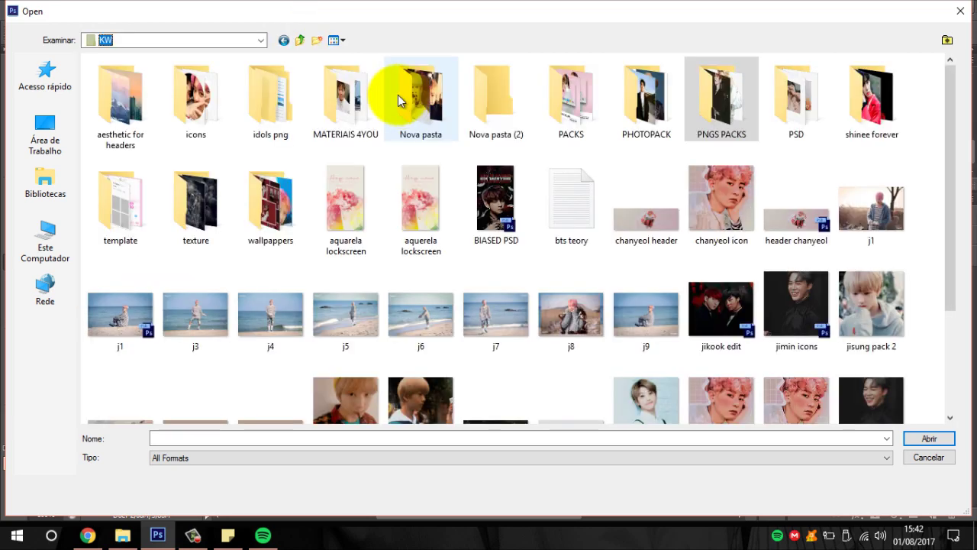
pyautogui.doubleClick(577, 110)
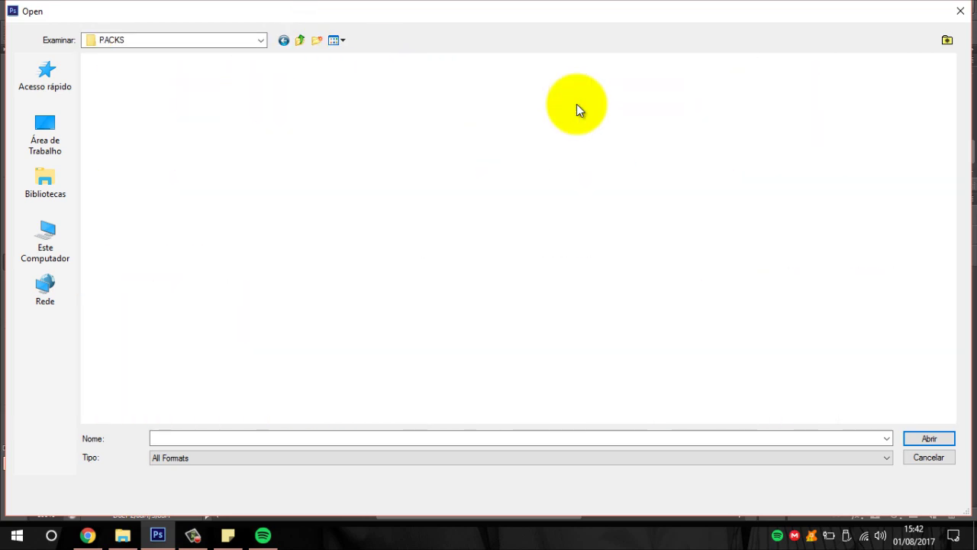
pyautogui.doubleClick(489, 107)
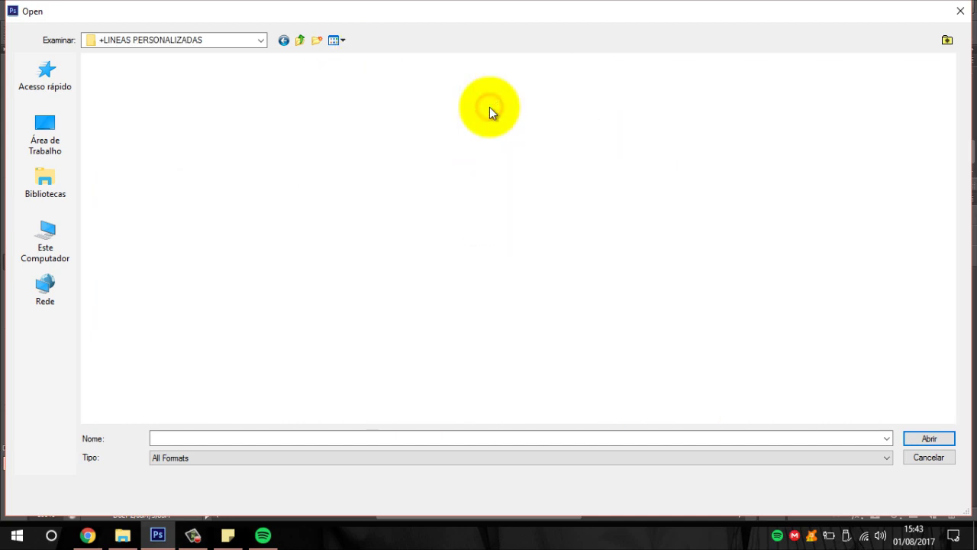
pyautogui.click(287, 42)
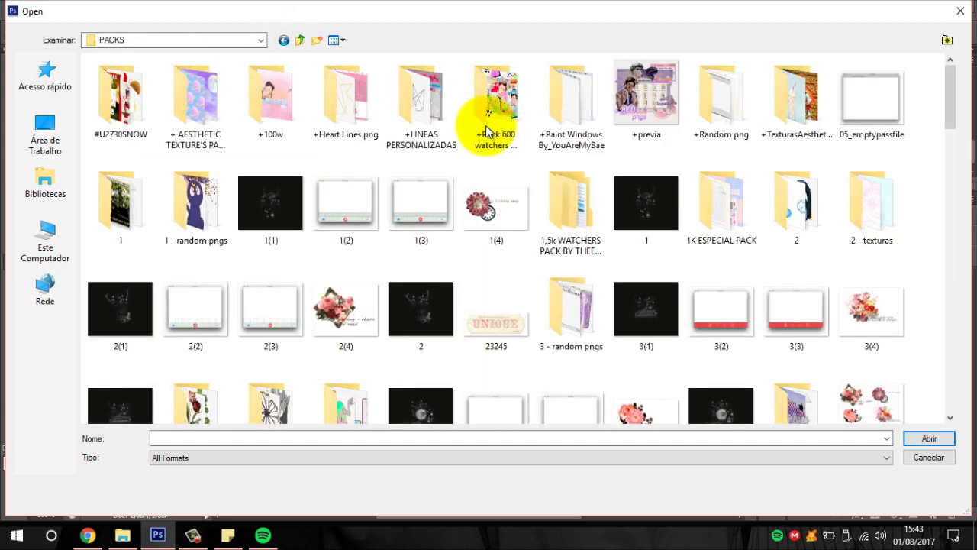
pyautogui.doubleClick(441, 209)
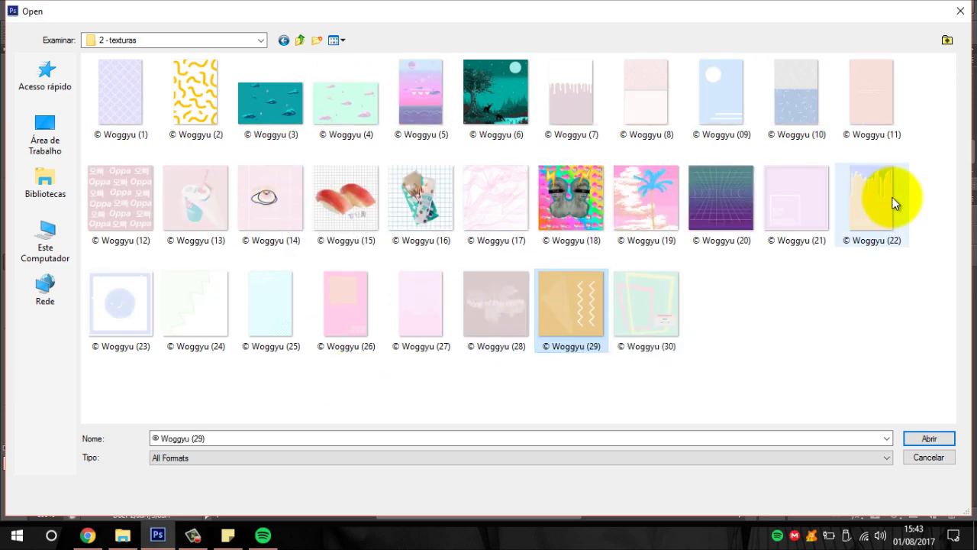
# Copy the Woggyu (22) texture and paste it above the Ellipse 1 layer
pyautogui.press('Return')
pyautogui.press('Return')
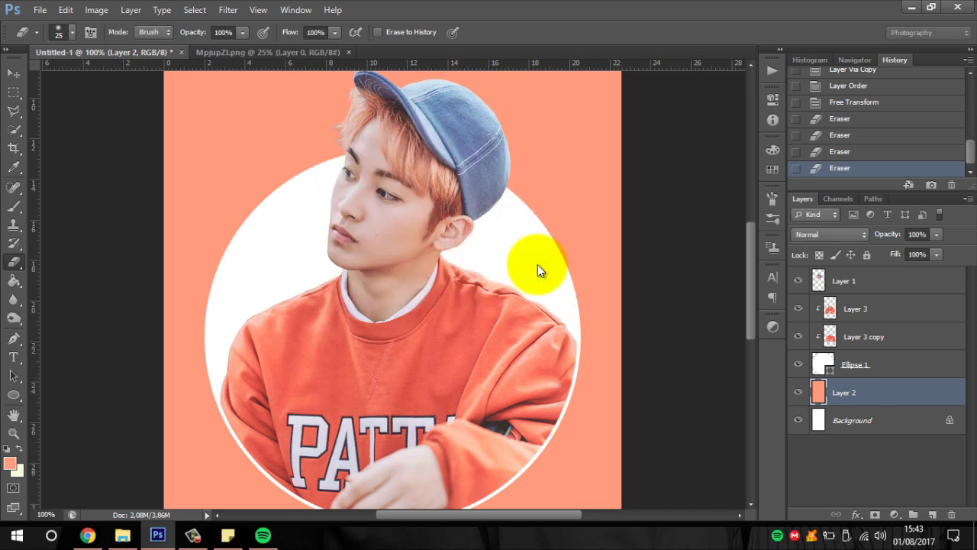
pyautogui.click(547, 51)
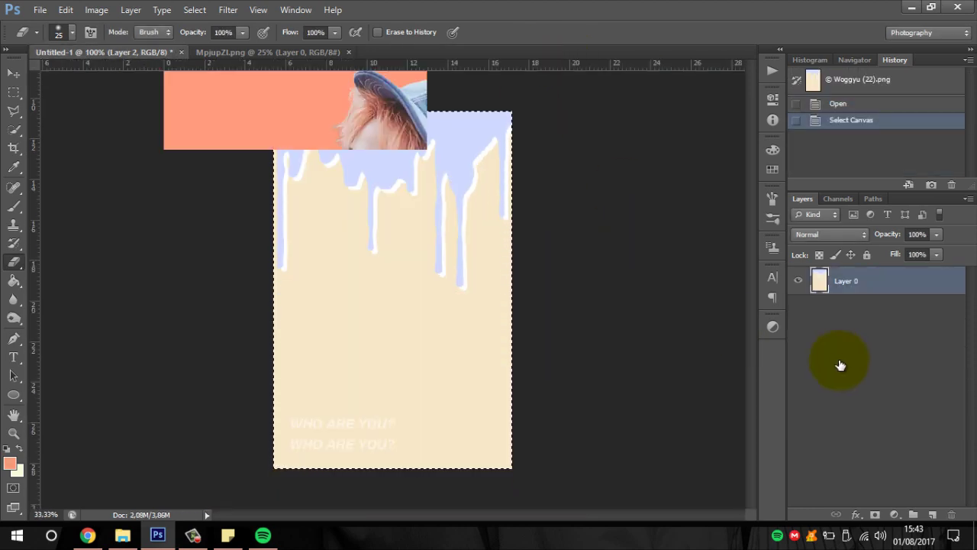
pyautogui.click(856, 364)
pyautogui.hotkey('ctrl', 'v')
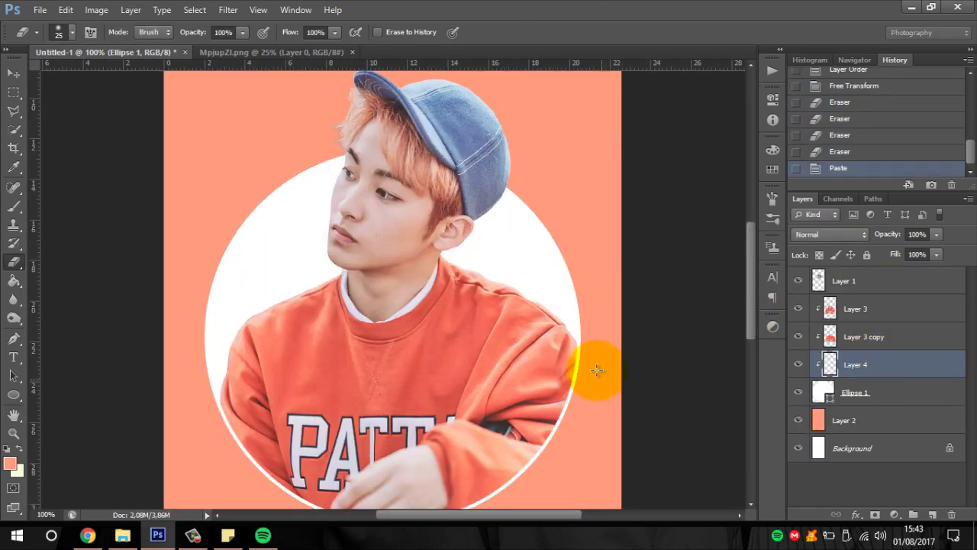
# Scale the pasted texture to 64% with linked proportions and position it over the circle
pyautogui.hotkey('ctrl', 't')
pyautogui.hotkey('ctrl', '-')
pyautogui.hotkey('ctrl', '-')
pyautogui.hotkey('ctrl', '-')
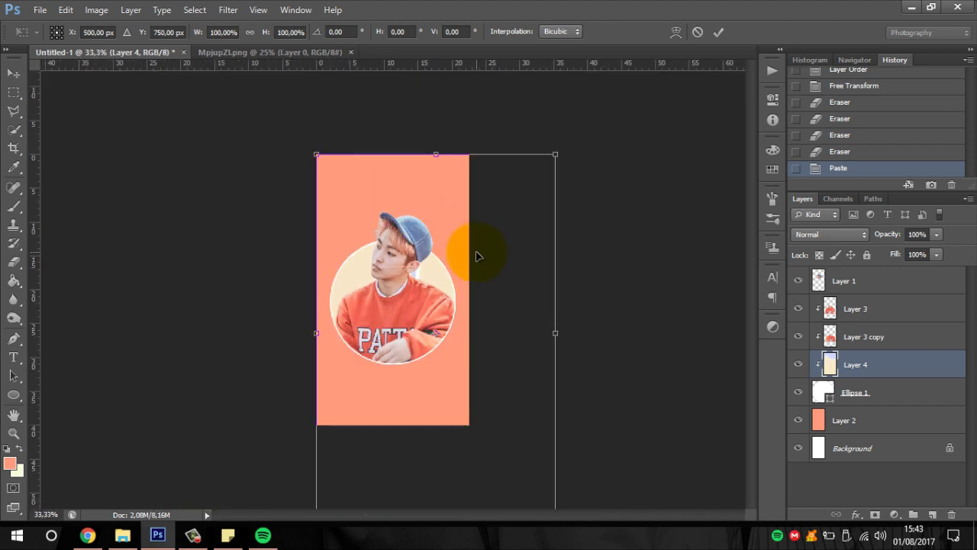
pyautogui.click(251, 32)
pyautogui.moveTo(452, 288); pyautogui.dragTo(427, 299)
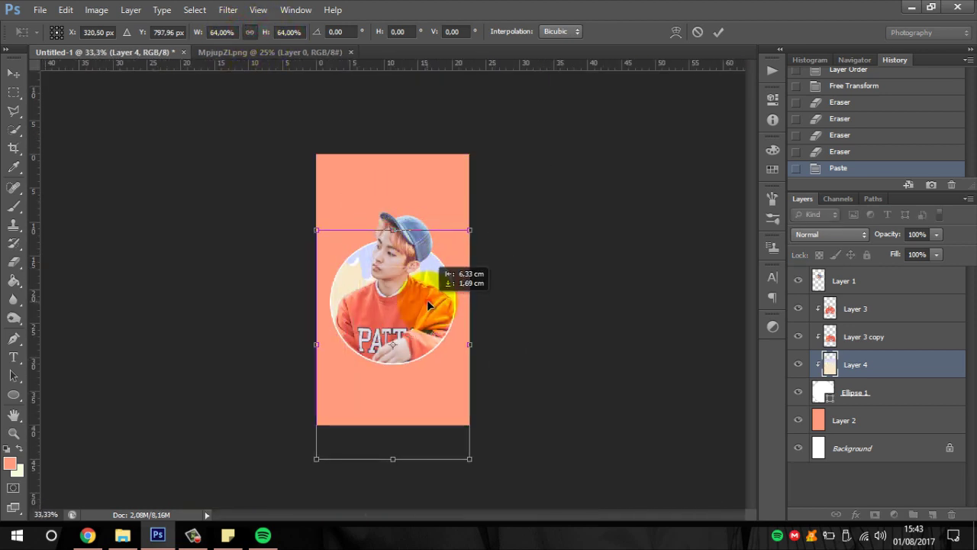
pyautogui.press('Return')
# Switch to the Eraser, zoom in on the portrait, and reopen the file browser
pyautogui.press('e')
pyautogui.hotkey('ctrl', '+')
pyautogui.hotkey('ctrl', '+')
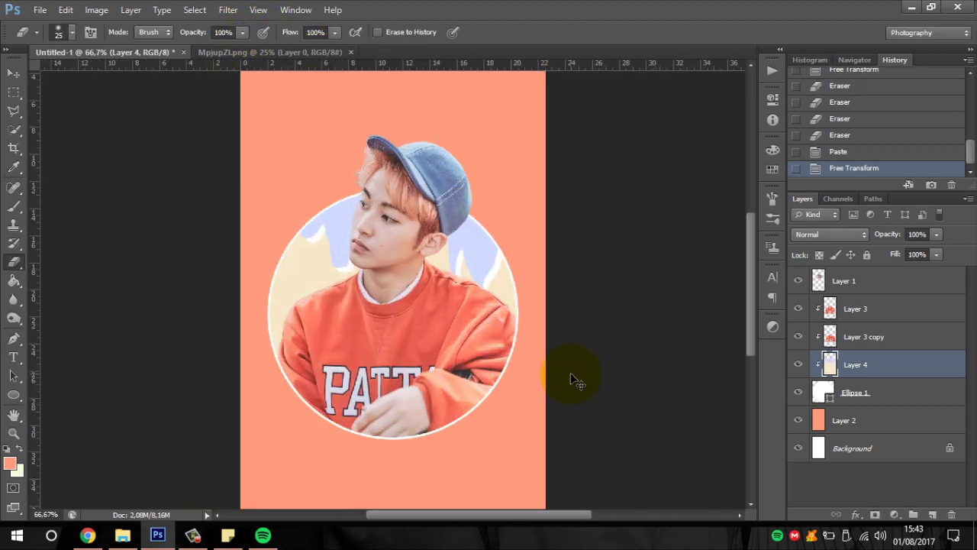
pyautogui.hotkey('ctrl', '+')
pyautogui.hotkey('ctrl', 'o')
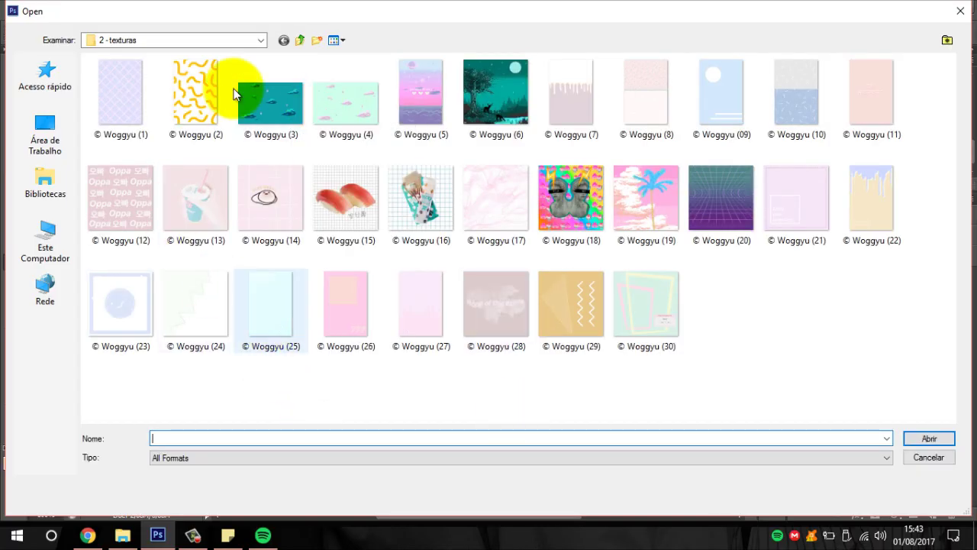
# Browse PACKS and open blush-7-by-chocoyeppeo copy.png
pyautogui.click(299, 39)
pyautogui.moveTo(951, 95)
pyautogui.mouseDown()
pyautogui.moveTo(960, 153)
pyautogui.moveTo(905, 124)
pyautogui.mouseUp()
pyautogui.doubleClick(905, 125)
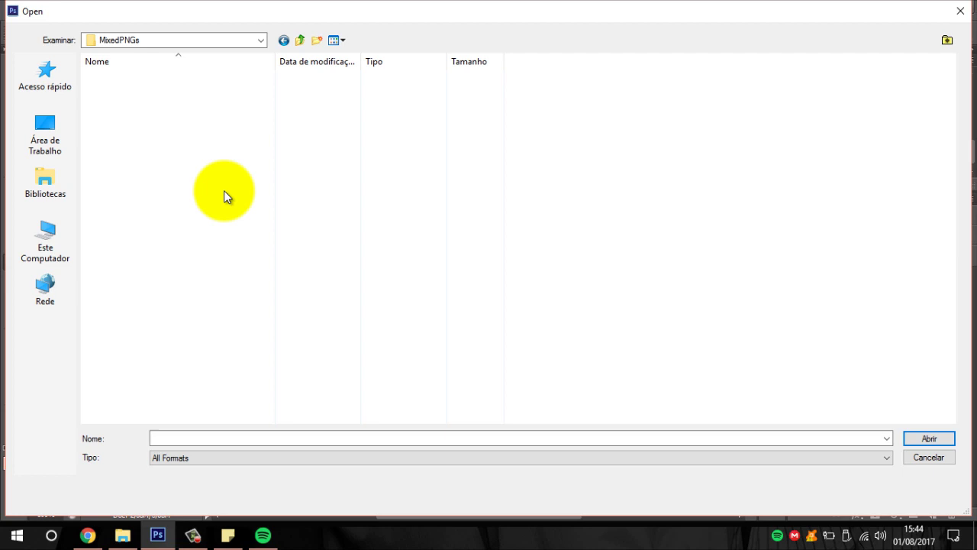
pyautogui.click(299, 40)
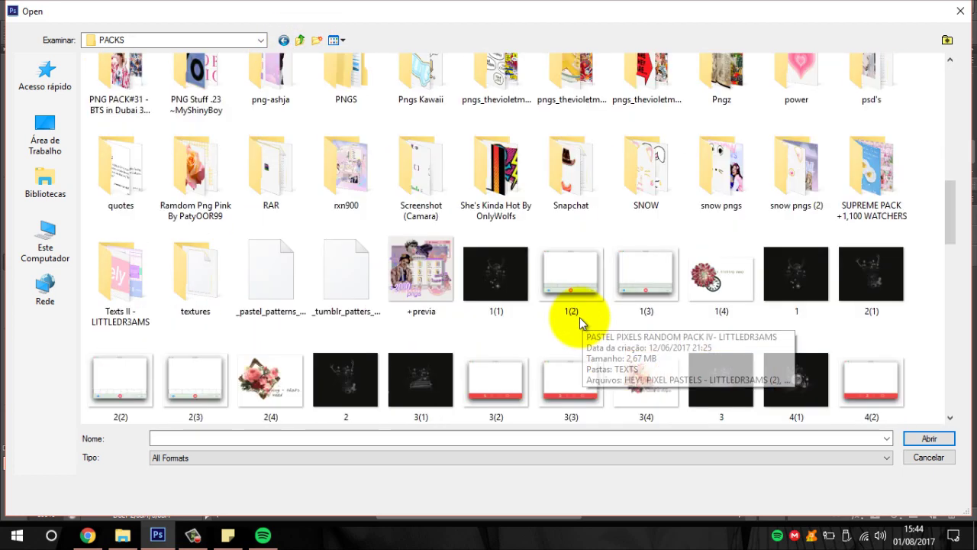
pyautogui.scroll(-3, 580, 317)
pyautogui.scroll(-2, 636, 275)
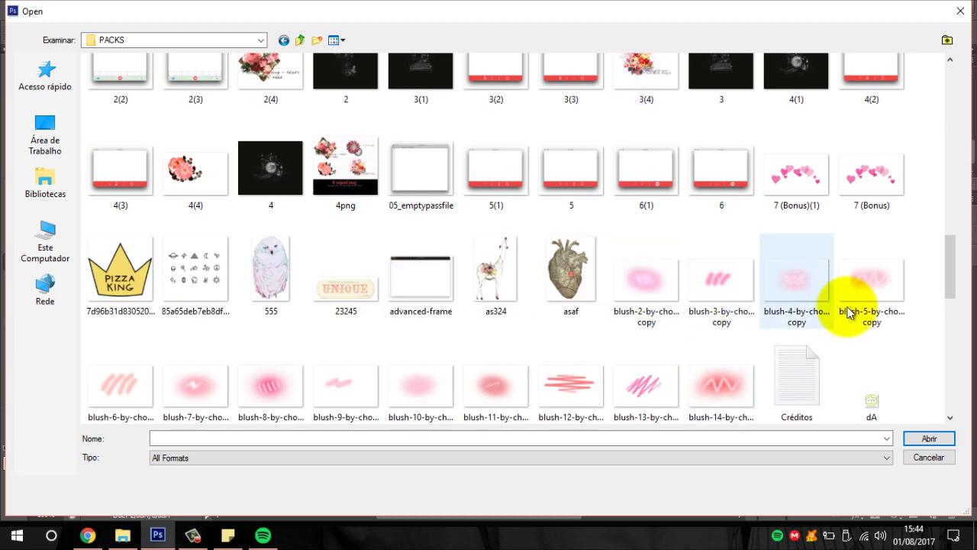
pyautogui.doubleClick(200, 389)
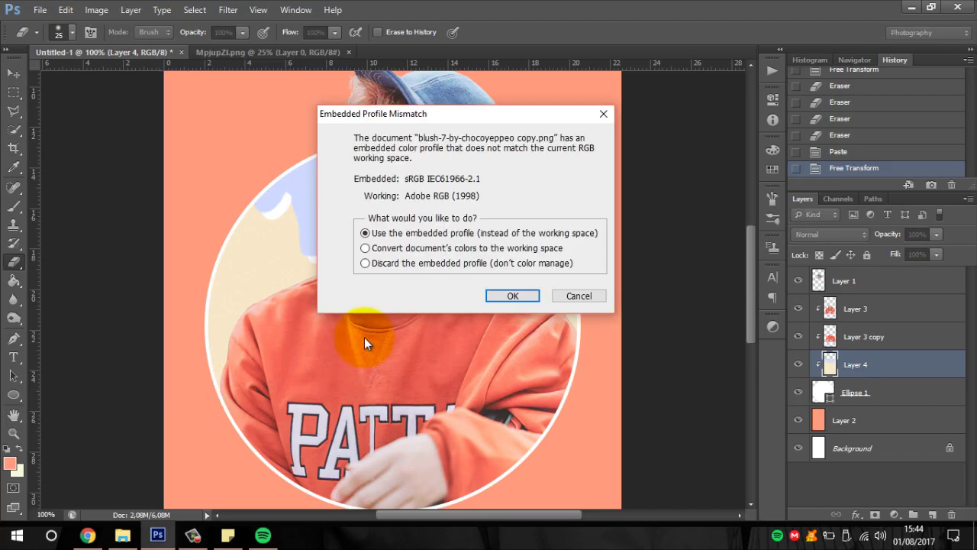
# Keep the embedded profile, copy the blush, close it, and paste into Untitled-1 as Layer 5
pyautogui.click(501, 295)
pyautogui.click(600, 52)
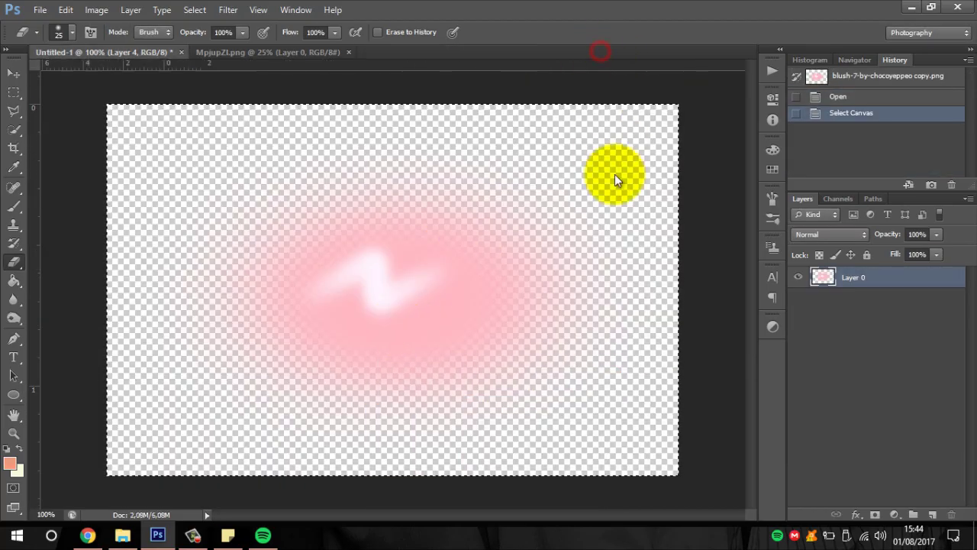
pyautogui.hotkey('ctrl', 'v')
pyautogui.click(556, 275)
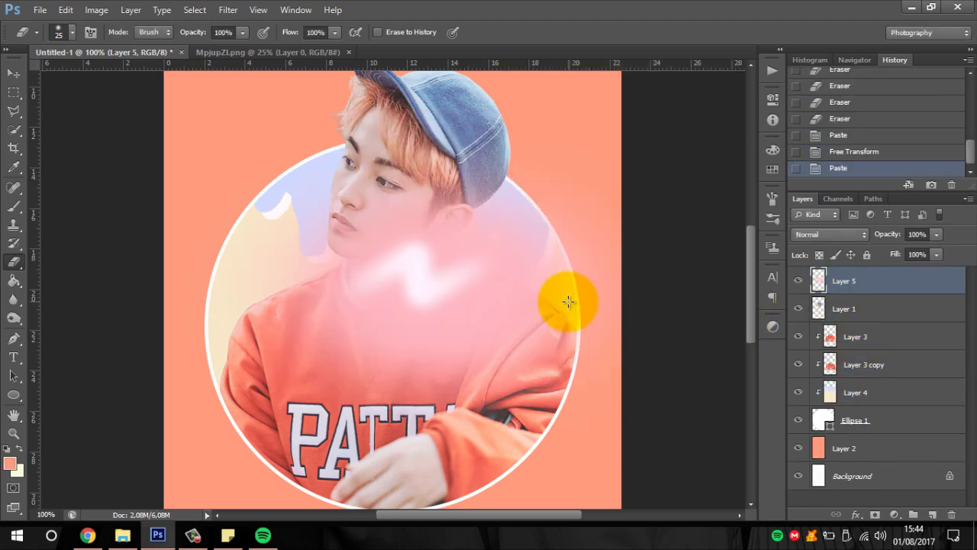
# Scale the blush to 13%, tilt it onto one cheek, and duplicate it for the other cheek
pyautogui.hotkey('ctrl', 't')
pyautogui.write('7')
pyautogui.press('Return')
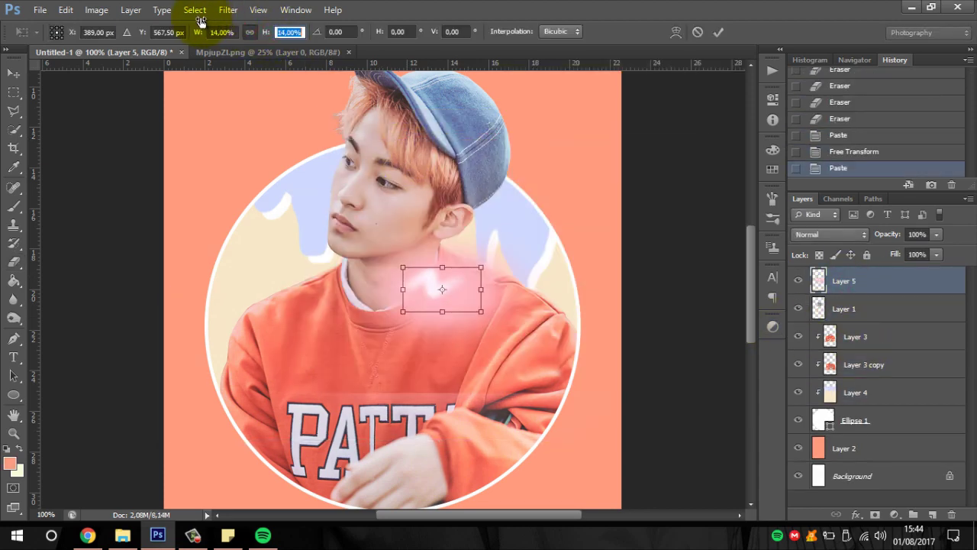
pyautogui.click(195, 9)
pyautogui.press('Escape')
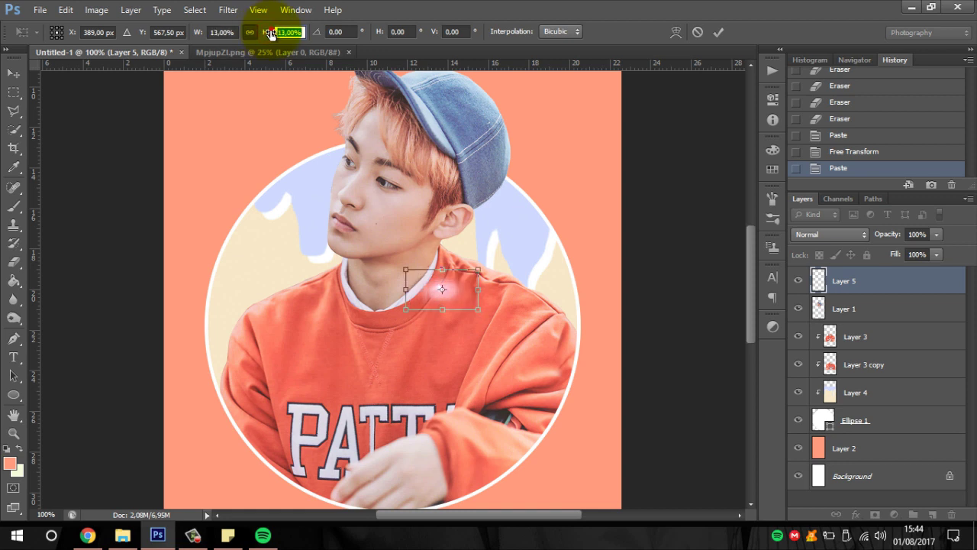
pyautogui.moveTo(435, 266); pyautogui.dragTo(387, 192)
pyautogui.moveTo(445, 168); pyautogui.dragTo(456, 194)
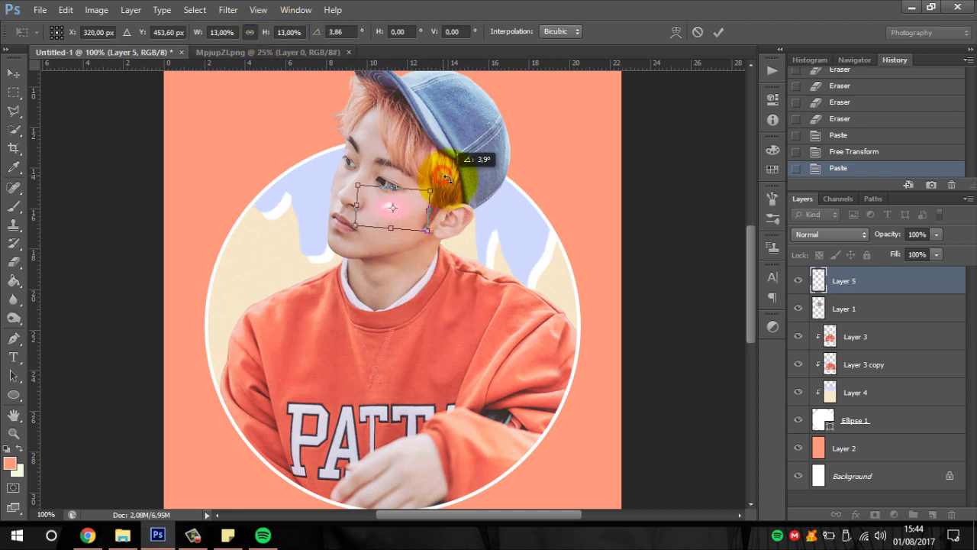
pyautogui.press('Return')
pyautogui.hotkey('ctrl', 'j')
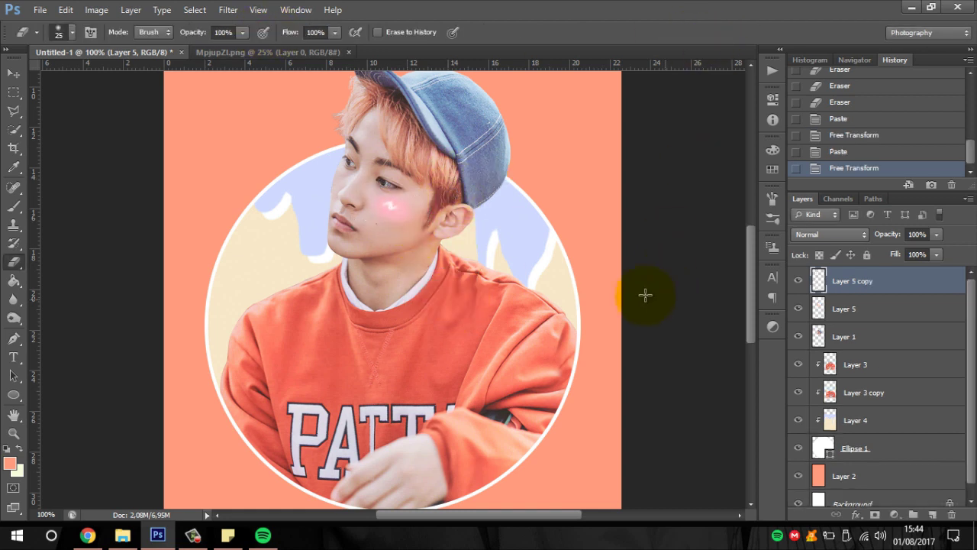
pyautogui.hotkey('ctrl', 't')
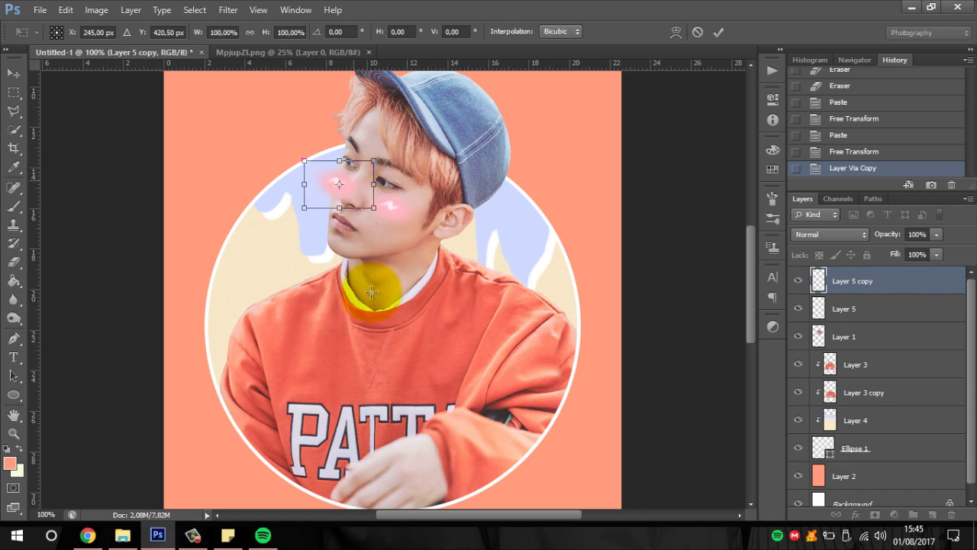
pyautogui.press('Return')
# Erase the blush spilling past the left cheek, zoom out, and reopen the Open dialog
pyautogui.press('e')
pyautogui.hotkey('ctrl', '+')
pyautogui.hotkey('ctrl', '+')
pyautogui.scroll(3, 382, 288)
pyautogui.scroll(1, 382, 288)
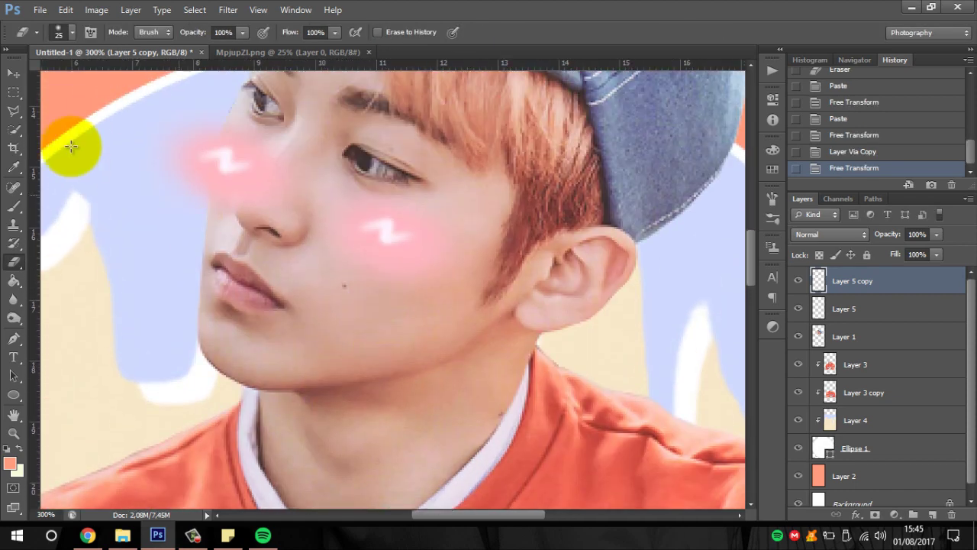
pyautogui.moveTo(207, 113); pyautogui.dragTo(196, 145)
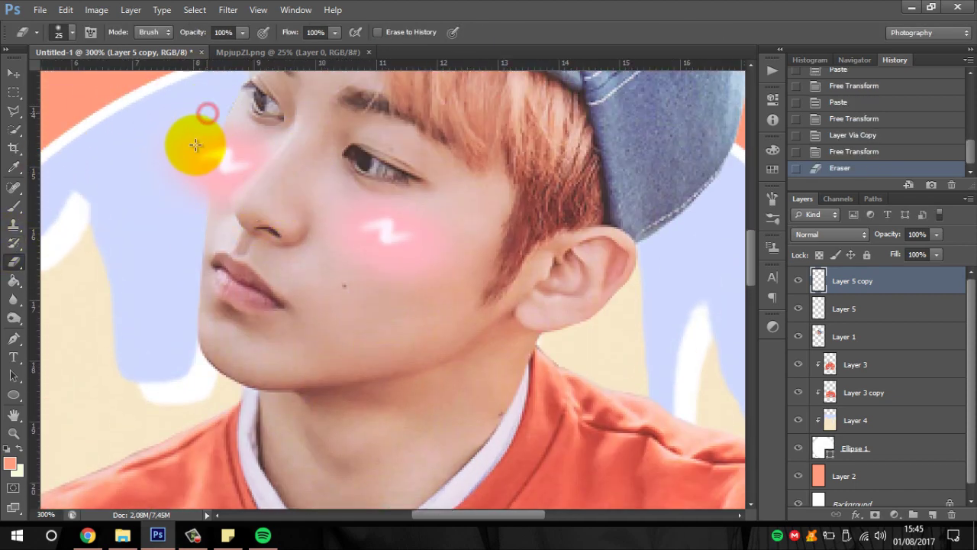
pyautogui.click(457, 366)
pyautogui.hotkey('ctrl', '-')
pyautogui.hotkey('ctrl', '-')
pyautogui.hotkey('ctrl', '-')
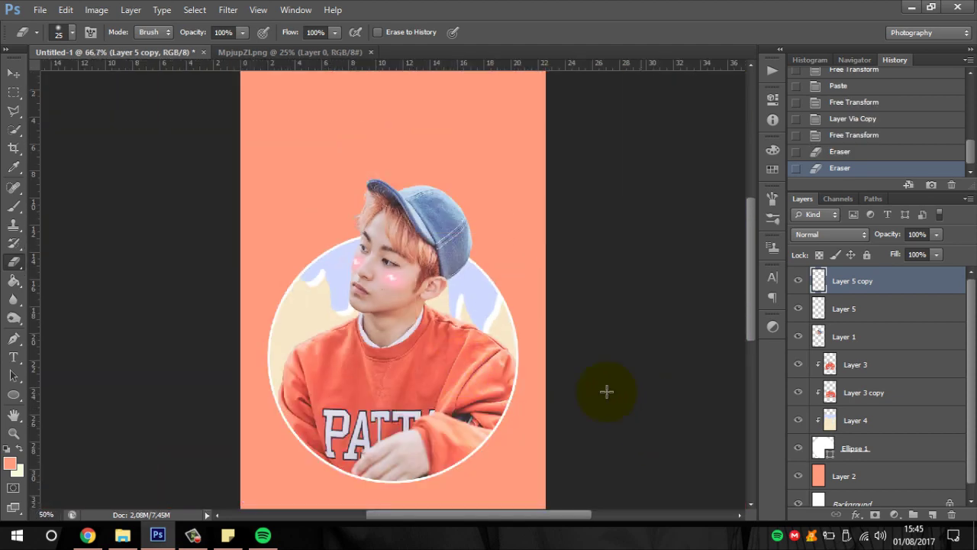
pyautogui.hotkey('ctrl', 'o')
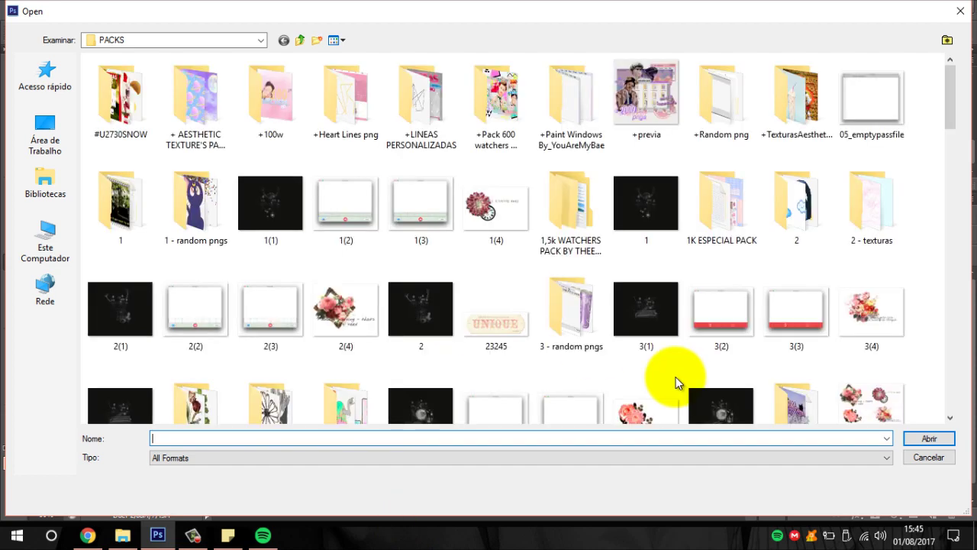
# Open the Pngs Kawaii folder and scroll through its images
pyautogui.scroll(-10, 580, 352)
pyautogui.doubleClick(446, 276)
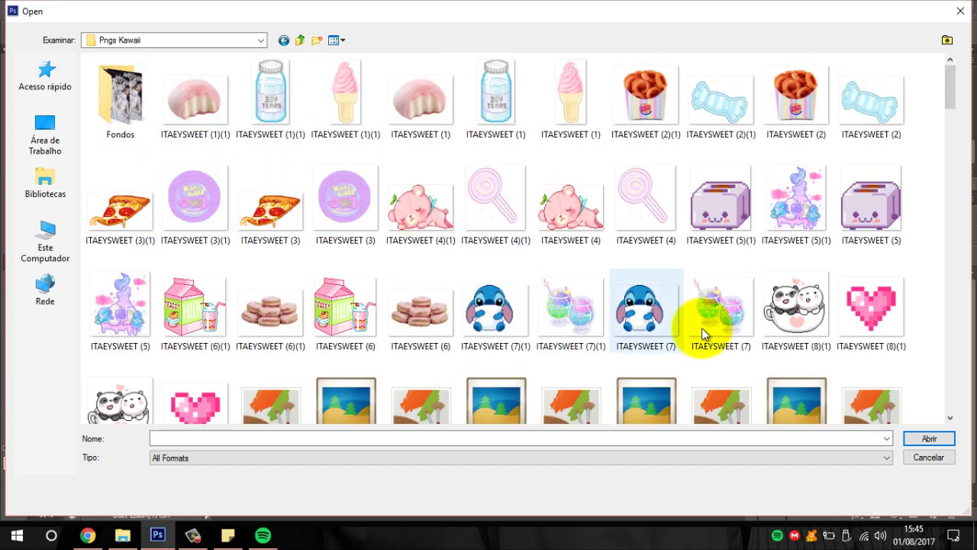
pyautogui.scroll(-3, 626, 366)
pyautogui.scroll(-3, 395, 396)
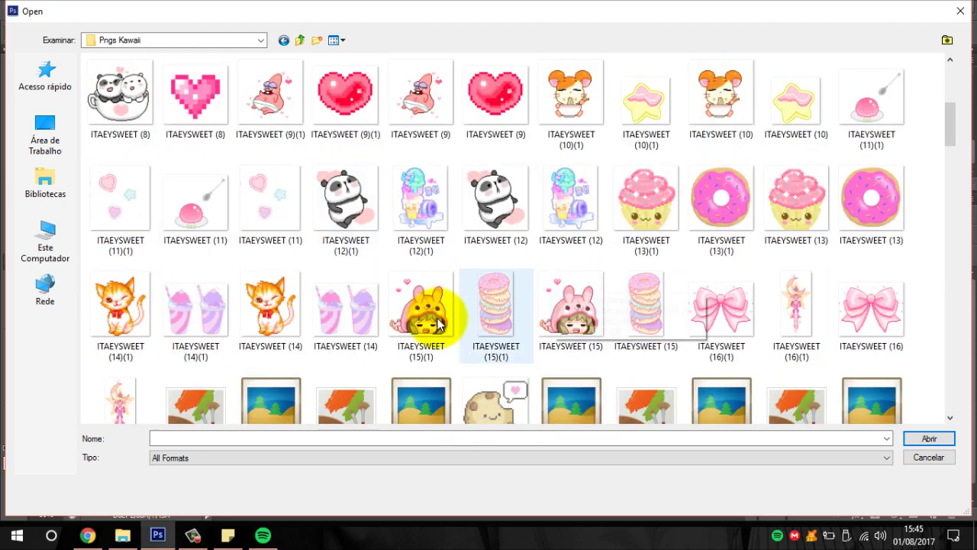
pyautogui.scroll(-6, 464, 295)
pyautogui.scroll(-2, 429, 271)
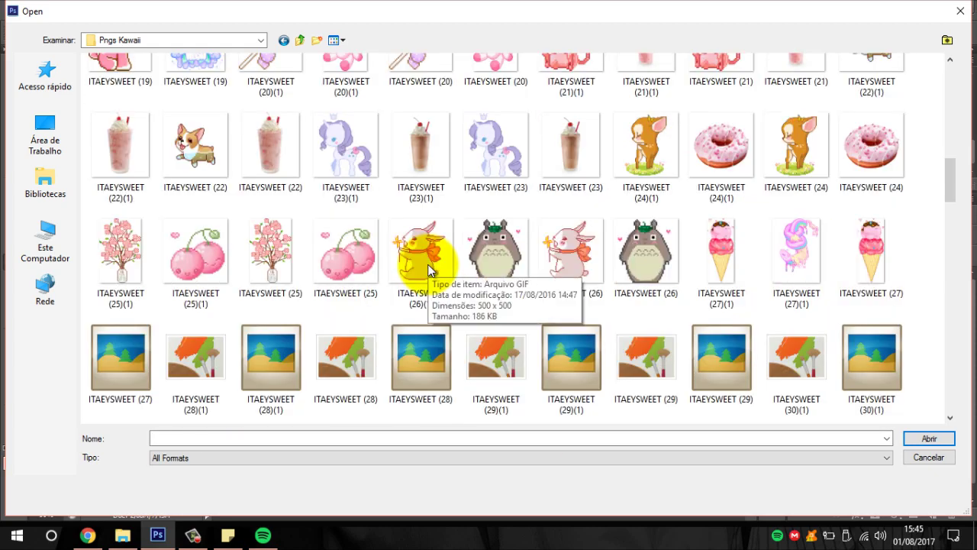
pyautogui.scroll(-1, 430, 271)
pyautogui.scroll(-1, 428, 270)
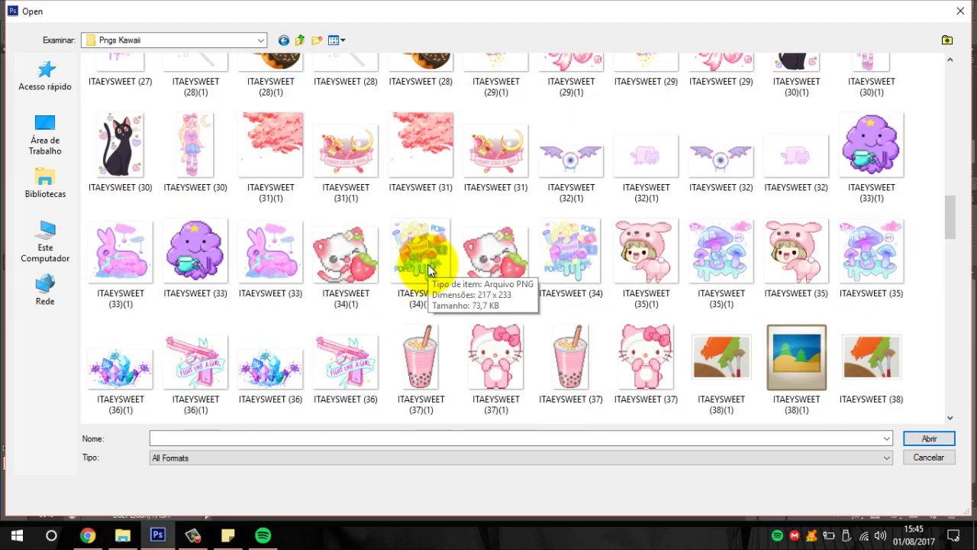
pyautogui.scroll(-2, 428, 270)
pyautogui.scroll(-1, 429, 271)
pyautogui.scroll(-2, 429, 271)
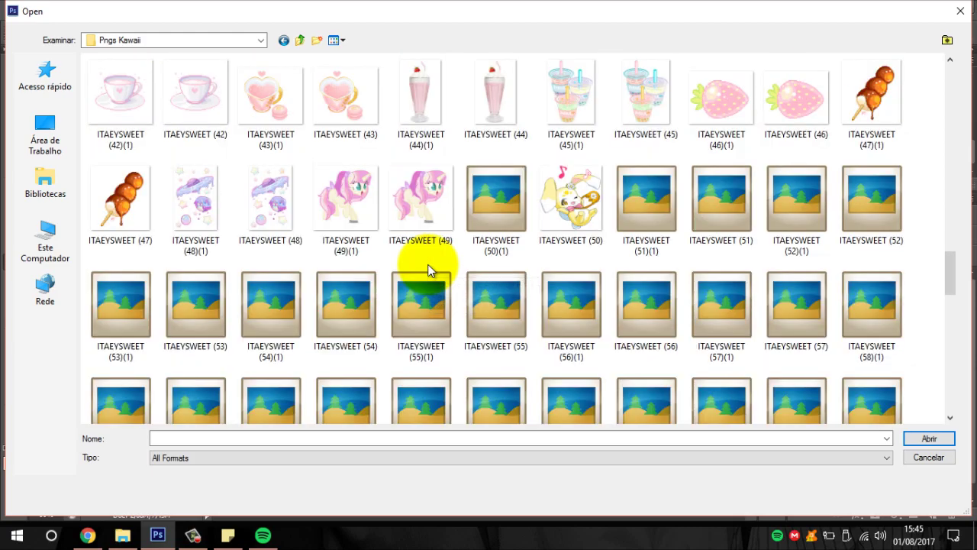
pyautogui.scroll(-2, 639, 333)
pyautogui.scroll(-2, 639, 332)
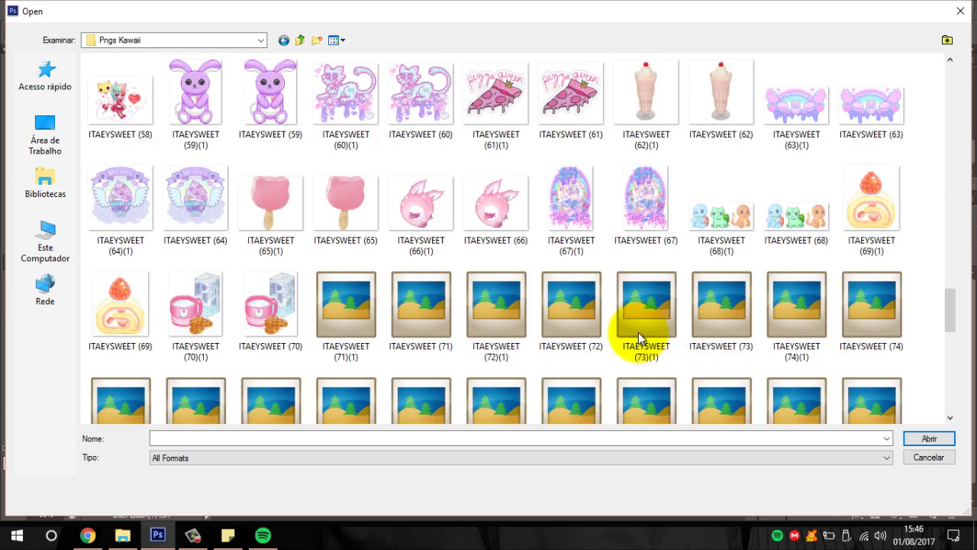
pyautogui.scroll(-2, 639, 332)
pyautogui.scroll(-1, 639, 333)
pyautogui.scroll(-2, 463, 245)
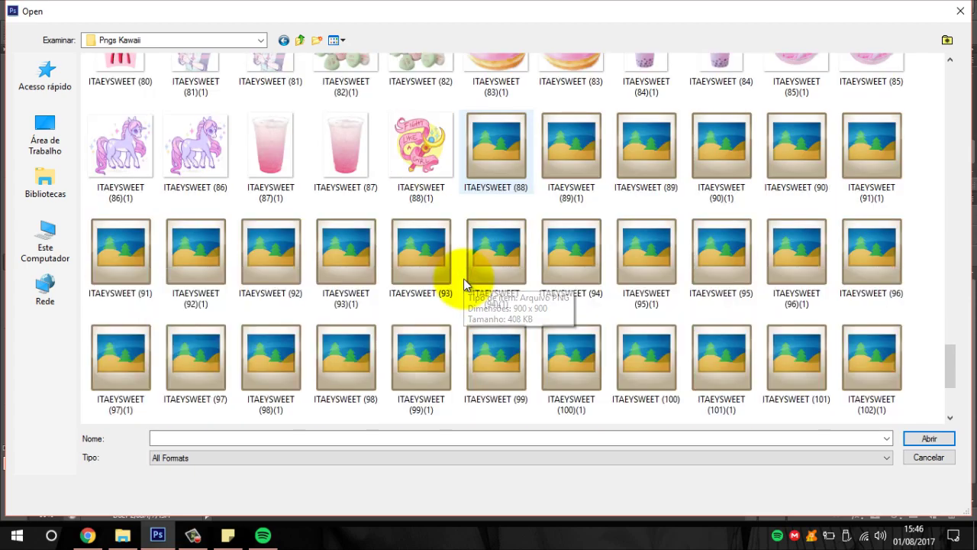
pyautogui.scroll(-3, 463, 271)
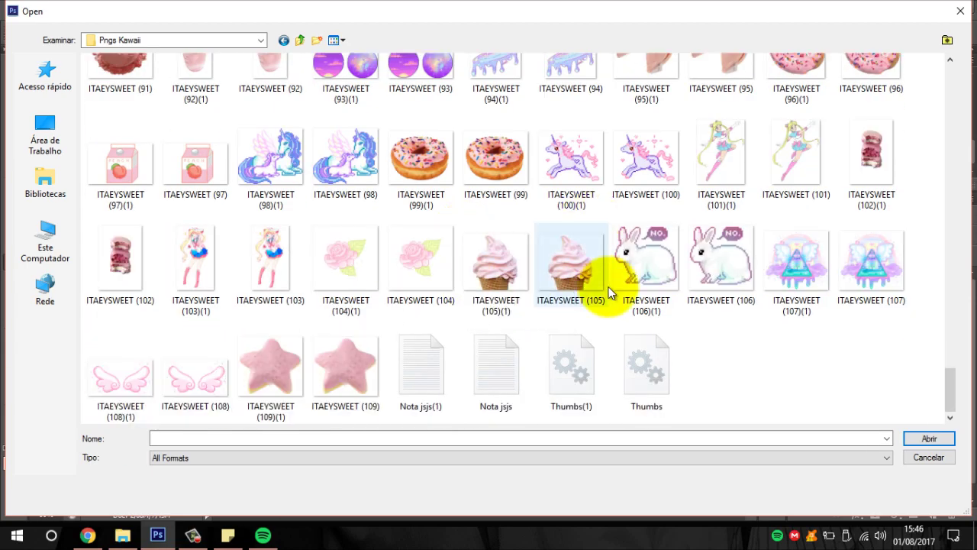
pyautogui.scroll(10, 606, 280)
pyautogui.scroll(15, 407, 183)
# Look inside the Fondos folder, then return to PACKS and scroll through its folders
pyautogui.doubleClick(128, 93)
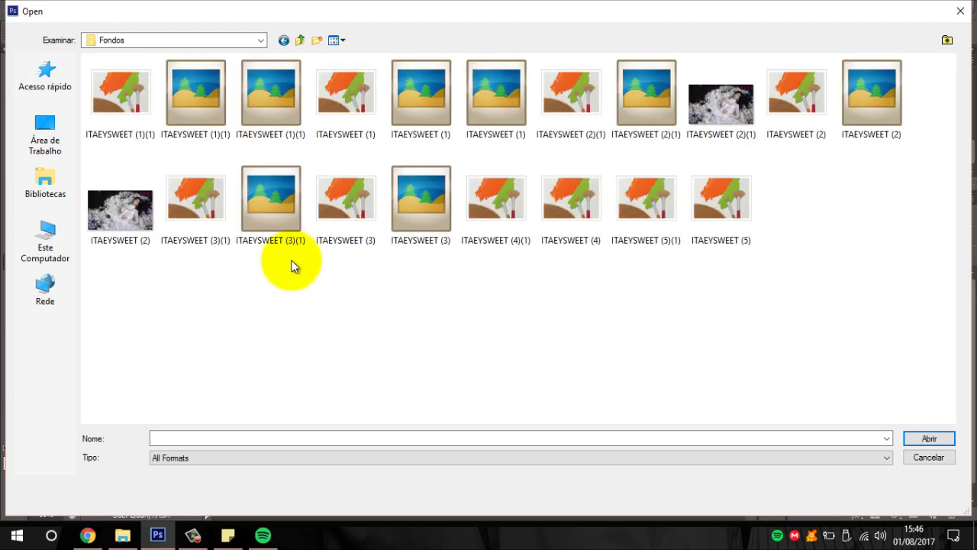
pyautogui.click(300, 40)
pyautogui.scroll(-5, 537, 294)
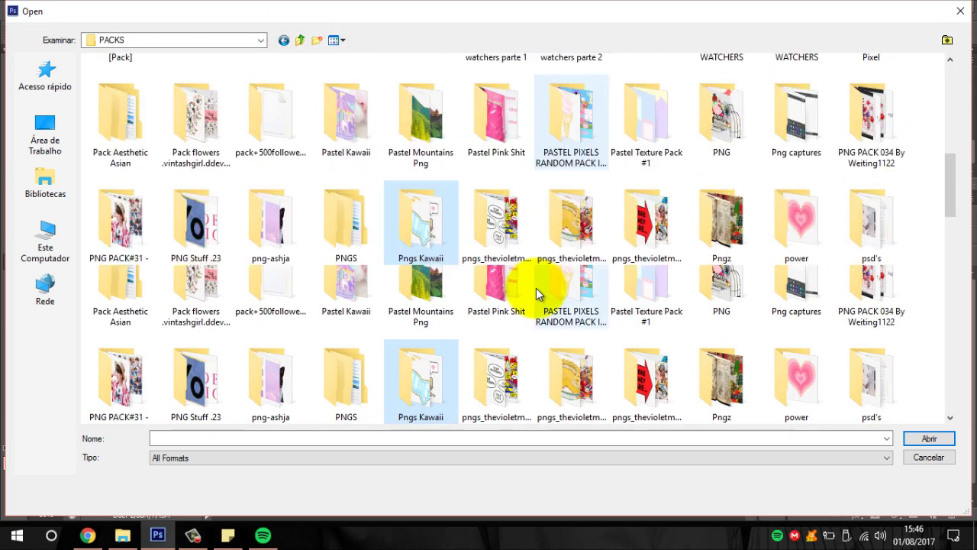
pyautogui.scroll(-5, 537, 294)
pyautogui.scroll(-3, 541, 290)
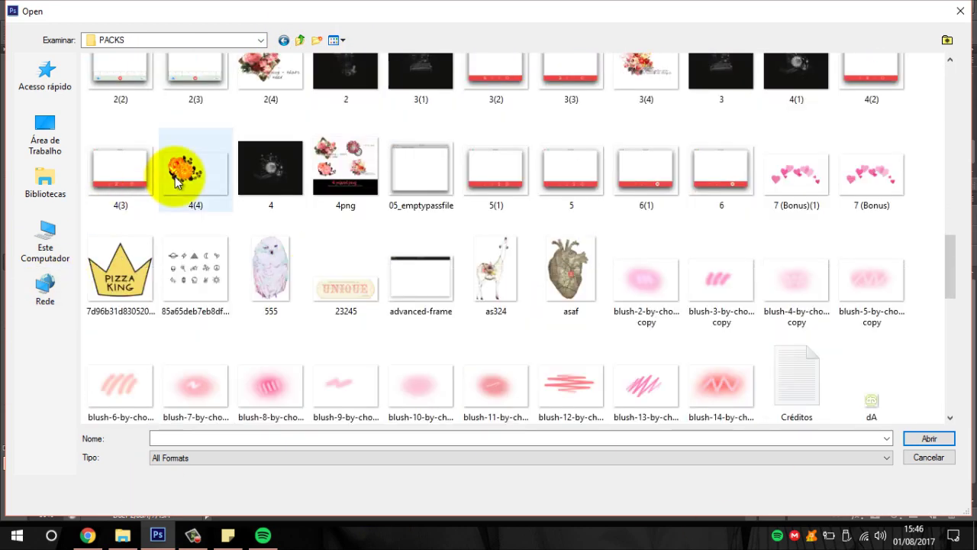
pyautogui.scroll(-3, 610, 283)
pyautogui.scroll(-5, 722, 306)
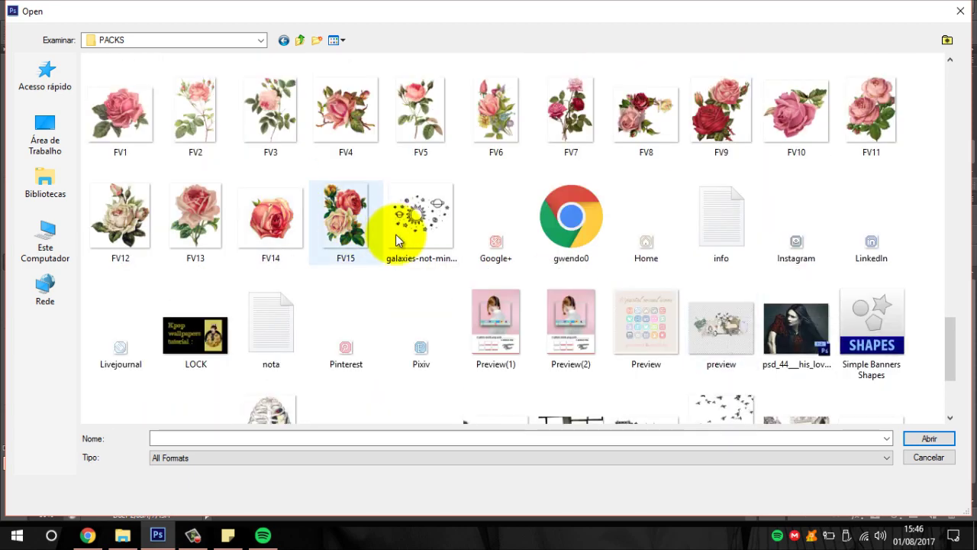
pyautogui.scroll(-2, 447, 344)
pyautogui.scroll(2, 460, 303)
pyautogui.scroll(5, 461, 303)
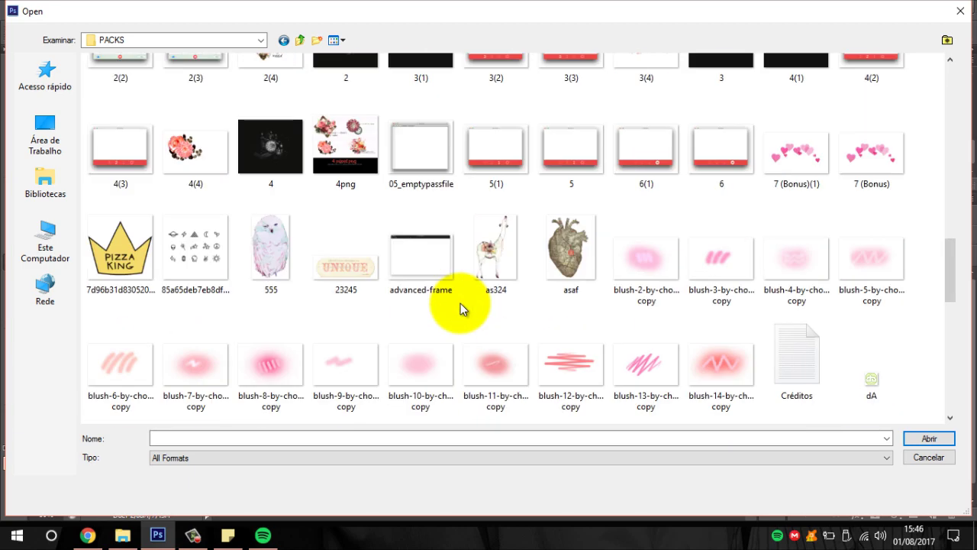
pyautogui.scroll(2, 459, 305)
pyautogui.scroll(3, 593, 225)
pyautogui.scroll(2, 591, 222)
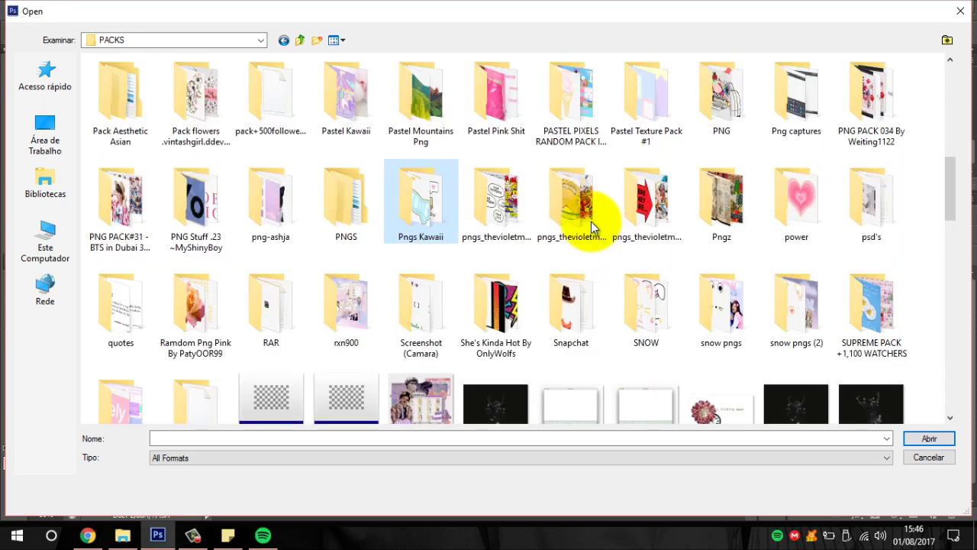
pyautogui.scroll(5, 283, 244)
pyautogui.scroll(2, 284, 248)
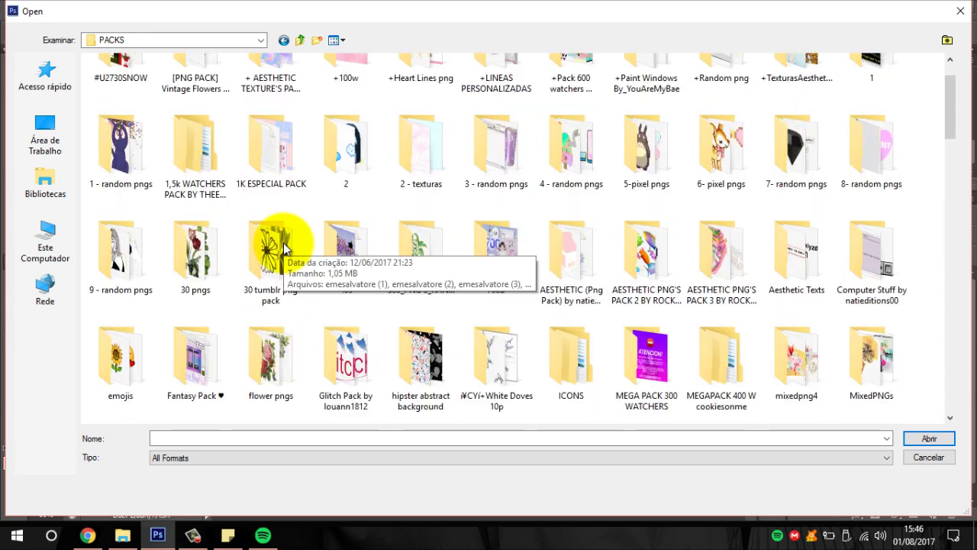
pyautogui.scroll(1, 745, 221)
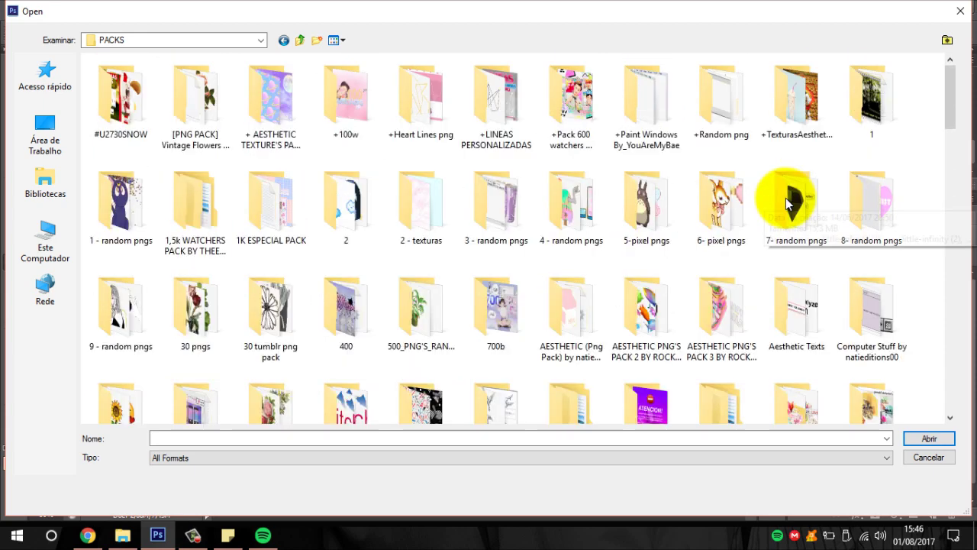
# Open +LINEAS PERSONALIZADAS and preview line-art files 1 through 4
pyautogui.doubleClick(485, 103)
pyautogui.click(290, 91)
pyautogui.click(348, 95)
pyautogui.click(279, 84)
pyautogui.click(200, 91)
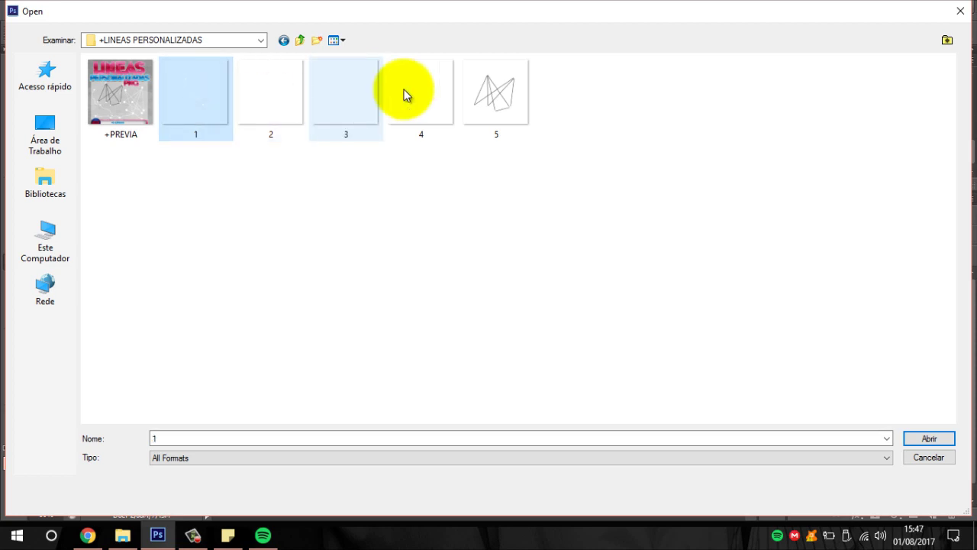
pyautogui.click(435, 107)
# Paste the dots-and-lines art from 4.png into the wallpaper above Layer 2
pyautogui.doubleClick(444, 110)
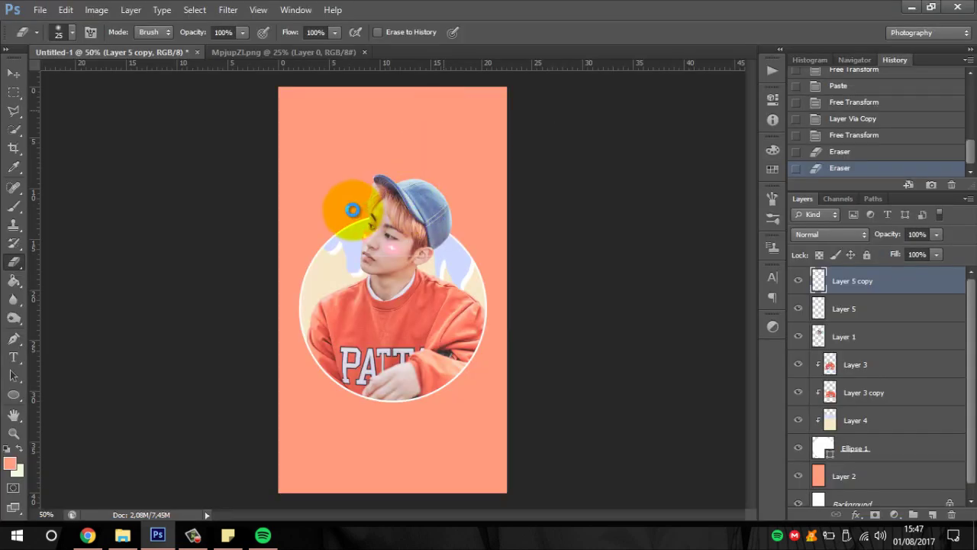
pyautogui.hotkey('ctrl', 'a')
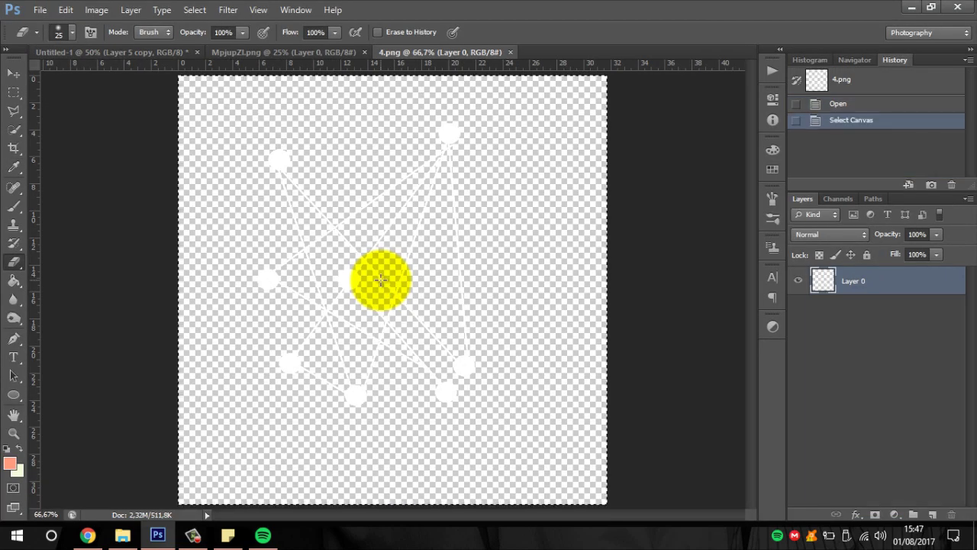
pyautogui.click(510, 53)
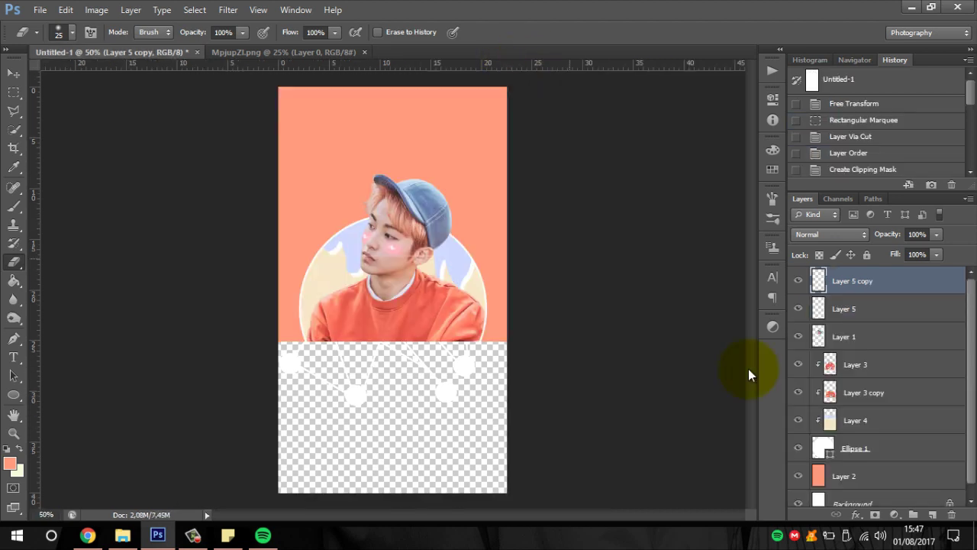
pyautogui.click(862, 475)
pyautogui.hotkey('ctrl', 'v')
# Scale the dots-and-lines art to 123%, rotate it slightly and position it around the circle
pyautogui.hotkey('ctrl', 't')
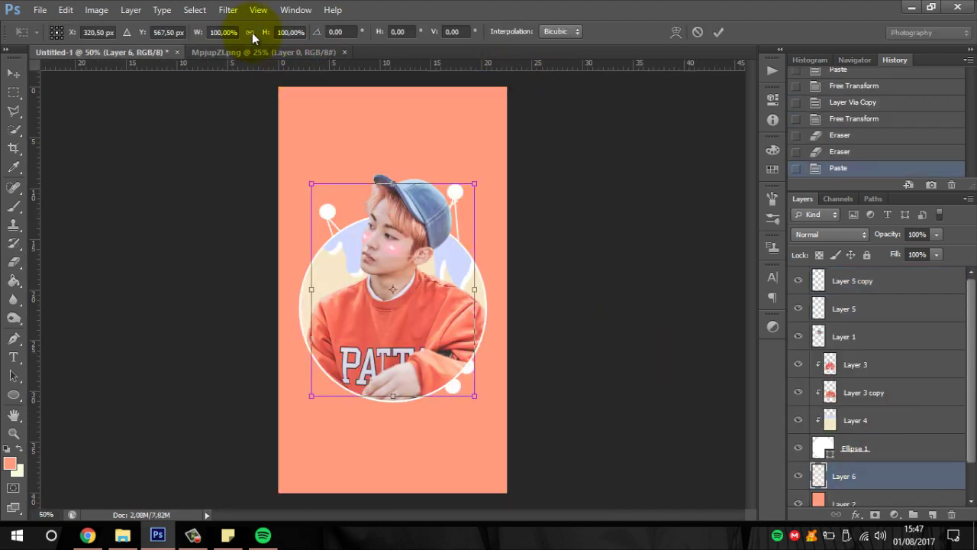
pyautogui.click(290, 32)
pyautogui.write('123')
pyautogui.press('Return')
pyautogui.press('e')
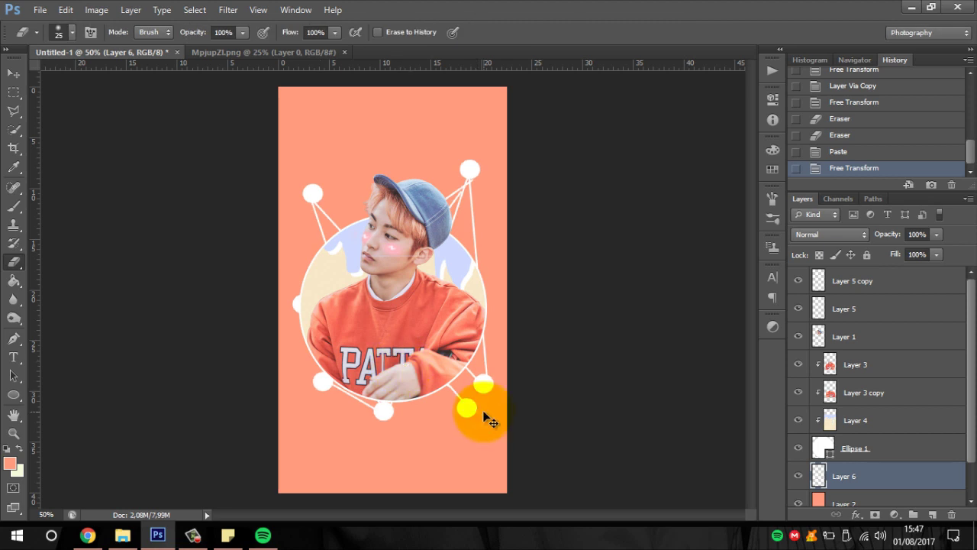
pyautogui.hotkey('ctrl', 't')
pyautogui.moveTo(539, 317); pyautogui.dragTo(519, 307)
pyautogui.moveTo(464, 297); pyautogui.dragTo(446, 304)
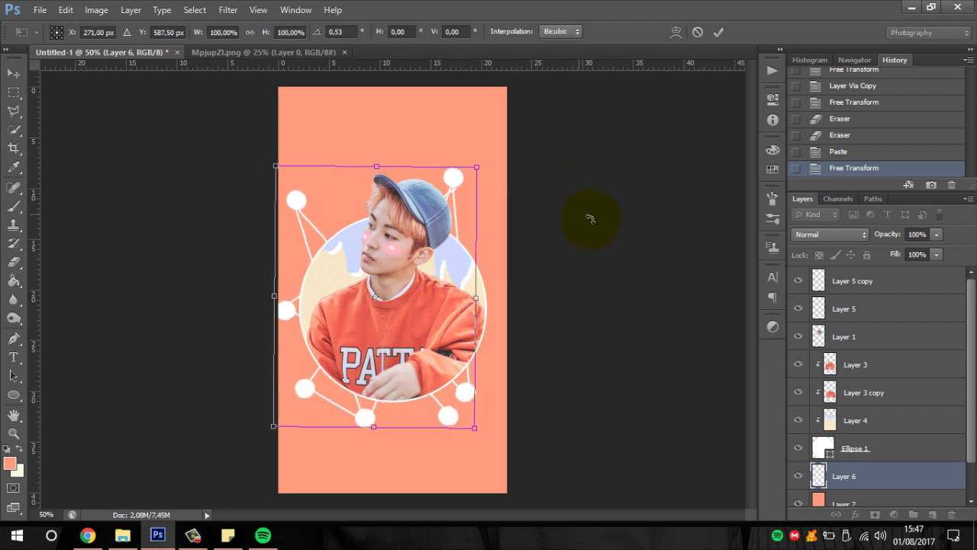
pyautogui.click(718, 32)
# Copy the curved line art from 3.png and paste it into the wallpaper
pyautogui.hotkey('ctrl', 'o')
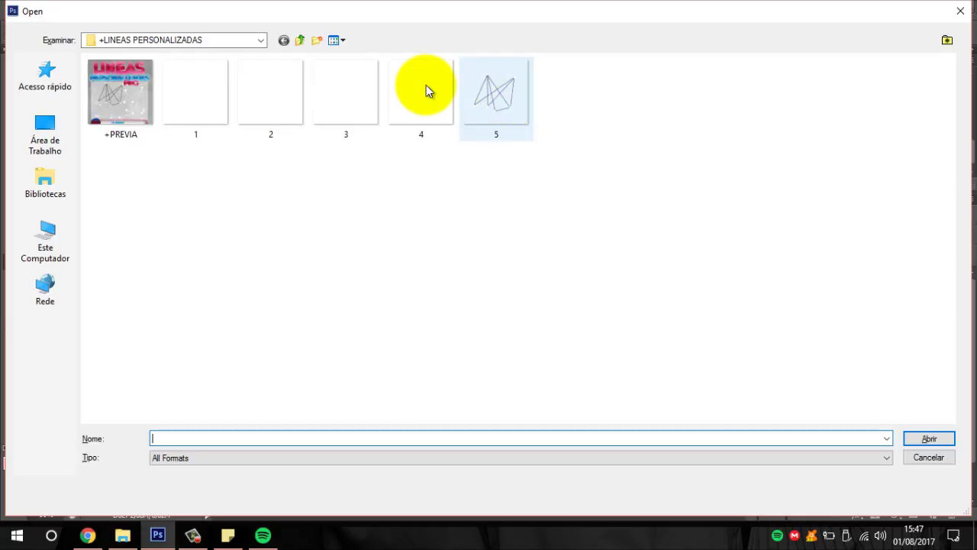
pyautogui.click(346, 92)
pyautogui.click(203, 79)
pyautogui.click(359, 120)
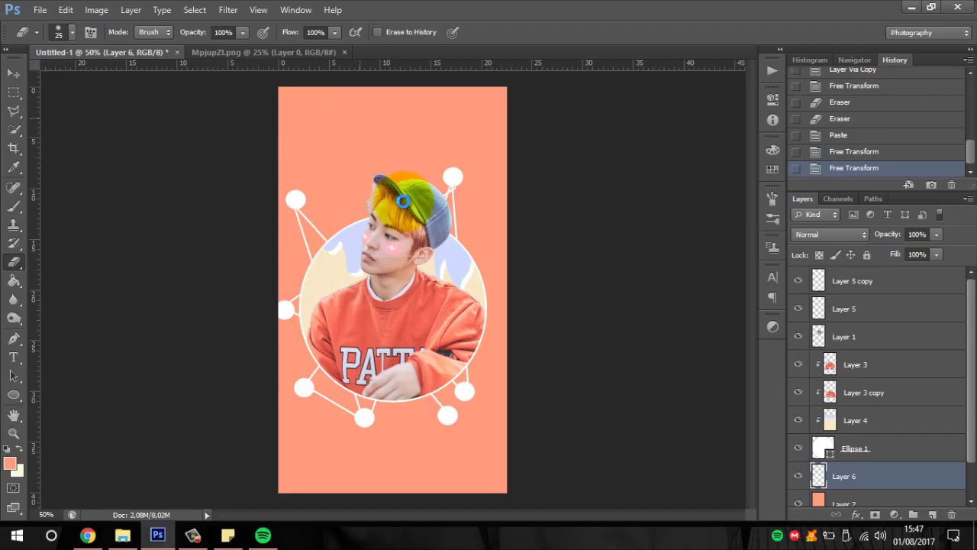
pyautogui.click(497, 283)
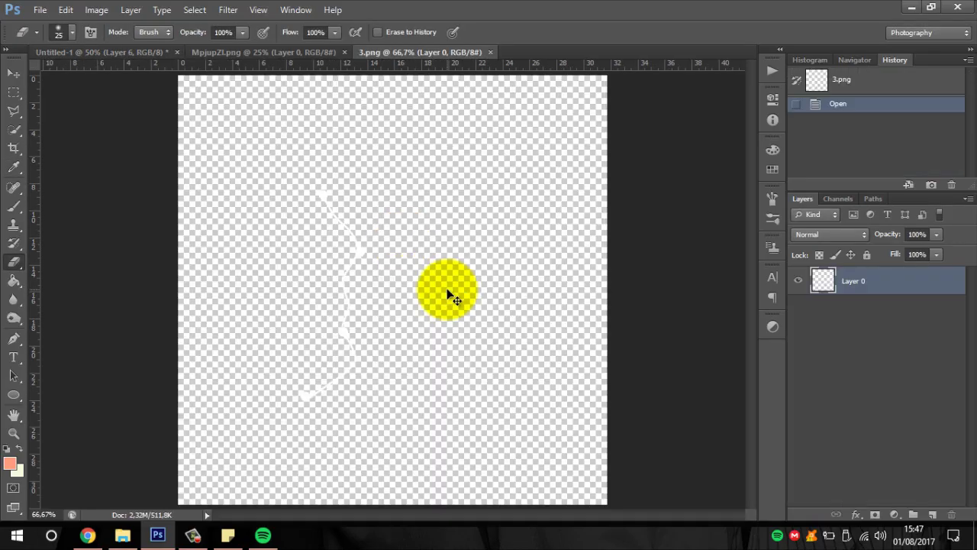
pyautogui.hotkey('ctrl', 'a')
pyautogui.hotkey('ctrl', 'c')
pyautogui.click(491, 52)
pyautogui.hotkey('ctrl', 'v')
# Try the pasted curve right of the circle, then delete the curve layer
pyautogui.hotkey('ctrl', 't')
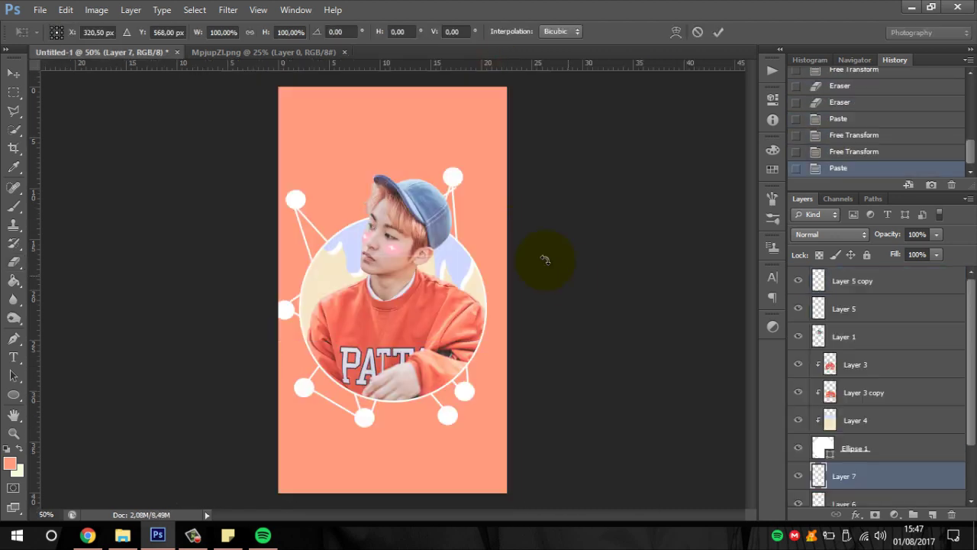
pyautogui.moveTo(396, 247)
pyautogui.mouseDown()
pyautogui.moveTo(482, 264)
pyautogui.moveTo(481, 243)
pyautogui.moveTo(642, 61)
pyautogui.mouseUp()
pyautogui.press('Return')
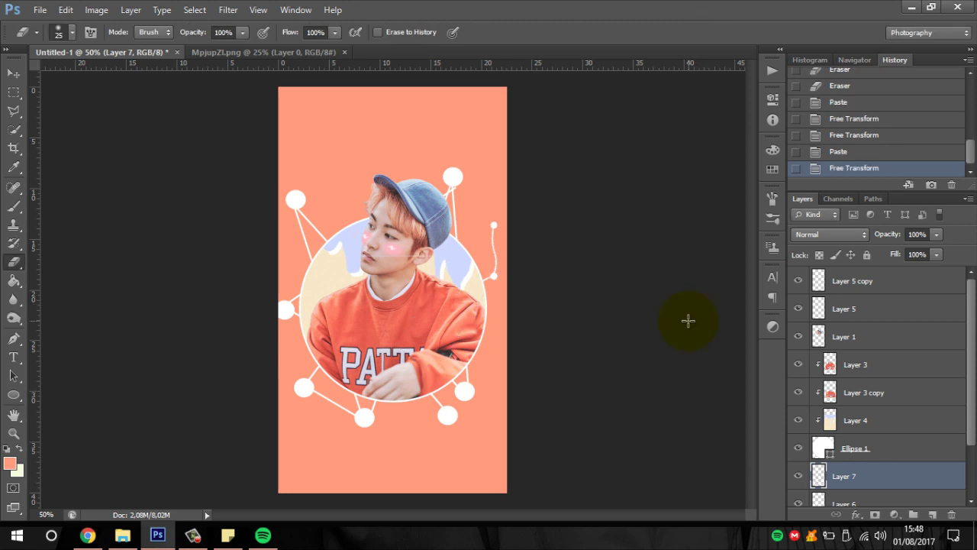
pyautogui.press('Delete')
# Nudge the dot-and-line decoration slightly and erase stray line ends around the circle
pyautogui.hotkey('ctrl', 't')
pyautogui.moveTo(392, 312); pyautogui.dragTo(406, 310)
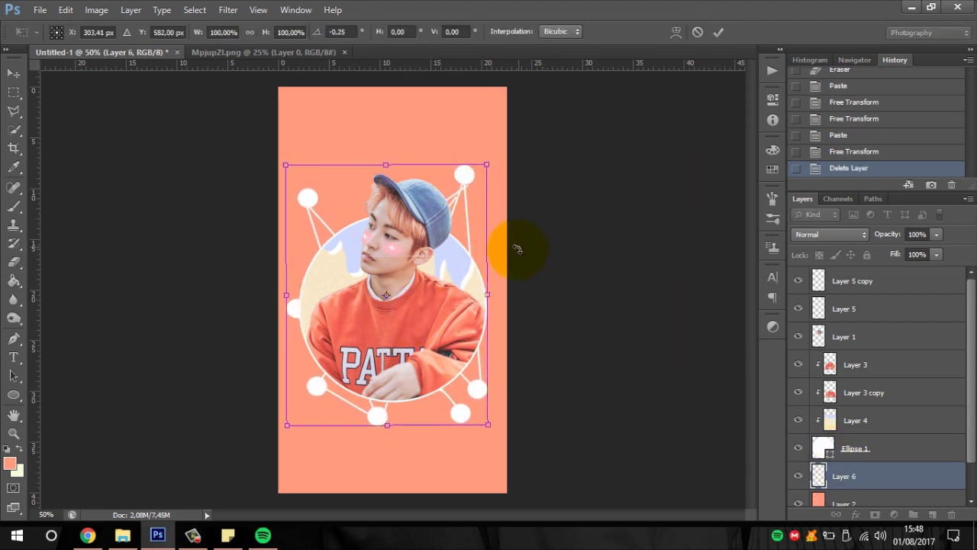
pyautogui.click(716, 35)
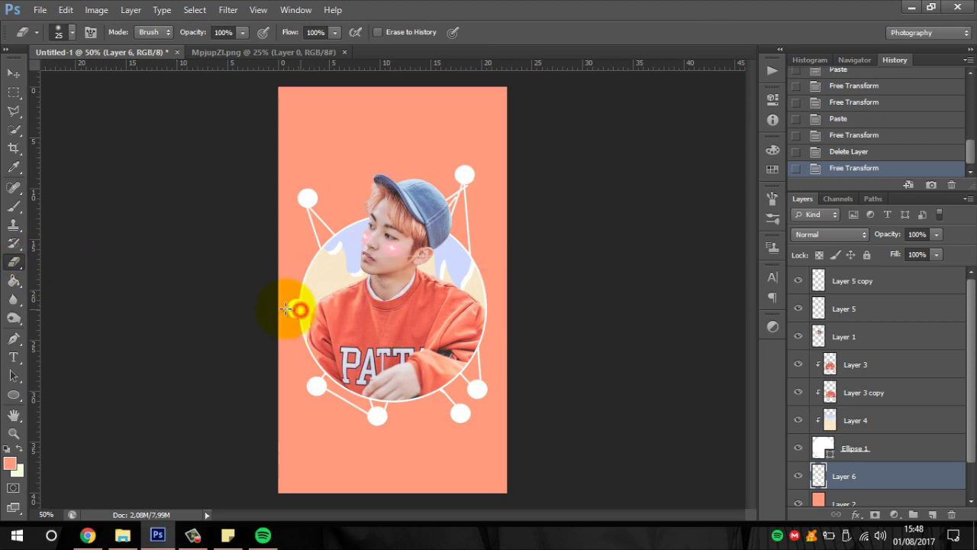
pyautogui.click(287, 290)
pyautogui.moveTo(534, 364); pyautogui.dragTo(507, 362)
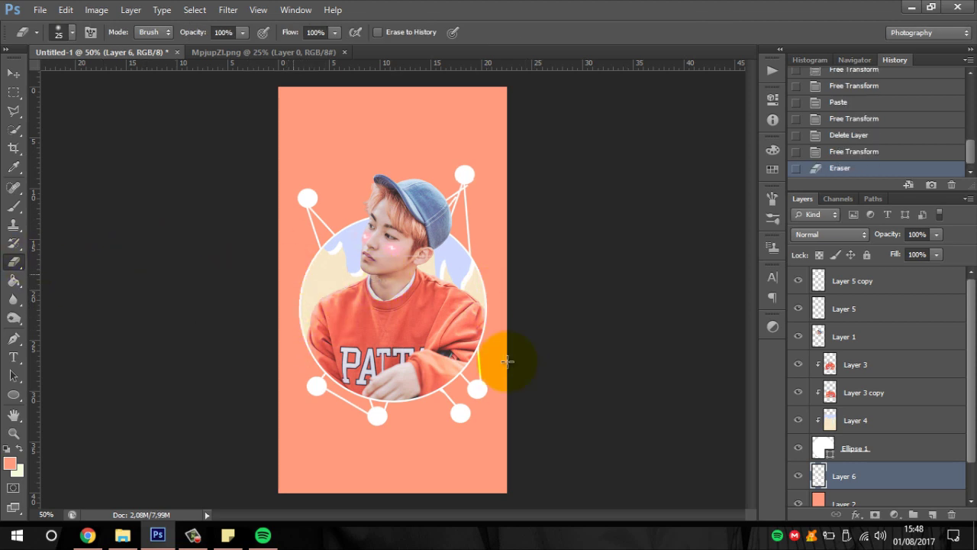
pyautogui.hotkey('ctrl', 't')
pyautogui.press('Return')
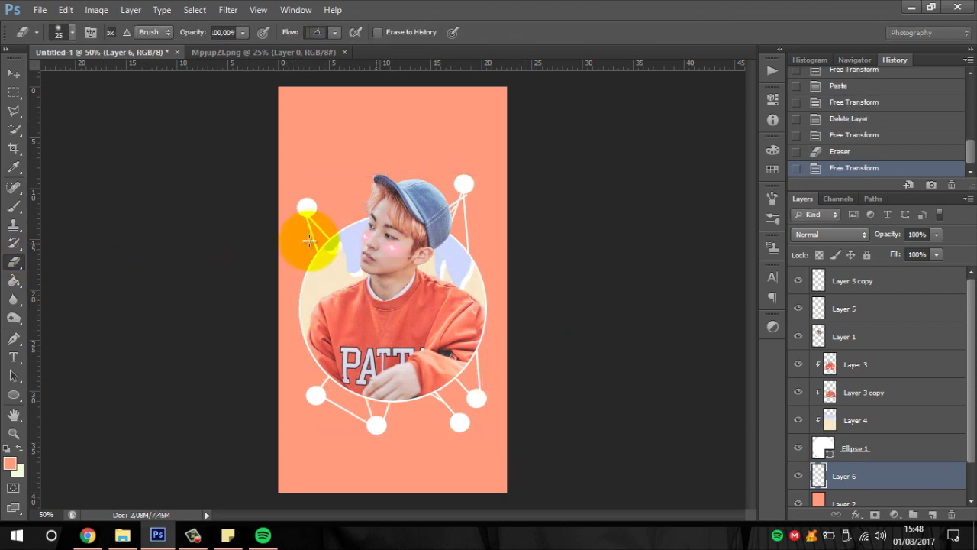
pyautogui.hotkey('ctrl', '+')
# Bring the Open dialog back and show the Examinar folder-location list
pyautogui.scroll(1, 308, 239)
pyautogui.scroll(-1, 308, 239)
pyautogui.scroll(-1, 308, 239)
pyautogui.moveTo(309, 239)
pyautogui.mouseDown()
pyautogui.moveTo(465, 326)
pyautogui.moveTo(394, 244)
pyautogui.mouseUp()
pyautogui.hotkey('ctrl', 'o')
pyautogui.click(196, 41)
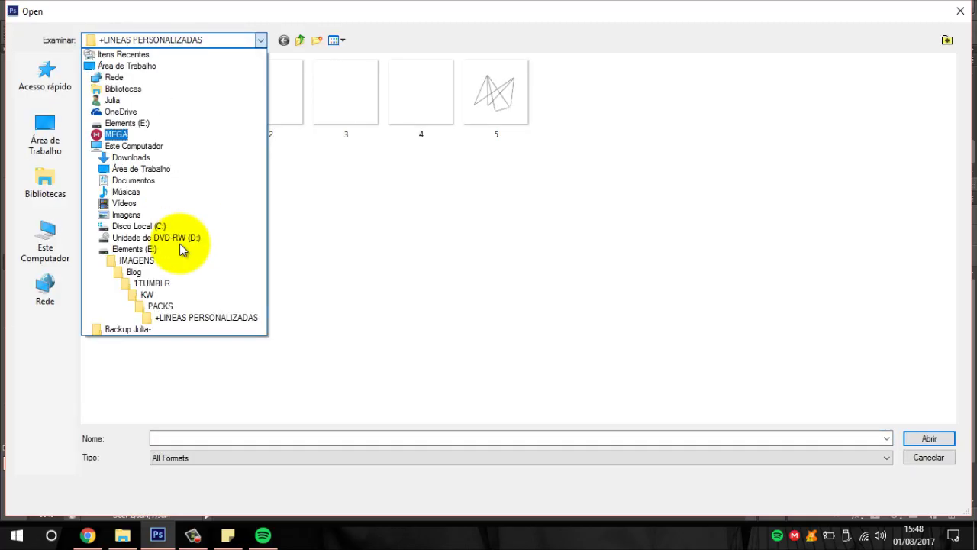
# Open qiongmei (7).png from the Pastel Texture Pack #1 folder in PACKS
pyautogui.click(163, 301)
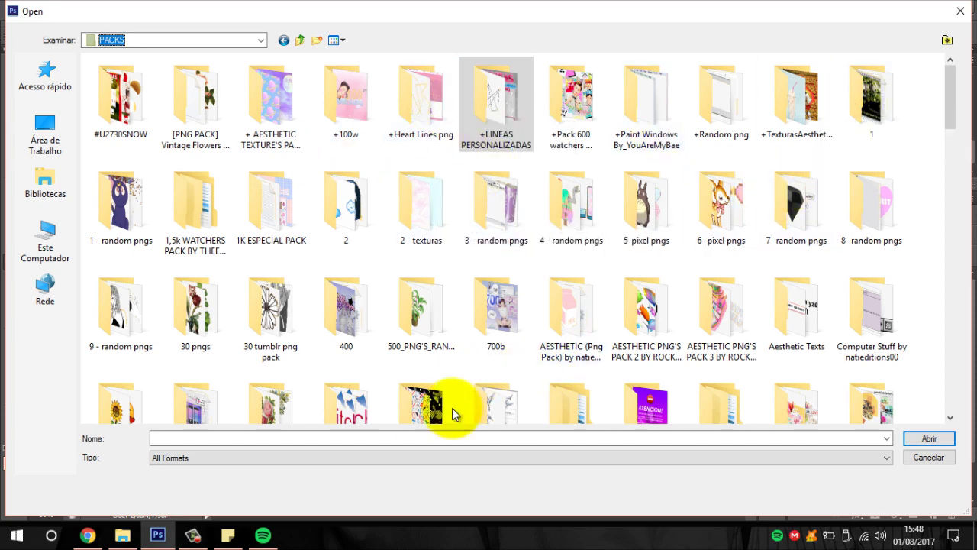
pyautogui.scroll(-3, 814, 320)
pyautogui.scroll(-2, 371, 323)
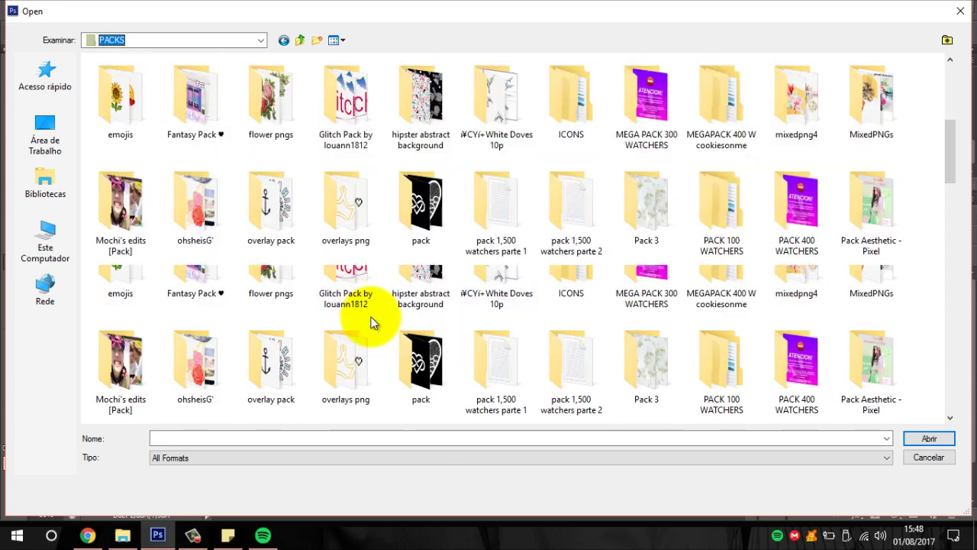
pyautogui.scroll(-3, 372, 321)
pyautogui.doubleClick(653, 160)
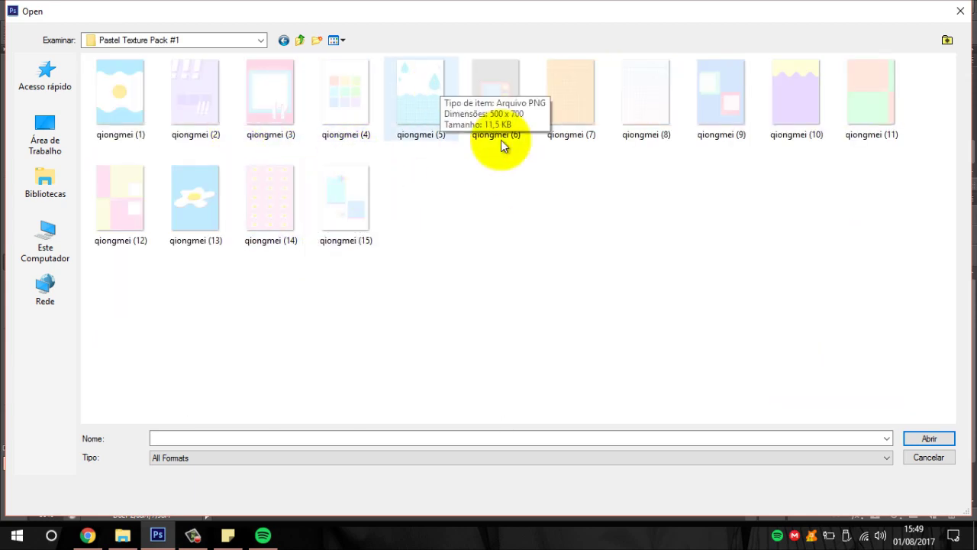
pyautogui.click(579, 113)
pyautogui.doubleClick(579, 113)
# Paste the whole grid image above Layer 2 and move it toward the top-left
pyautogui.press('Return')
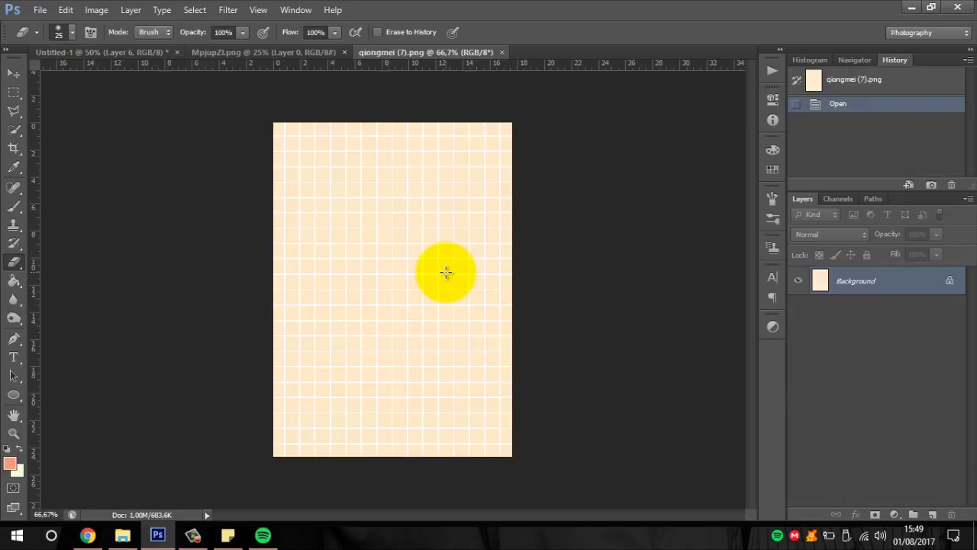
pyautogui.hotkey('ctrl', 'a')
pyautogui.click(502, 52)
pyautogui.scroll(-1, 878, 428)
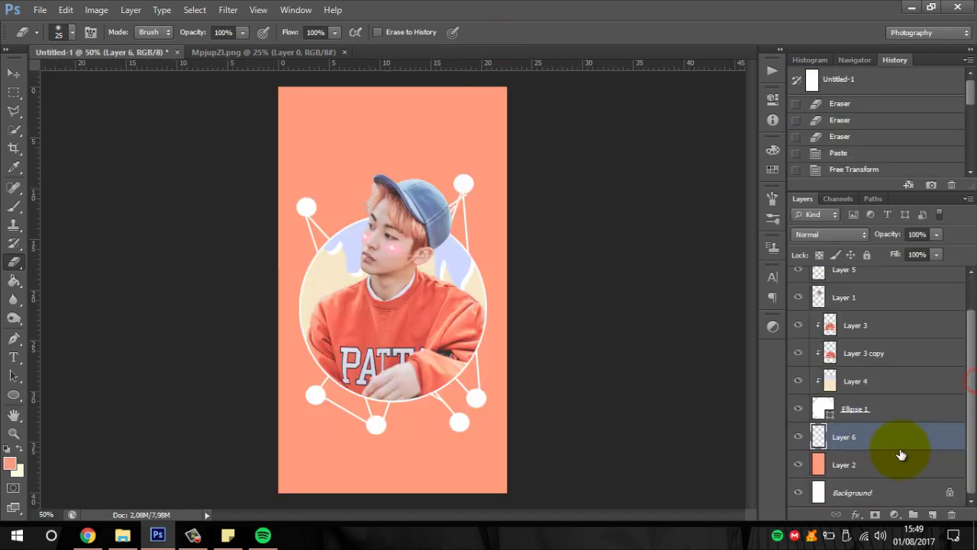
pyautogui.click(865, 464)
pyautogui.hotkey('ctrl', 'v')
pyautogui.hotkey('ctrl', 't')
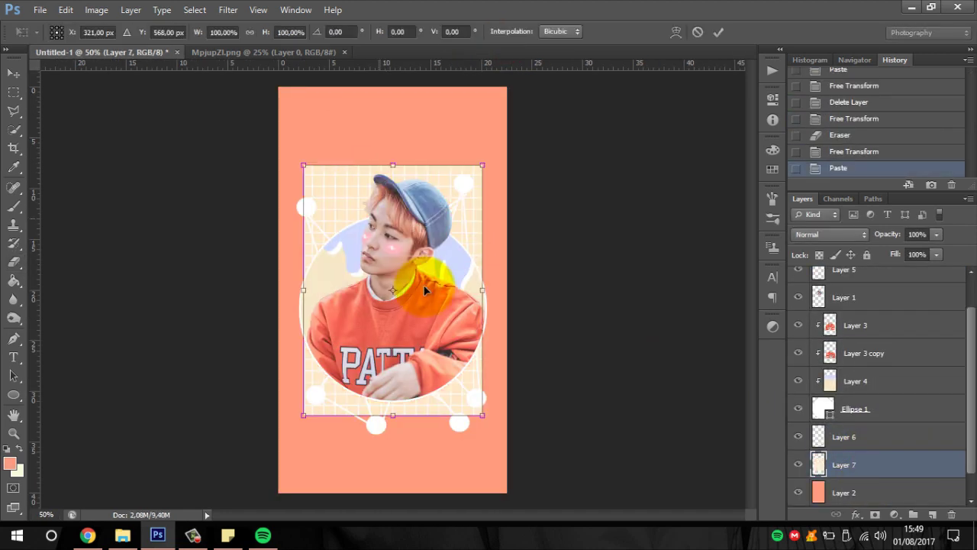
pyautogui.moveTo(400, 219); pyautogui.dragTo(406, 199)
pyautogui.press('Return')
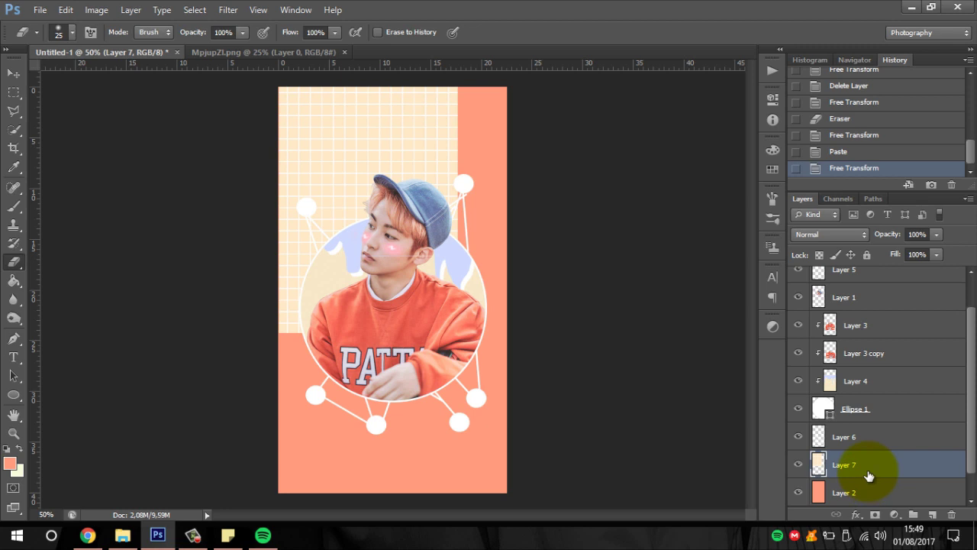
# Duplicate the grid, slide the copy right to cover the top, and merge both into Layer 7
pyautogui.hotkey('ctrl', 'j')
pyautogui.hotkey('ctrl', 't')
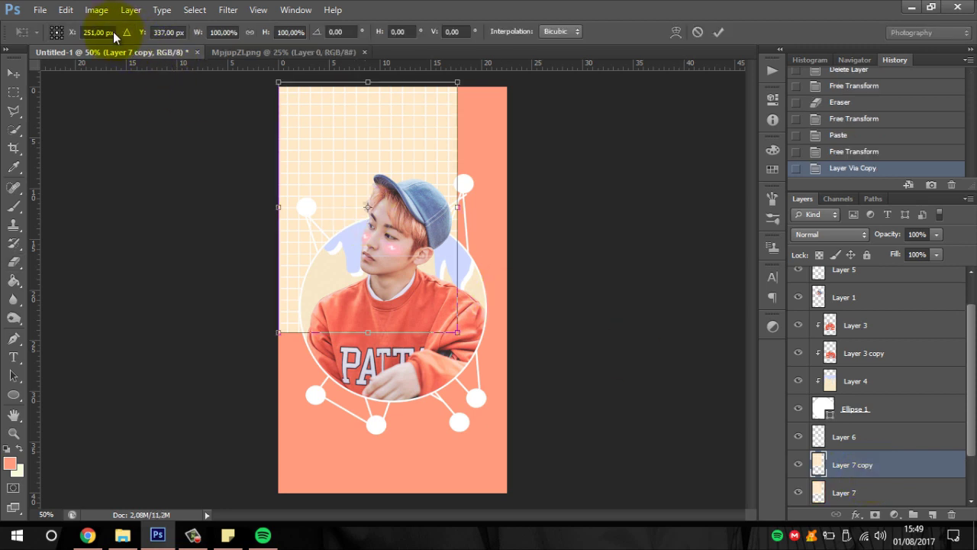
pyautogui.moveTo(76, 31); pyautogui.dragTo(433, 11)
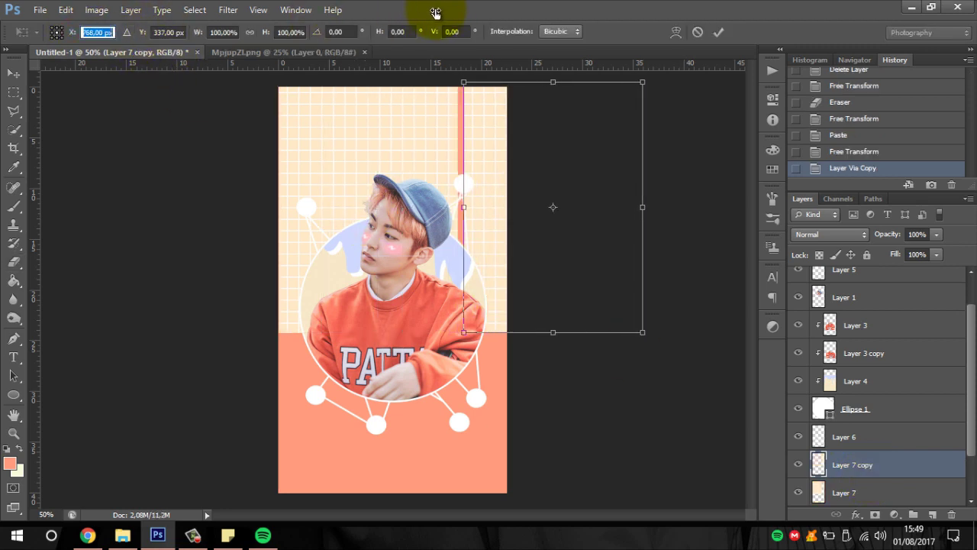
pyautogui.press('Return')
pyautogui.hotkey('ctrl', 't')
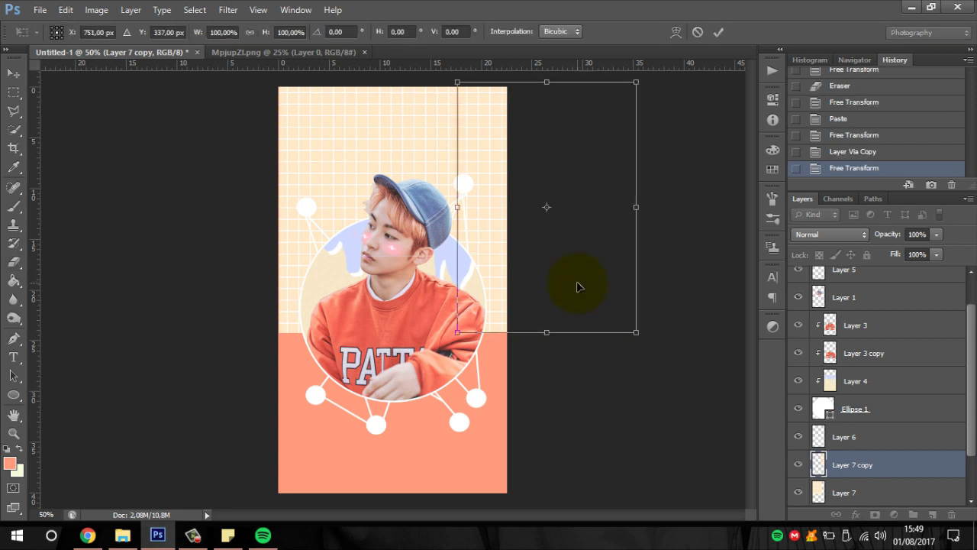
pyautogui.press('Return')
pyautogui.hotkey('ctrl', 't')
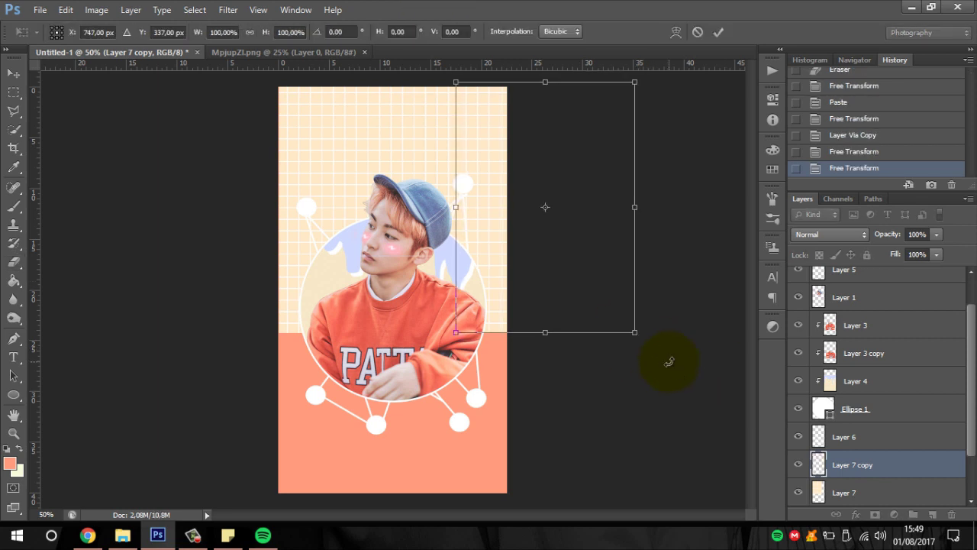
pyautogui.hotkey('ctrl', 'e')
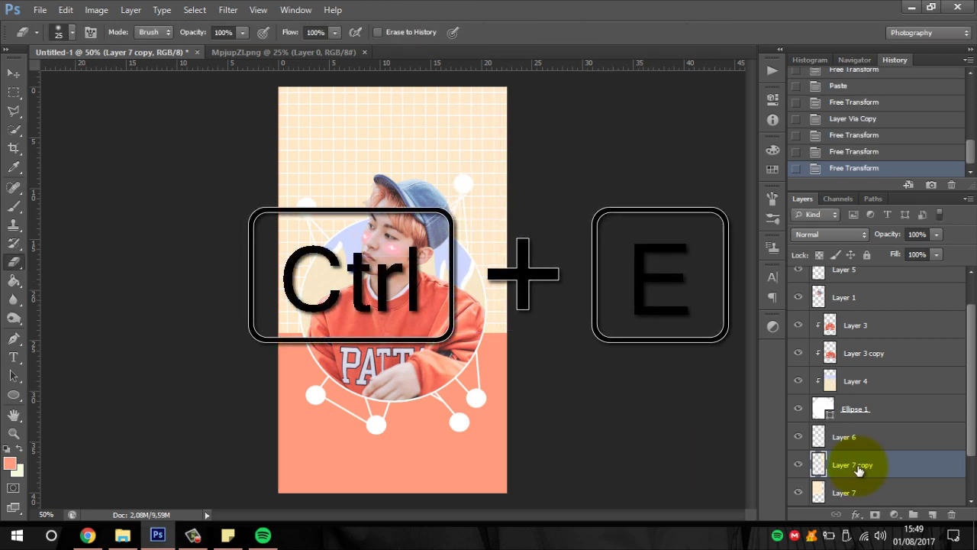
pyautogui.rightClick(884, 465)
# Select the area below a diagonal with the Polygonal Lasso and delete that part of the grid
pyautogui.click(684, 370)
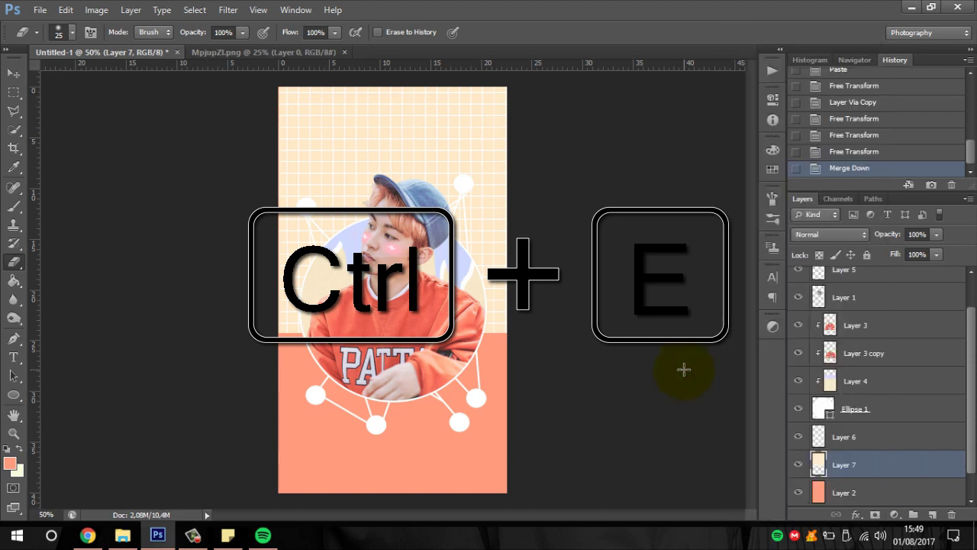
pyautogui.click(14, 111)
pyautogui.click(272, 330)
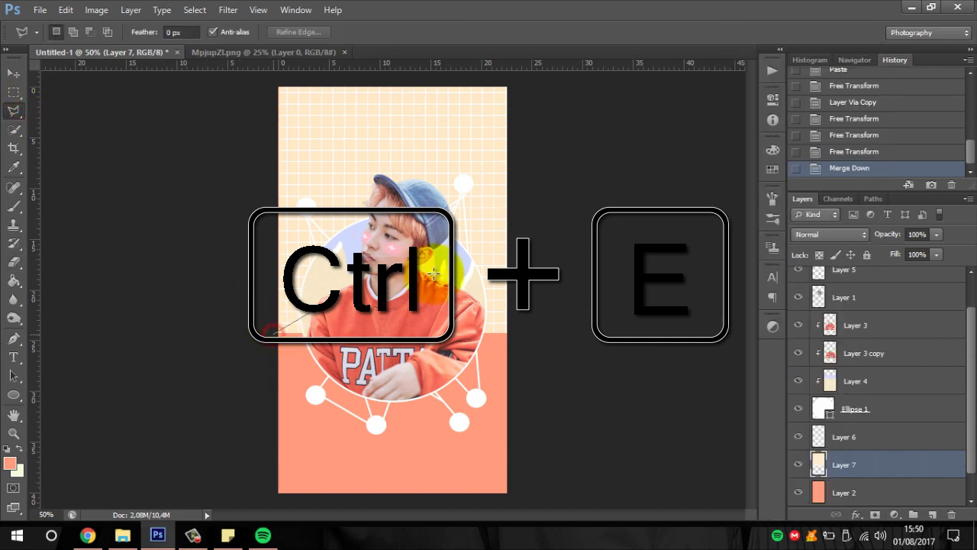
pyautogui.click(535, 262)
pyautogui.click(517, 502)
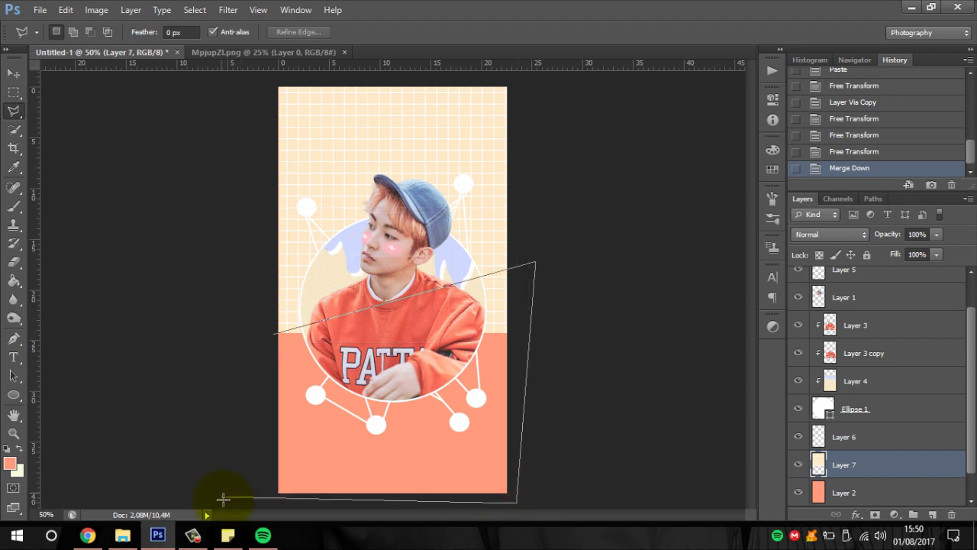
pyautogui.click(224, 500)
pyautogui.click(274, 331)
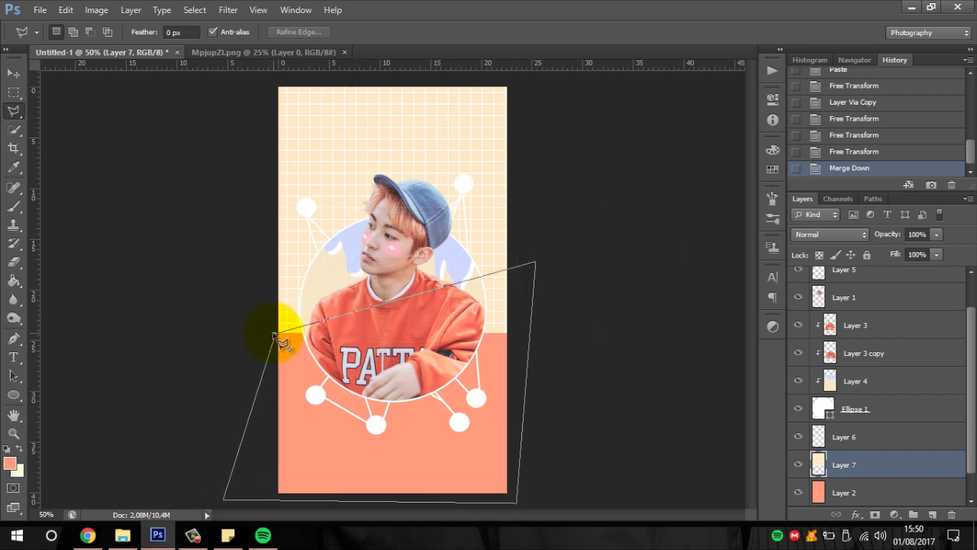
pyautogui.click(274, 331)
pyautogui.press('Delete')
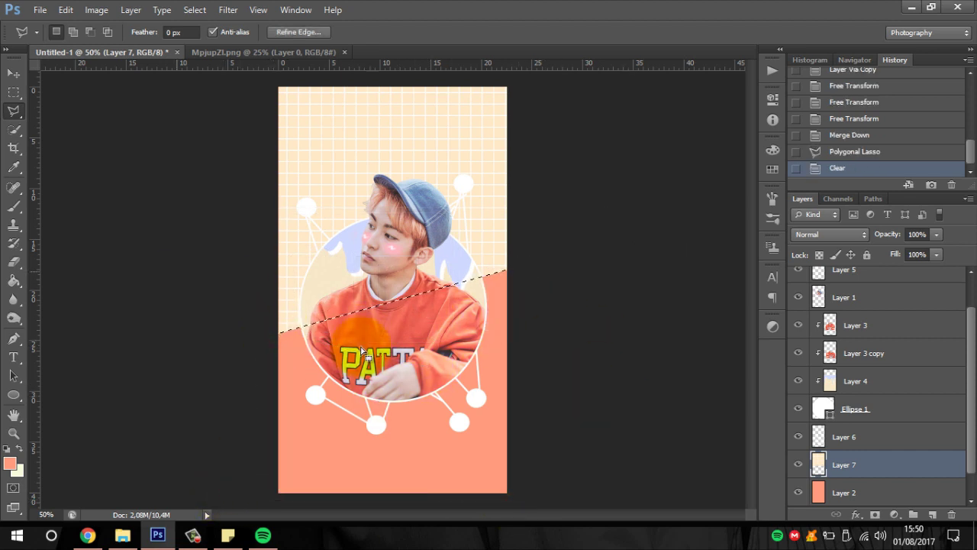
# On a new layer, stroke the diagonal selection edge in white at 10 px, then deselect
pyautogui.click(934, 517)
pyautogui.rightClick(419, 337)
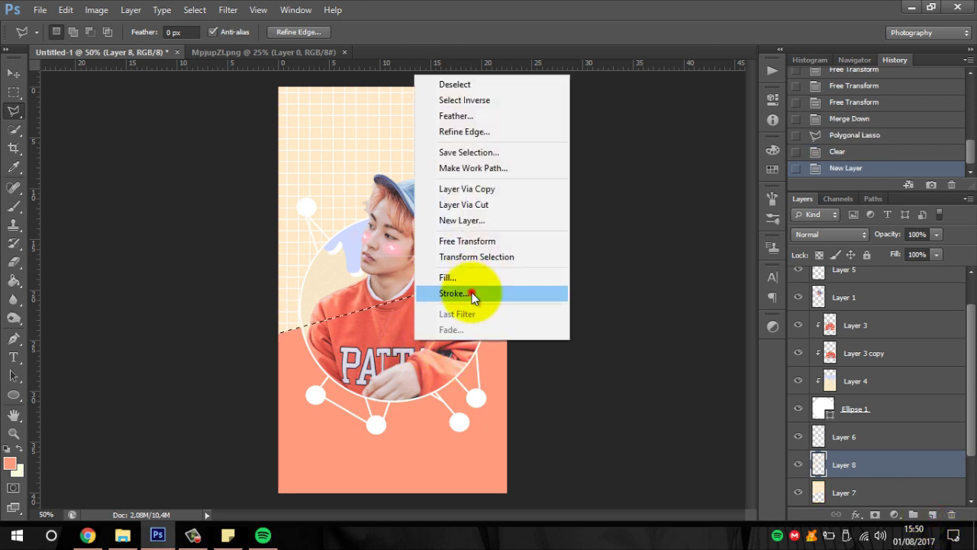
pyautogui.click(474, 293)
pyautogui.click(420, 170)
pyautogui.click(563, 186)
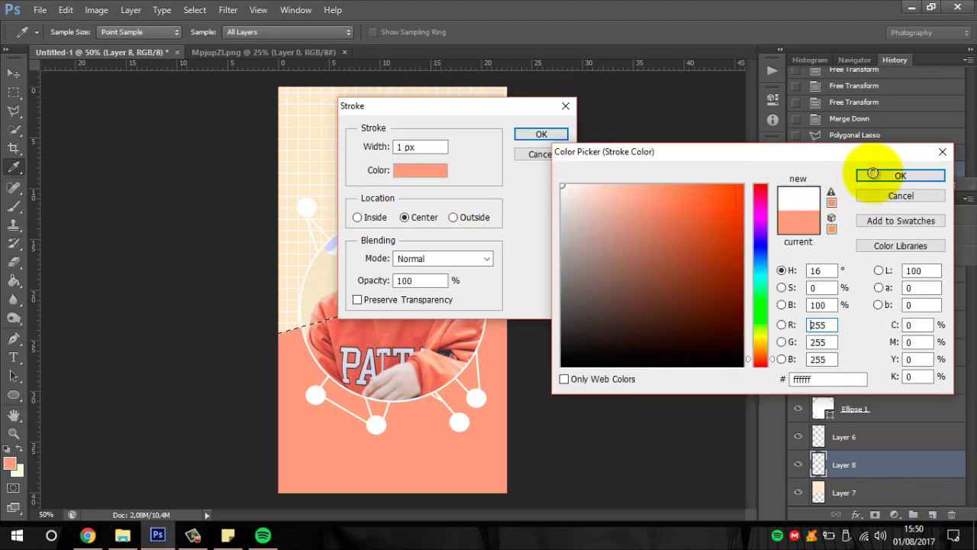
pyautogui.click(891, 174)
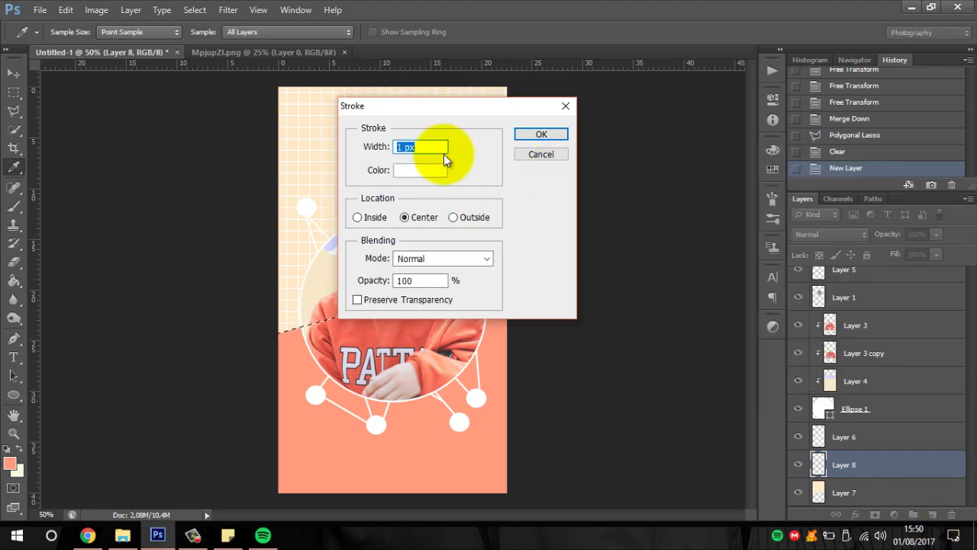
pyautogui.write('6')
pyautogui.doubleClick(420, 146)
pyautogui.write('10')
pyautogui.press('Return')
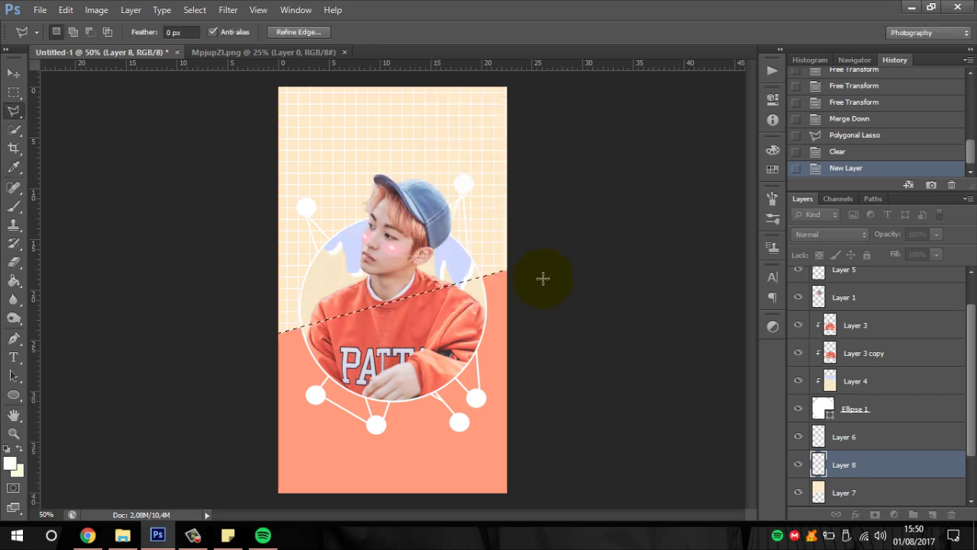
pyautogui.hotkey('ctrl', 'd')
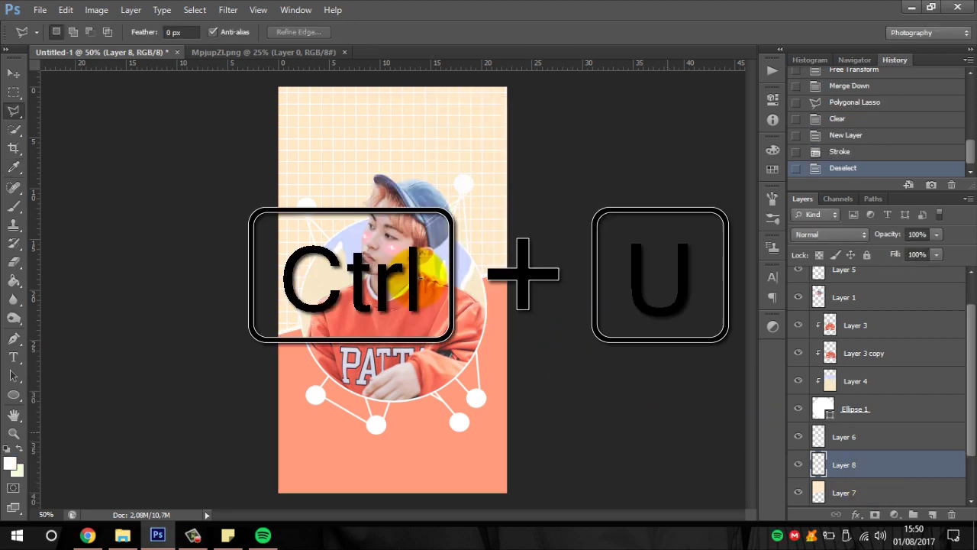
pyautogui.click(14, 92)
pyautogui.moveTo(970, 397); pyautogui.dragTo(970, 439)
# Give Layer 7's grid Hue -103, Saturation -49 and Lightness +14 for a lavender tone
pyautogui.click(859, 441)
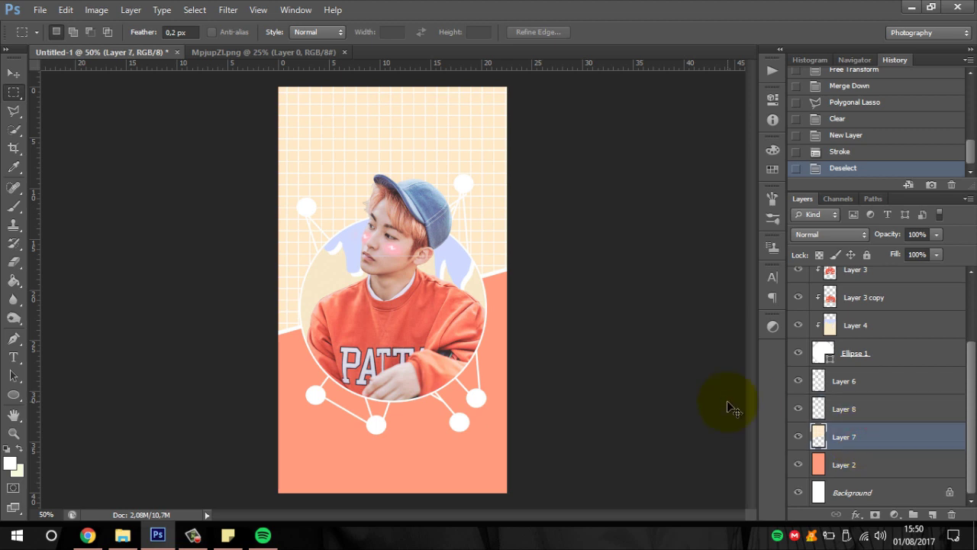
pyautogui.hotkey('ctrl', 'u')
pyautogui.moveTo(753, 277)
pyautogui.mouseDown()
pyautogui.moveTo(684, 270)
pyautogui.moveTo(849, 277)
pyautogui.mouseUp()
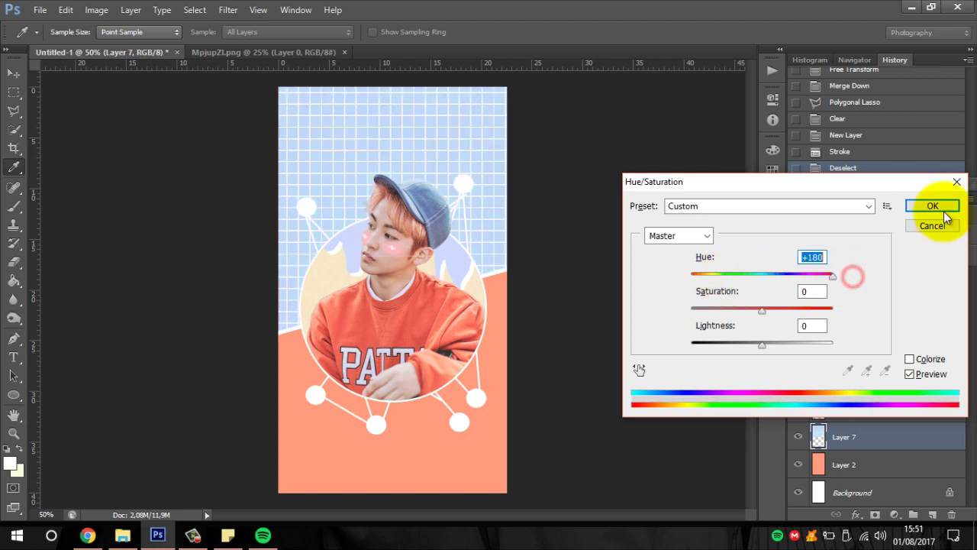
pyautogui.moveTo(737, 311); pyautogui.dragTo(727, 310)
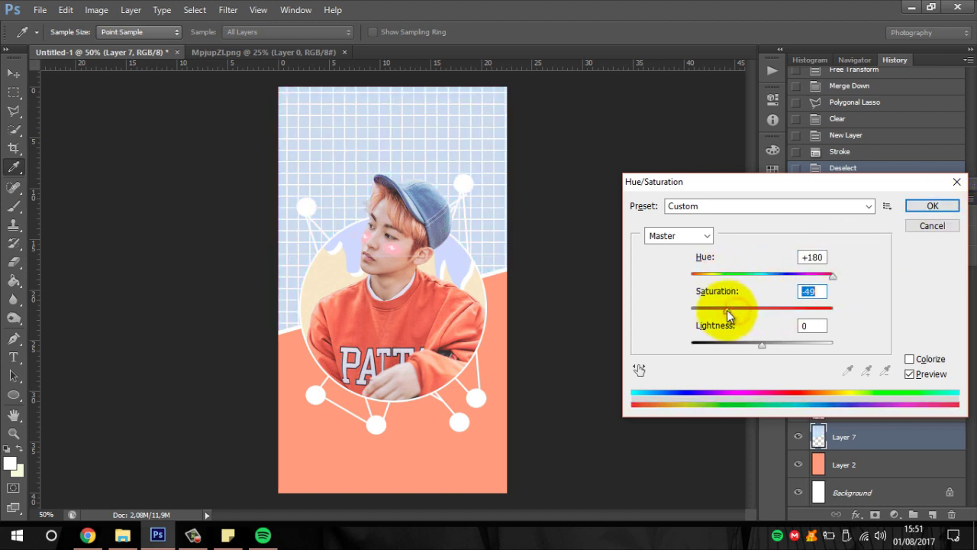
pyautogui.moveTo(763, 345); pyautogui.dragTo(769, 349)
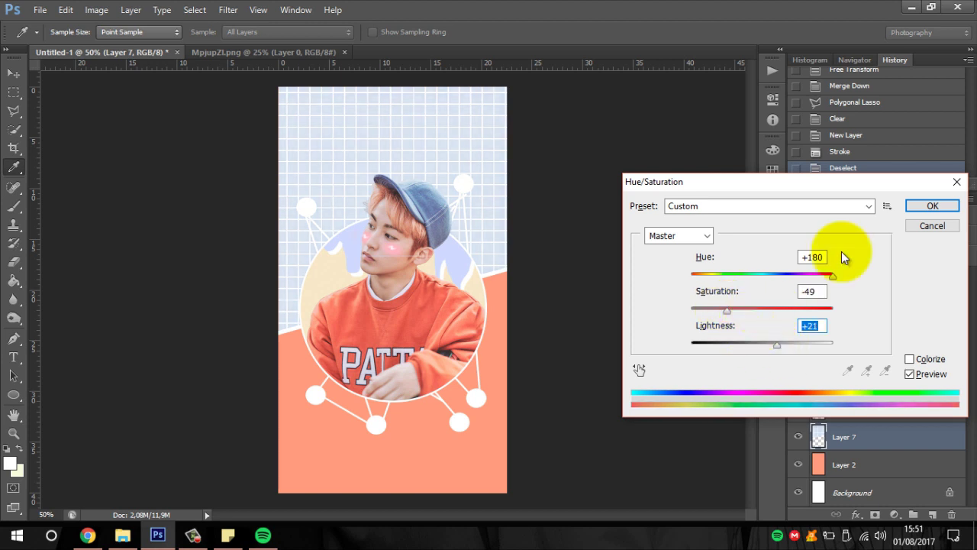
pyautogui.click(772, 349)
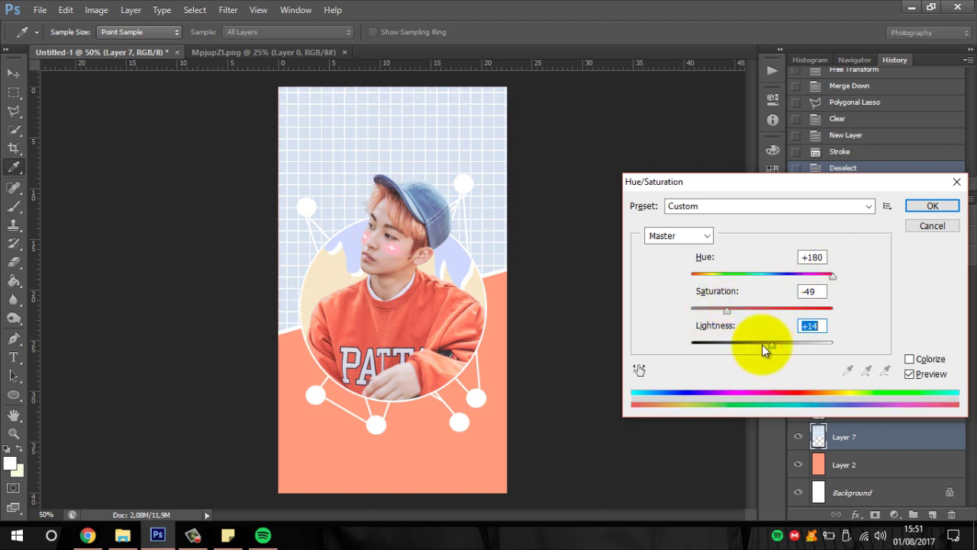
pyautogui.moveTo(749, 272); pyautogui.dragTo(715, 278)
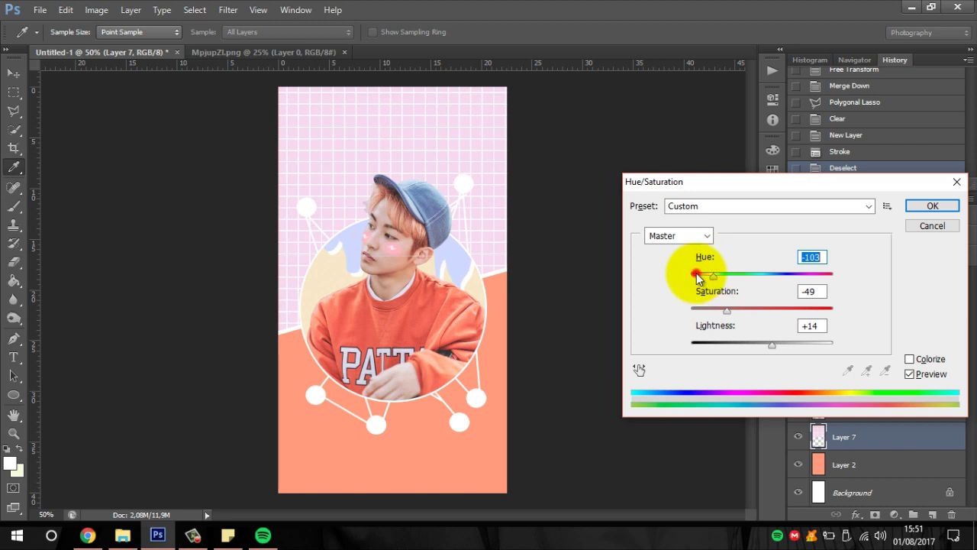
pyautogui.click(932, 205)
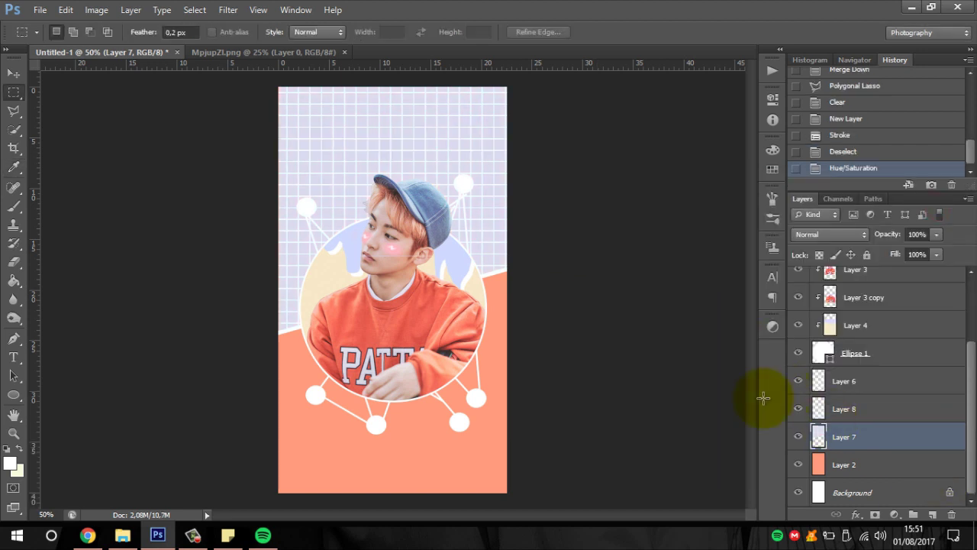
pyautogui.click(867, 327)
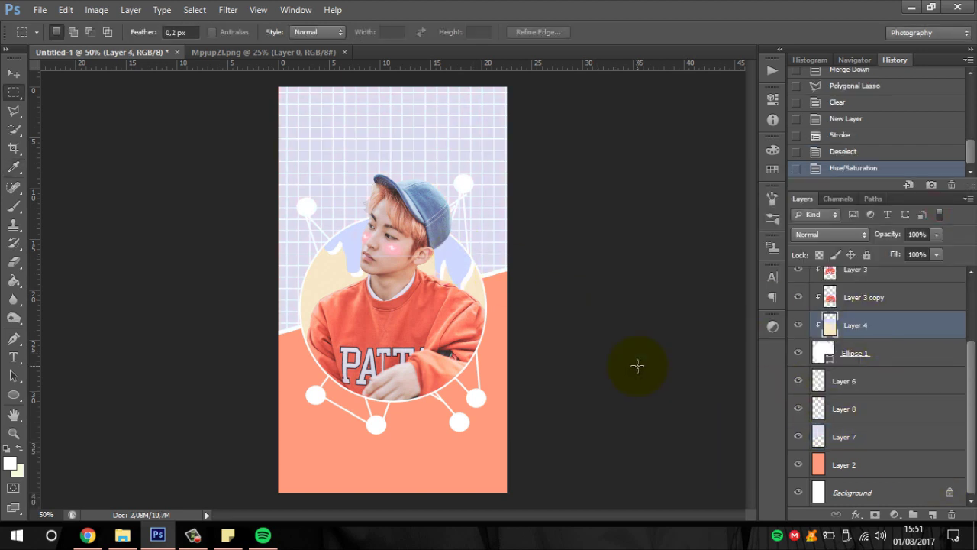
pyautogui.hotkey('ctrl', 'o')
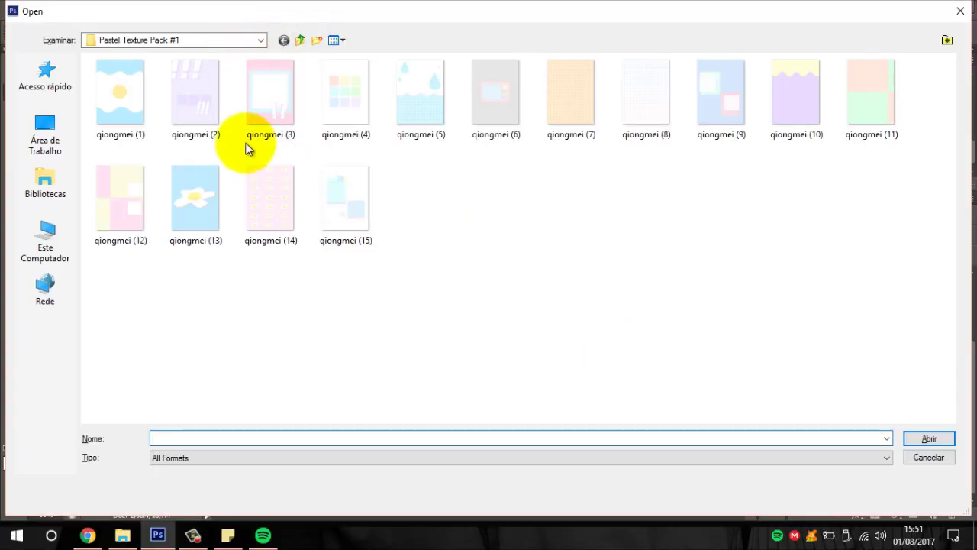
# Browse from the texture pack up to KW, into the PSD folder, and open psd_001
pyautogui.click(270, 197)
pyautogui.click(300, 40)
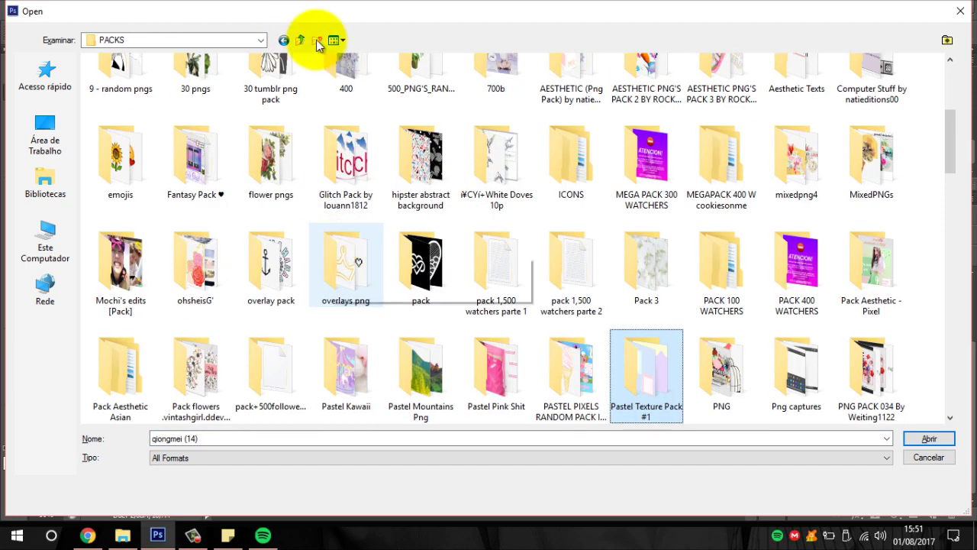
pyautogui.click(302, 42)
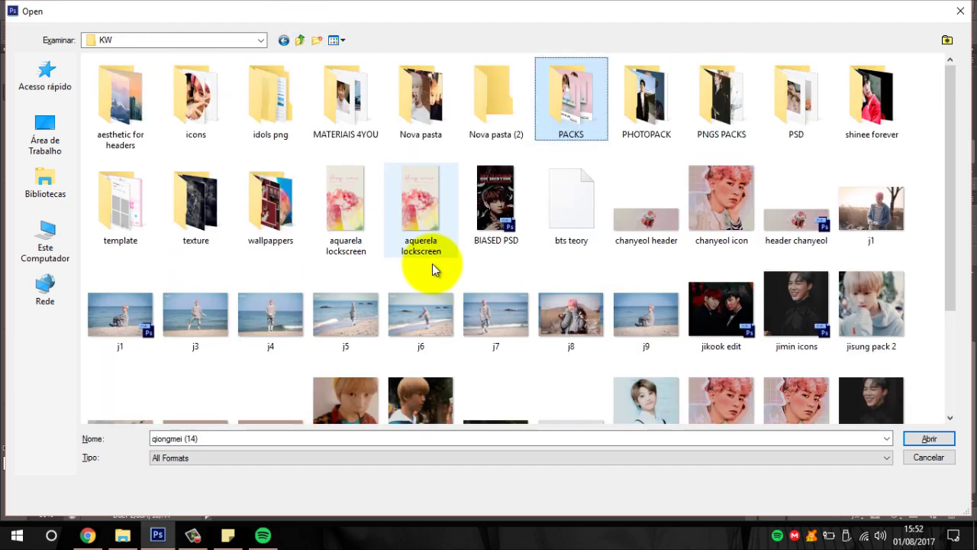
pyautogui.click(793, 118)
pyautogui.scroll(-5, 593, 354)
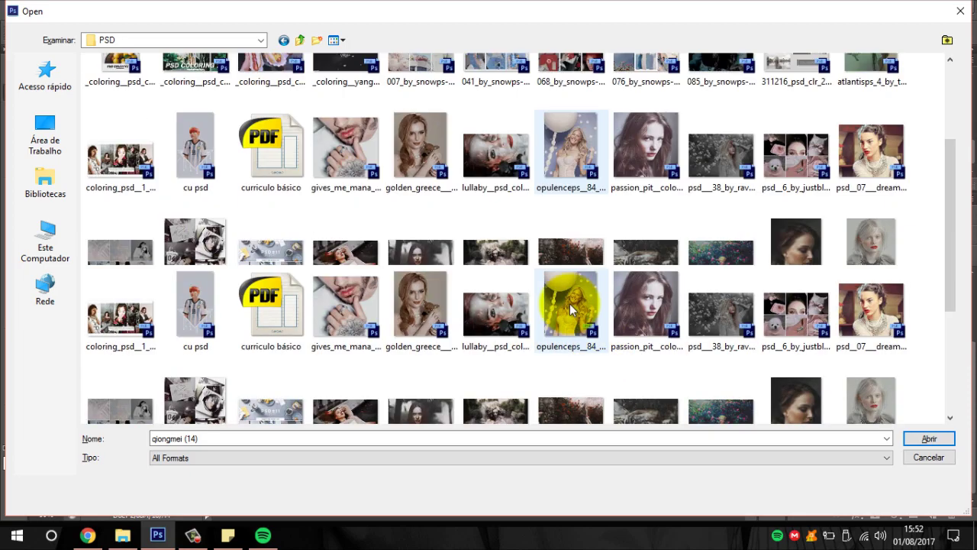
pyautogui.scroll(-10, 570, 321)
pyautogui.doubleClick(497, 147)
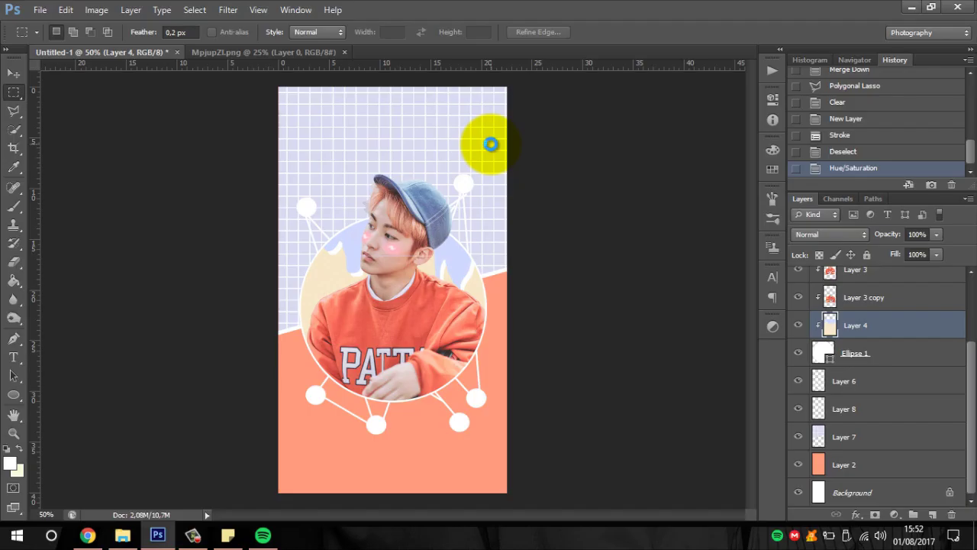
# Copy the realoveps (1) group from psd_001 into the wallpaper, then close psd_001
pyautogui.press('Return')
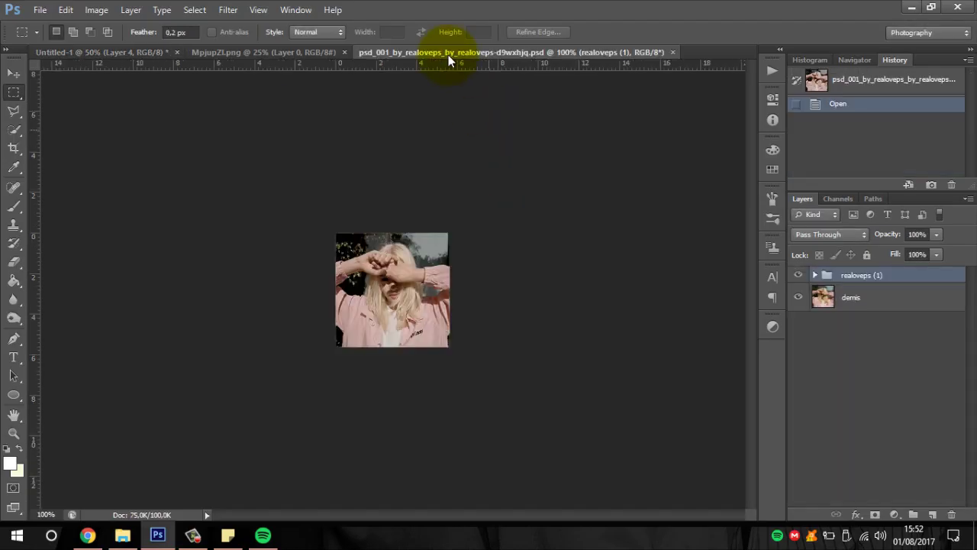
pyautogui.moveTo(451, 53)
pyautogui.mouseDown()
pyautogui.moveTo(606, 196)
pyautogui.moveTo(777, 200)
pyautogui.mouseUp()
pyautogui.click(930, 9)
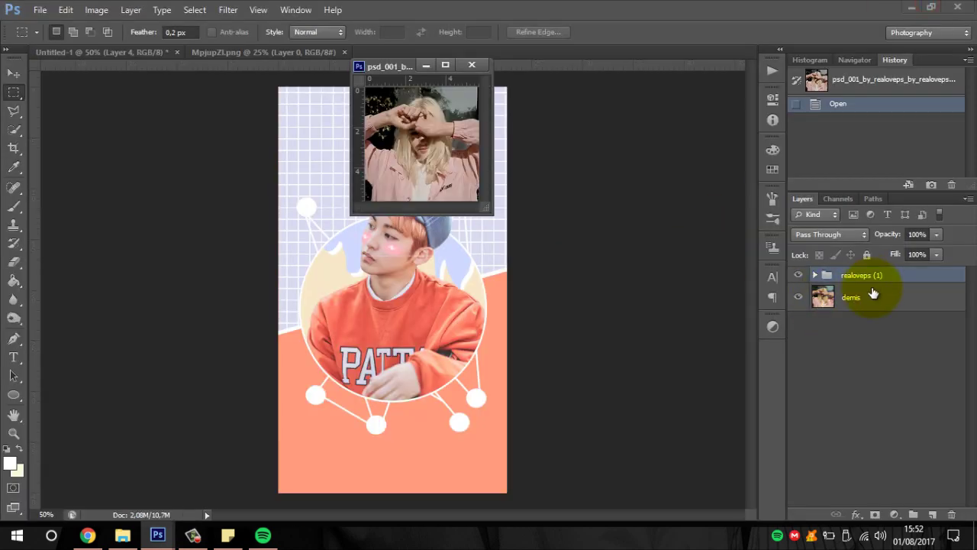
pyautogui.moveTo(859, 276); pyautogui.dragTo(627, 251)
pyautogui.click(563, 275)
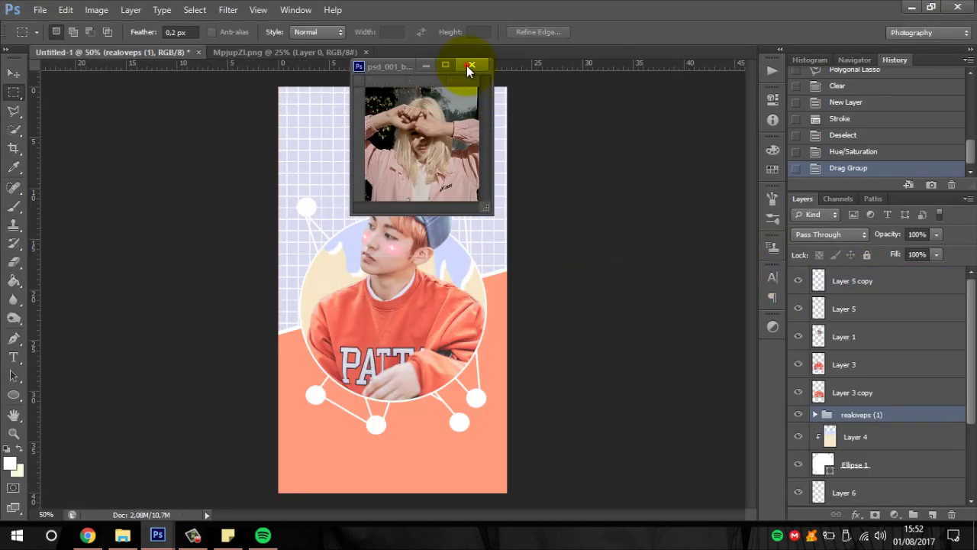
pyautogui.click(471, 65)
# Move realoveps (1) to the top and clip Layer 3 copy and Layer 3 to the layers below
pyautogui.moveTo(867, 414); pyautogui.dragTo(869, 273)
pyautogui.rightClick(871, 407)
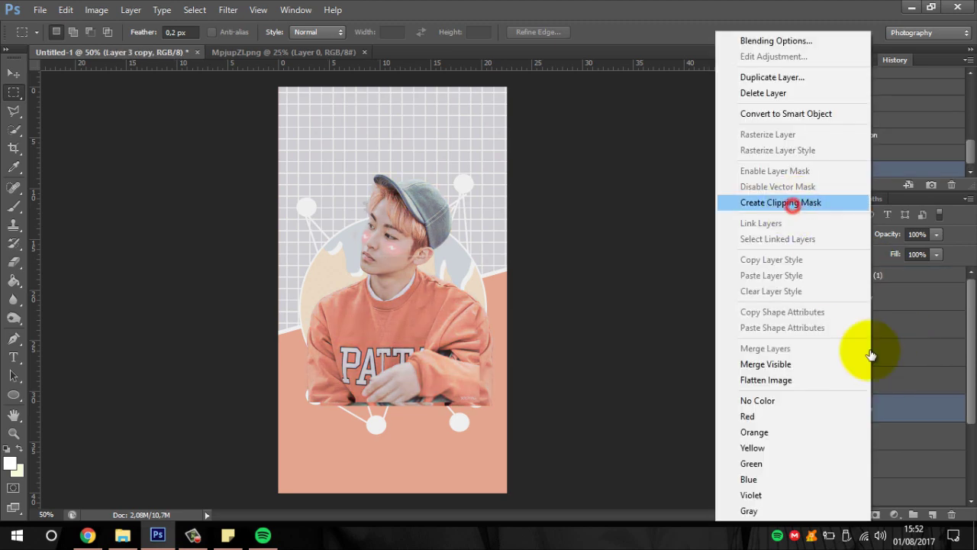
pyautogui.click(795, 205)
pyautogui.rightClick(868, 382)
pyautogui.click(809, 203)
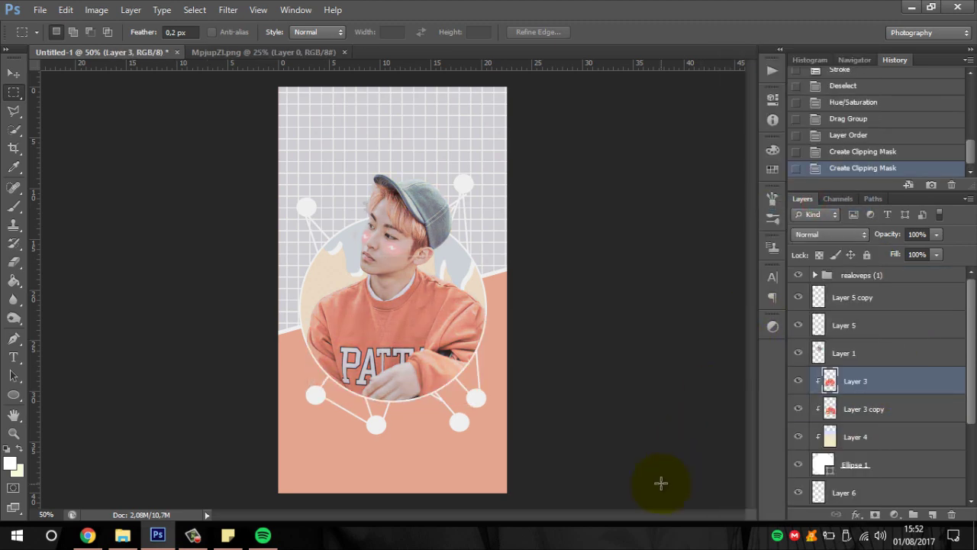
# Delete the realoveps (1) group and begin opening another file
pyautogui.click(855, 277)
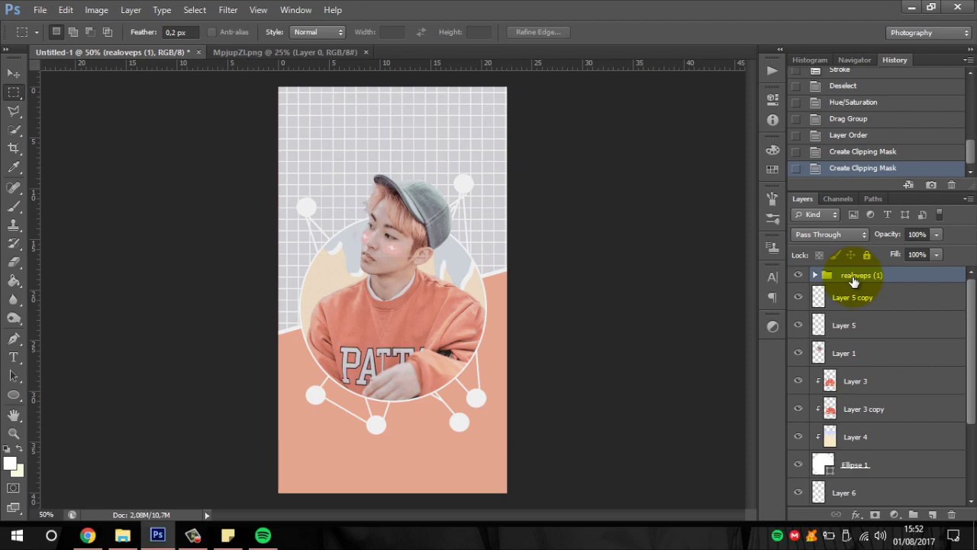
pyautogui.press('Delete')
pyautogui.hotkey('ctrl', 'o')
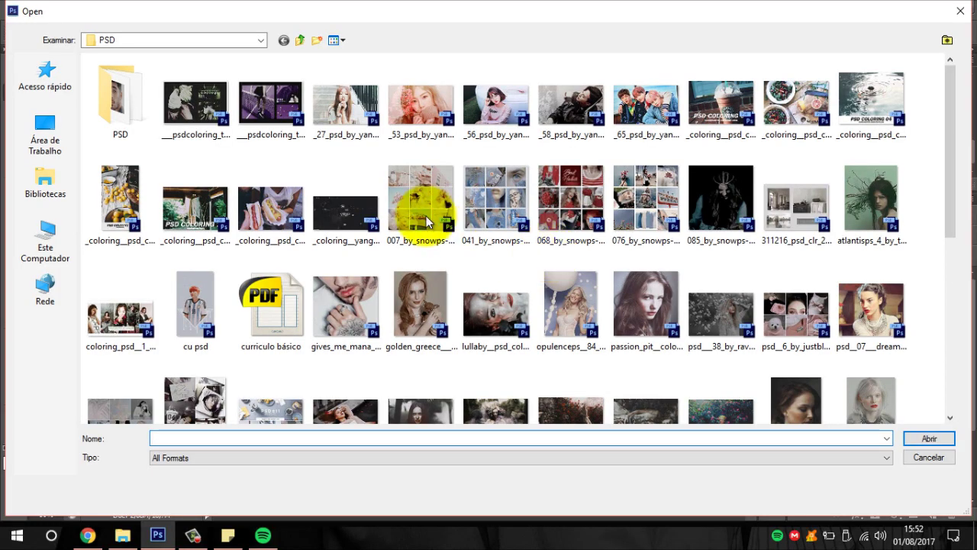
# Copy corneliapastel from 007_by_snowps-dairjrn.psd into the wallpaper, close that file, and set opacity 63%
pyautogui.click(427, 216)
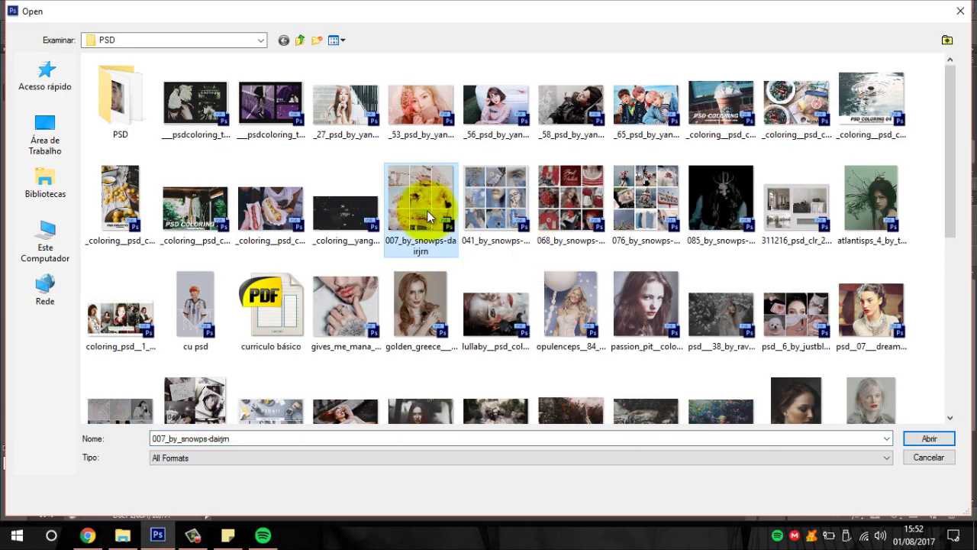
pyautogui.doubleClick(427, 210)
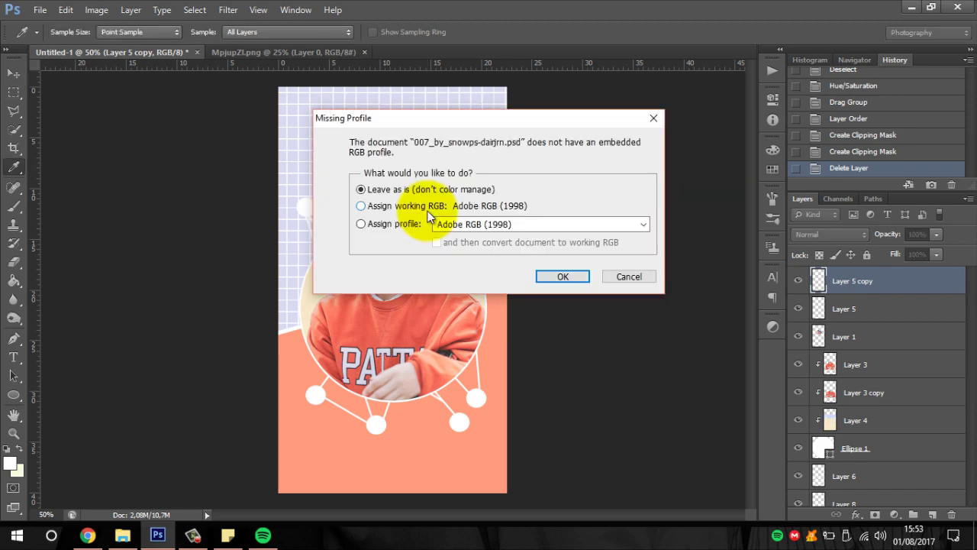
pyautogui.press('Return')
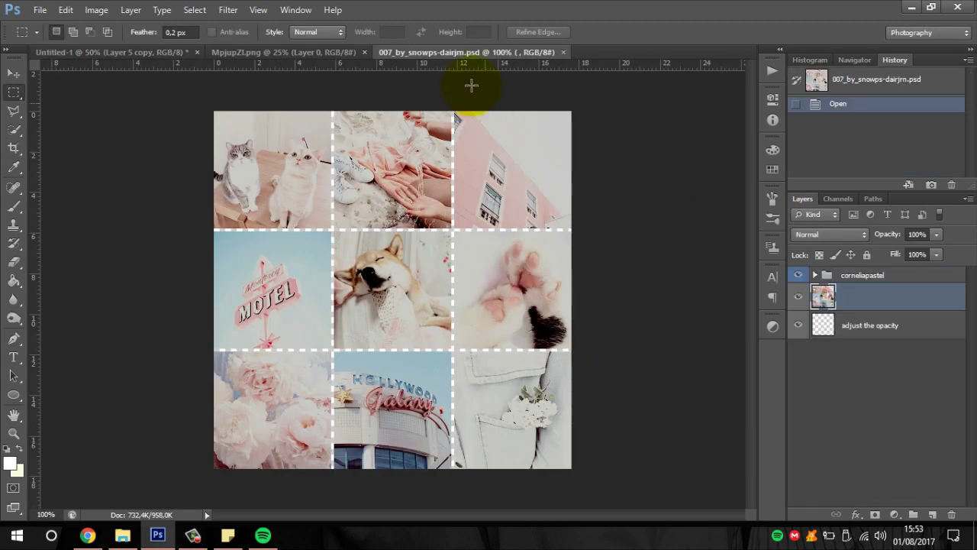
pyautogui.moveTo(462, 52); pyautogui.dragTo(453, 98)
pyautogui.moveTo(829, 273); pyautogui.dragTo(279, 153)
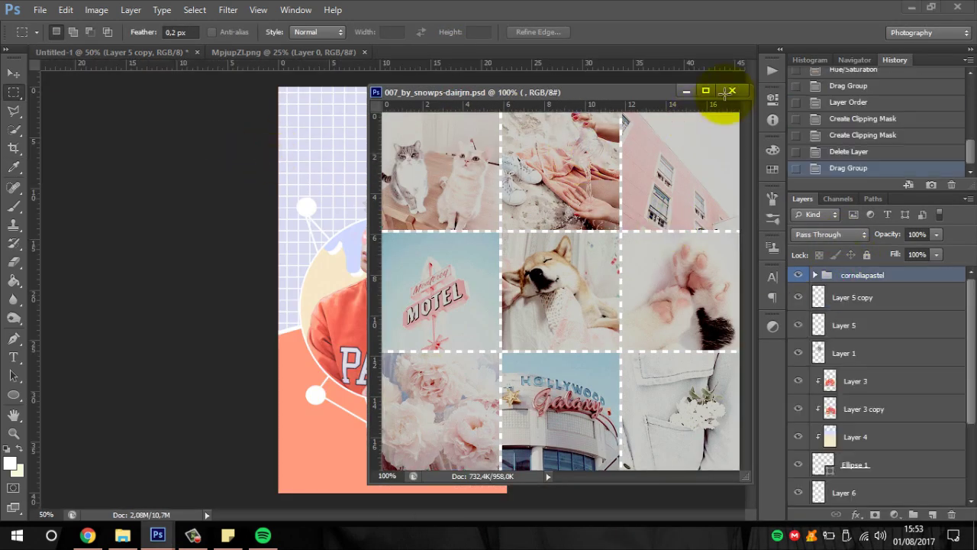
pyautogui.click(733, 91)
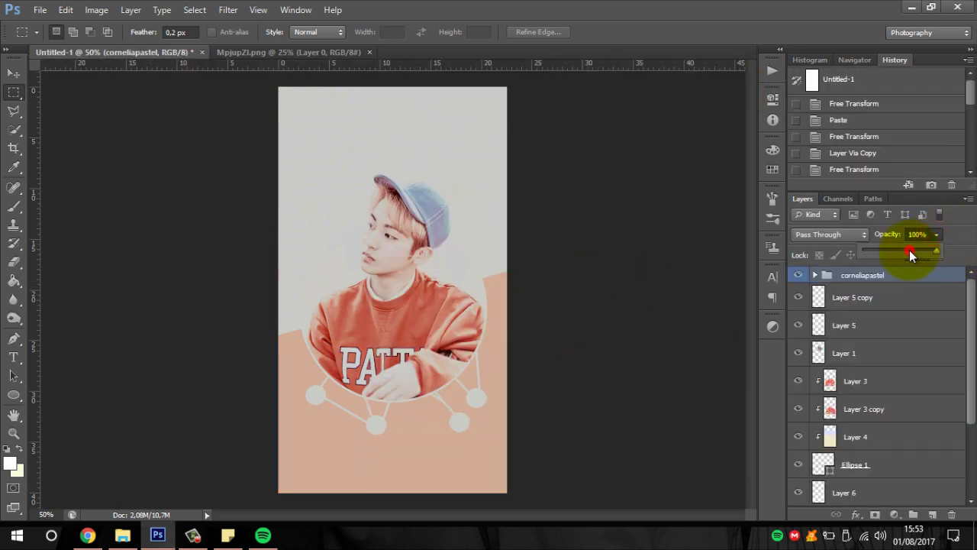
pyautogui.click(909, 250)
# Add a Curves layer pulling the midtone point from 150 to 124
pyautogui.click(771, 327)
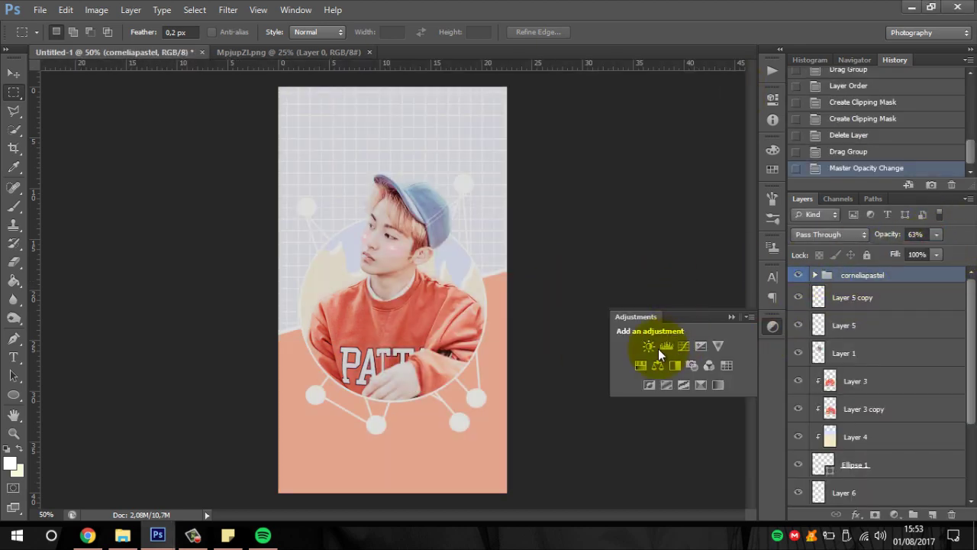
pyautogui.click(663, 347)
pyautogui.moveTo(688, 213); pyautogui.dragTo(686, 223)
pyautogui.click(732, 89)
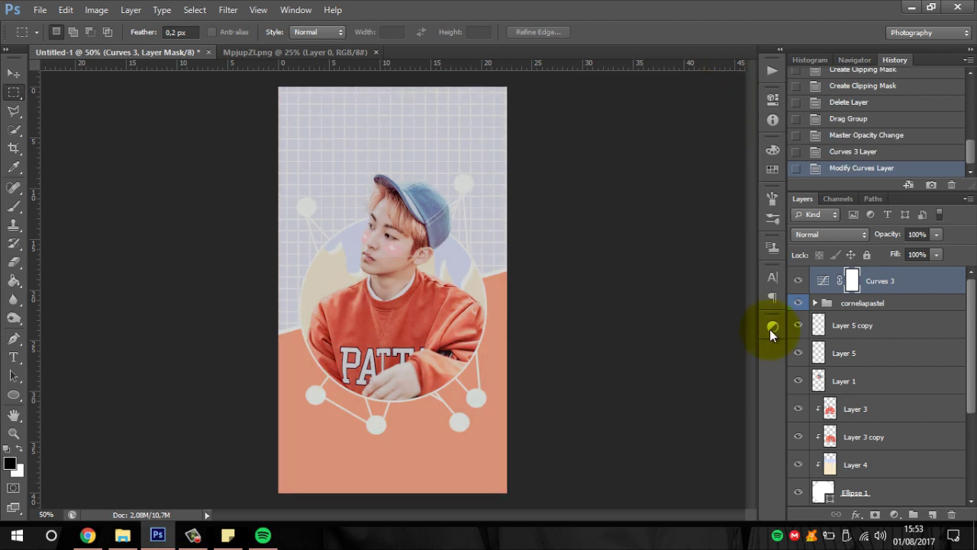
# Add a Selective Color layer with Blacks: Black +26, zoom to 100%, and expand corneliapastel
pyautogui.click(769, 329)
pyautogui.click(702, 384)
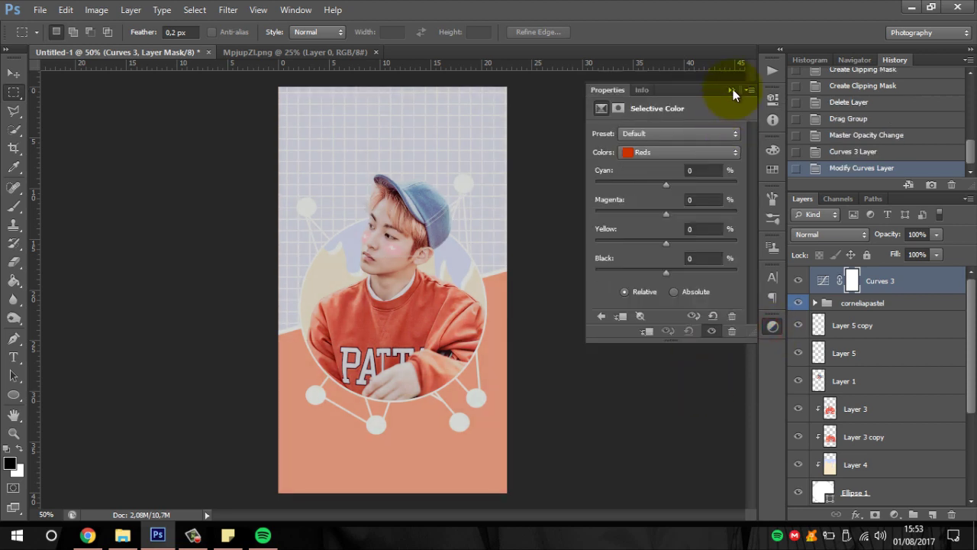
pyautogui.click(665, 151)
pyautogui.click(664, 258)
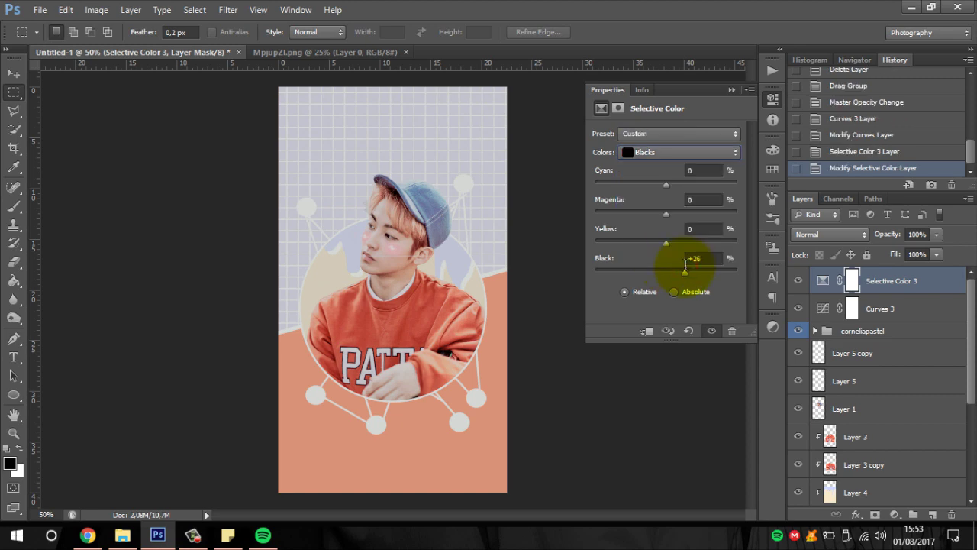
pyautogui.click(732, 89)
pyautogui.hotkey('ctrl', '+')
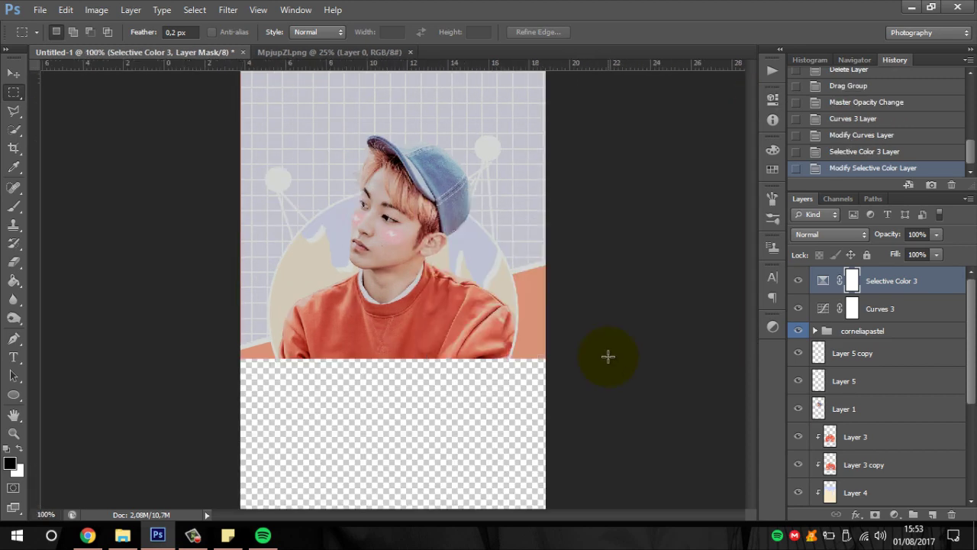
pyautogui.hotkey('ctrl', '+')
pyautogui.click(815, 331)
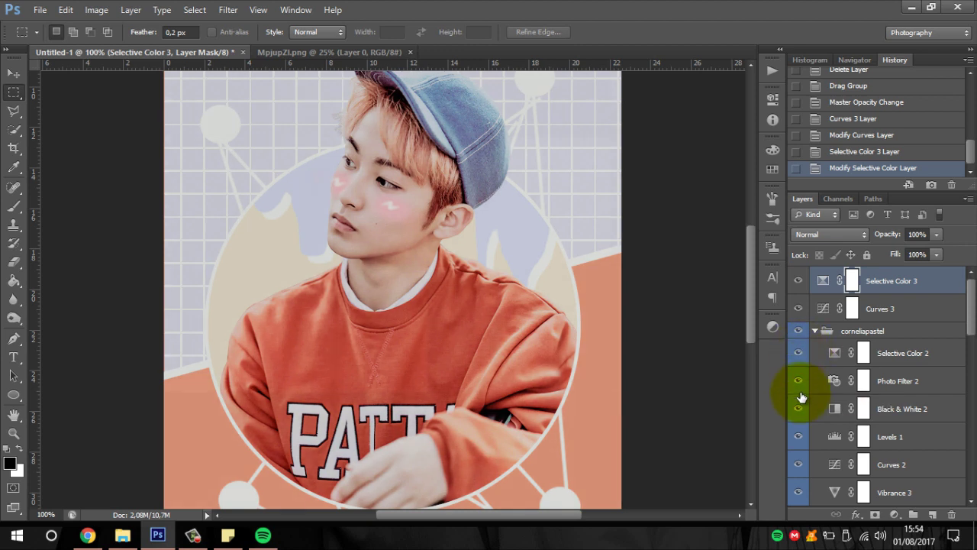
# Hide the Levels 1, Vibrance 3 and Photo Filter 1 adjustments and toggle Hue/Saturation 1
pyautogui.click(799, 438)
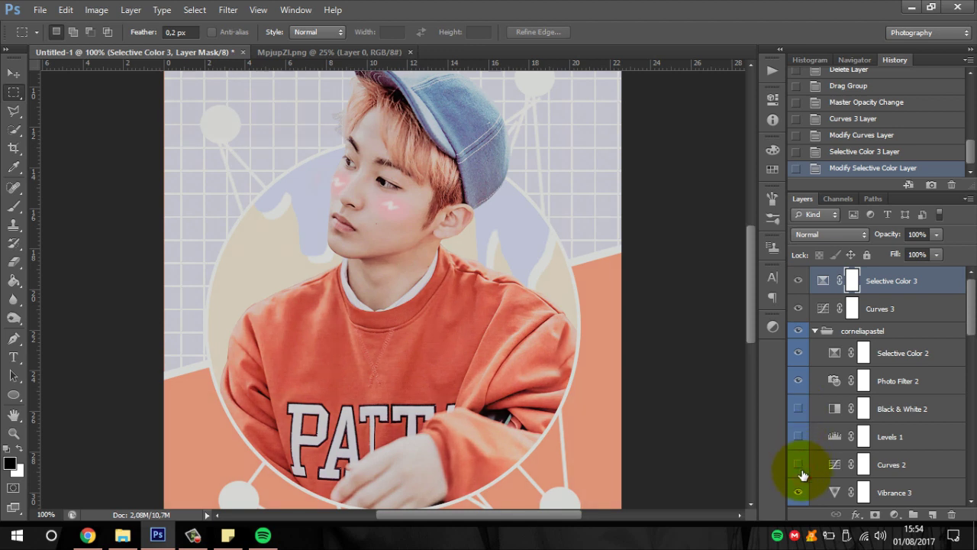
pyautogui.scroll(-3, 808, 402)
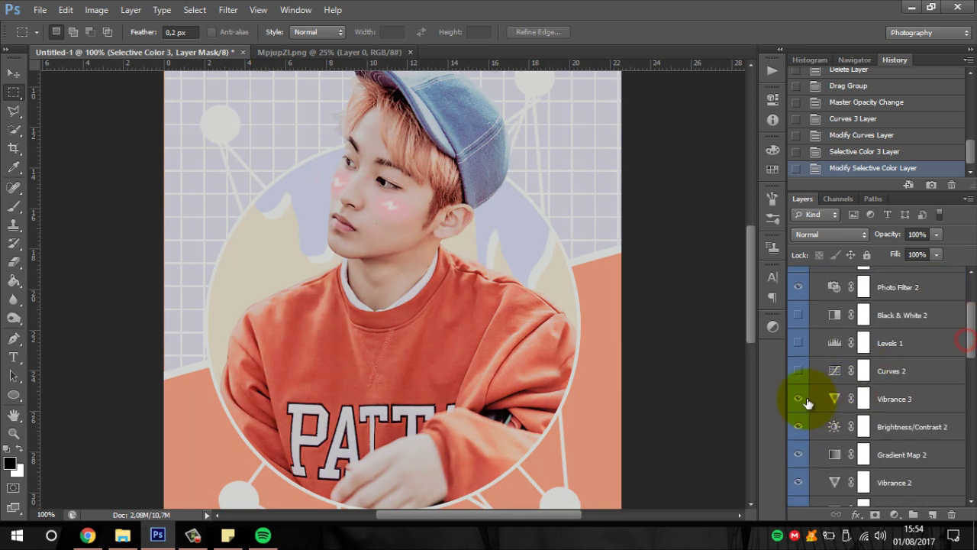
pyautogui.click(799, 399)
pyautogui.scroll(-2, 960, 338)
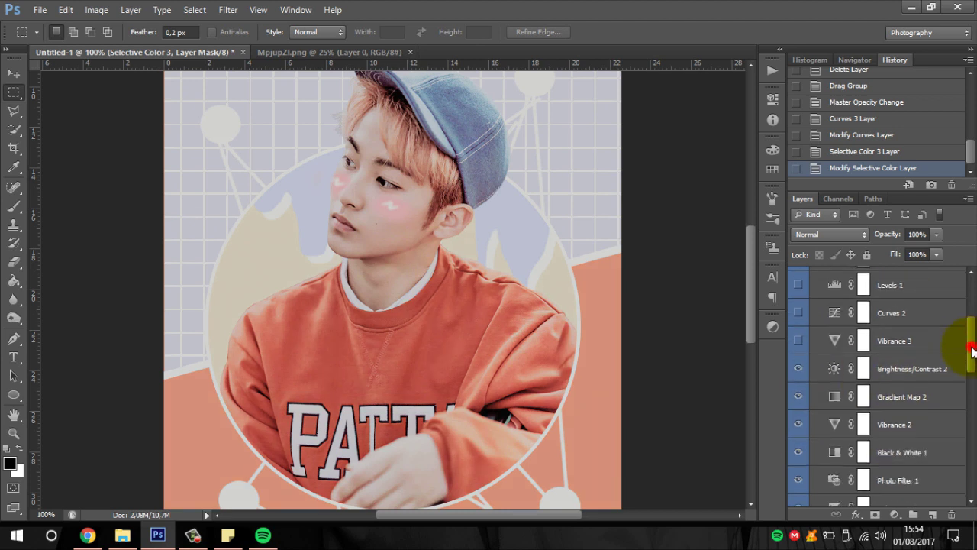
pyautogui.scroll(-2, 960, 339)
pyautogui.click(799, 432)
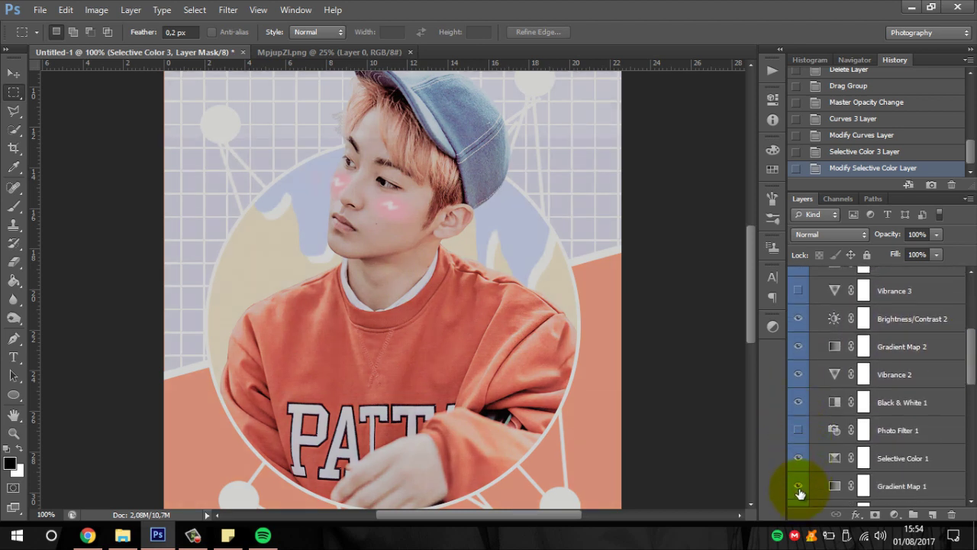
pyautogui.scroll(-4, 960, 374)
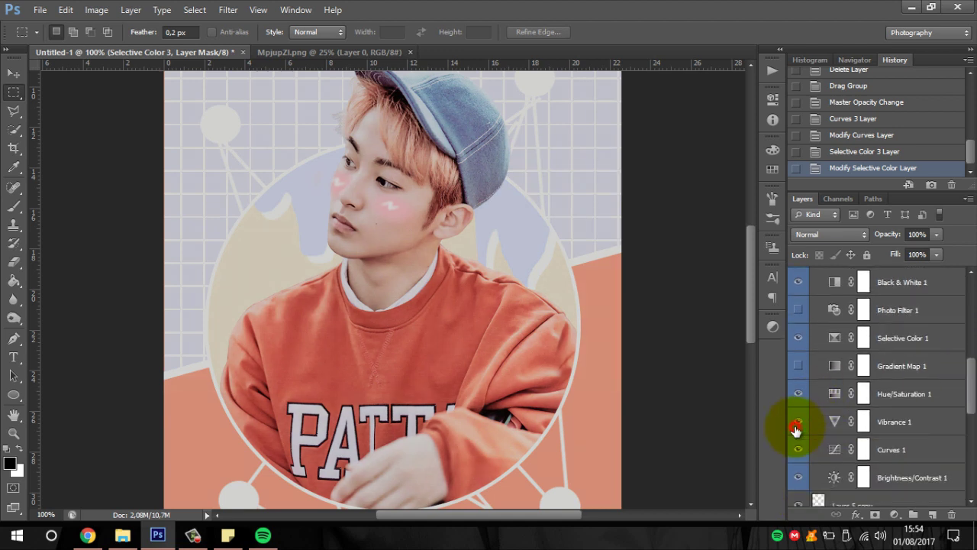
pyautogui.click(797, 394)
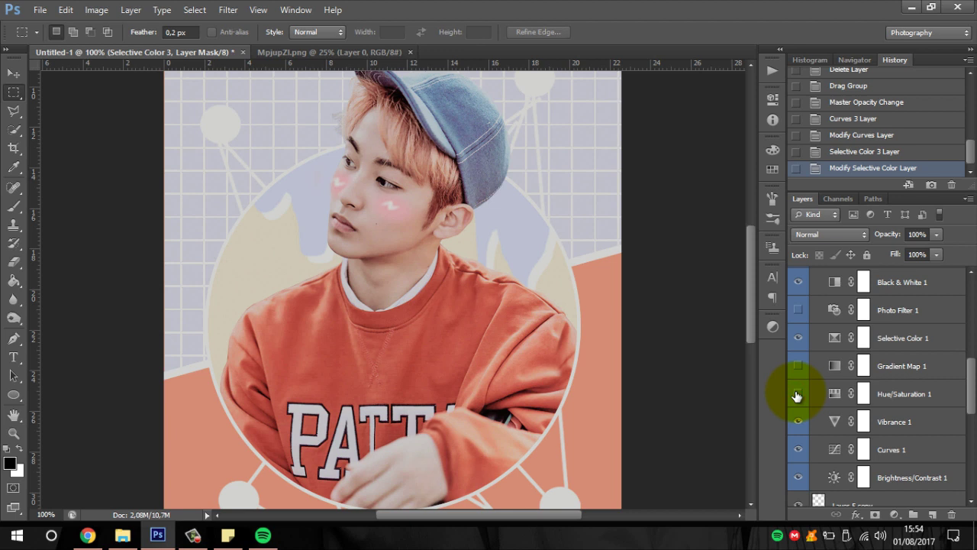
# Raise Hue/Saturation 1 saturation to +10, collapse corneliapastel, and zoom out to 50%
pyautogui.doubleClick(835, 394)
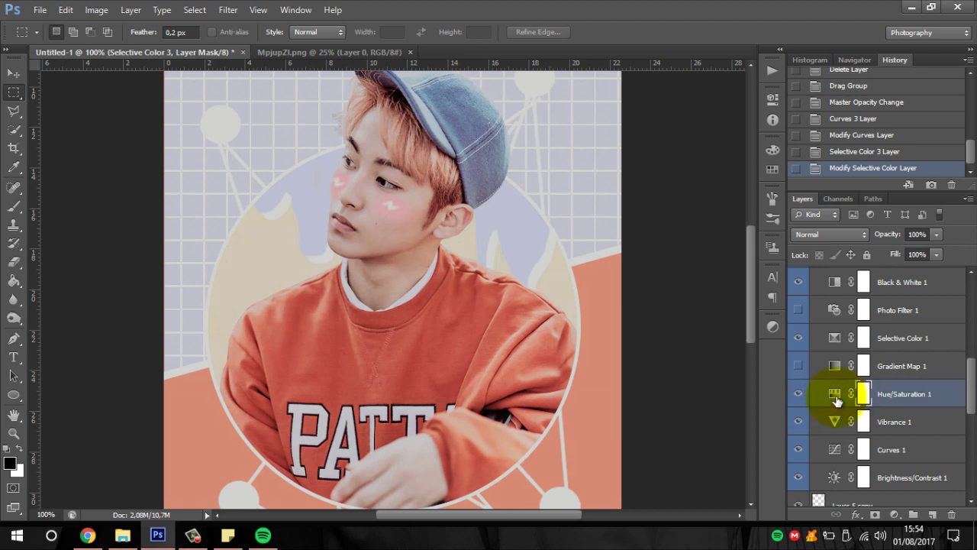
pyautogui.moveTo(672, 217); pyautogui.dragTo(663, 243)
pyautogui.click(732, 91)
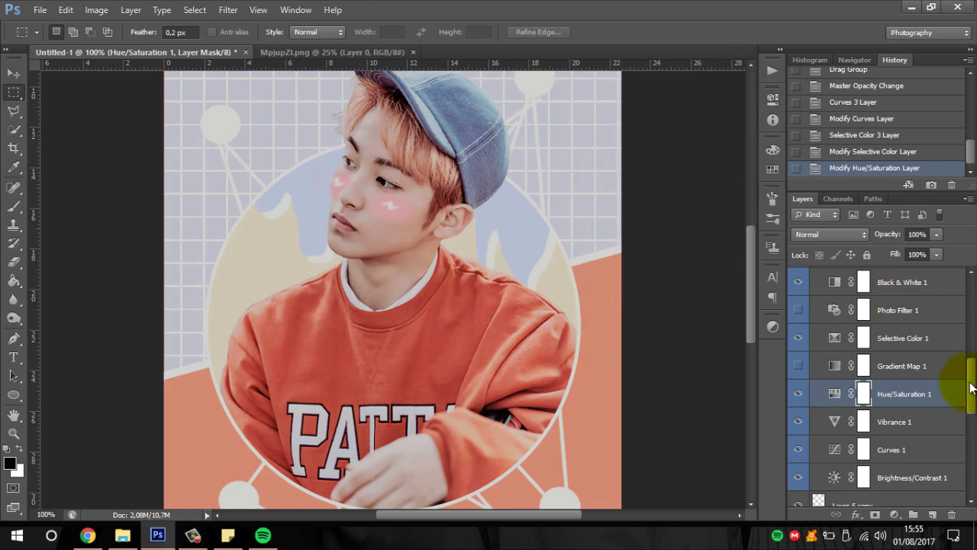
pyautogui.moveTo(972, 385); pyautogui.dragTo(971, 295)
pyautogui.click(814, 331)
pyautogui.hotkey('ctrl', '-')
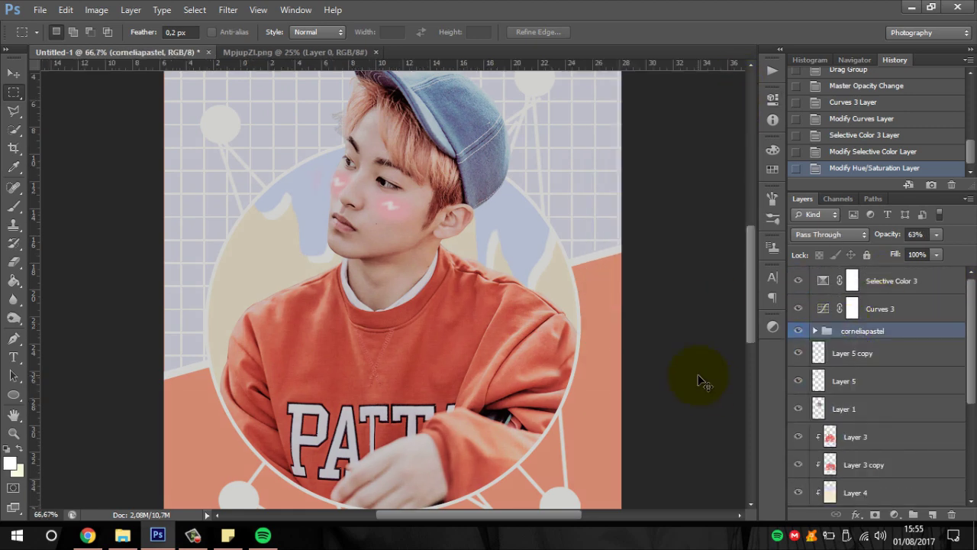
pyautogui.hotkey('ctrl', '-')
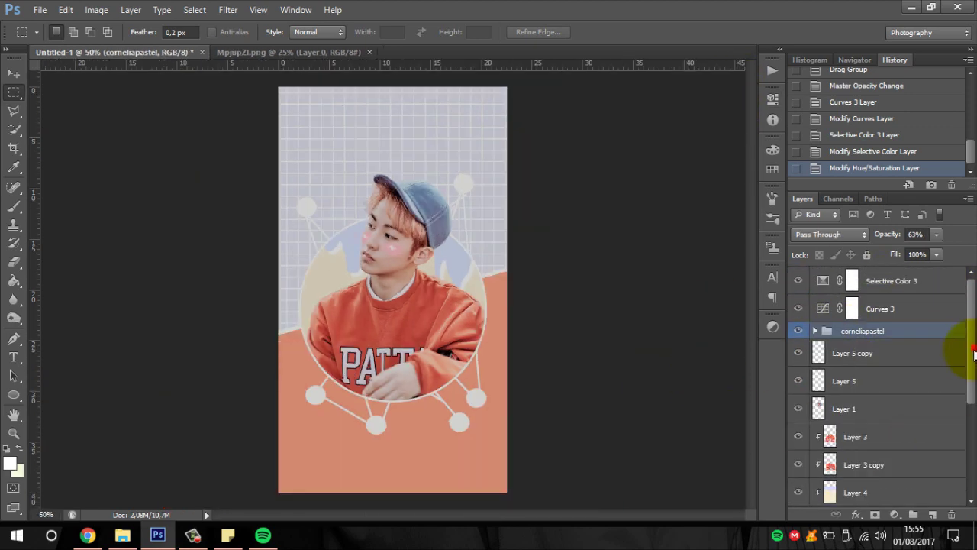
# Duplicate the lavender grid Layer 7
pyautogui.moveTo(971, 345); pyautogui.dragTo(971, 439)
pyautogui.click(855, 436)
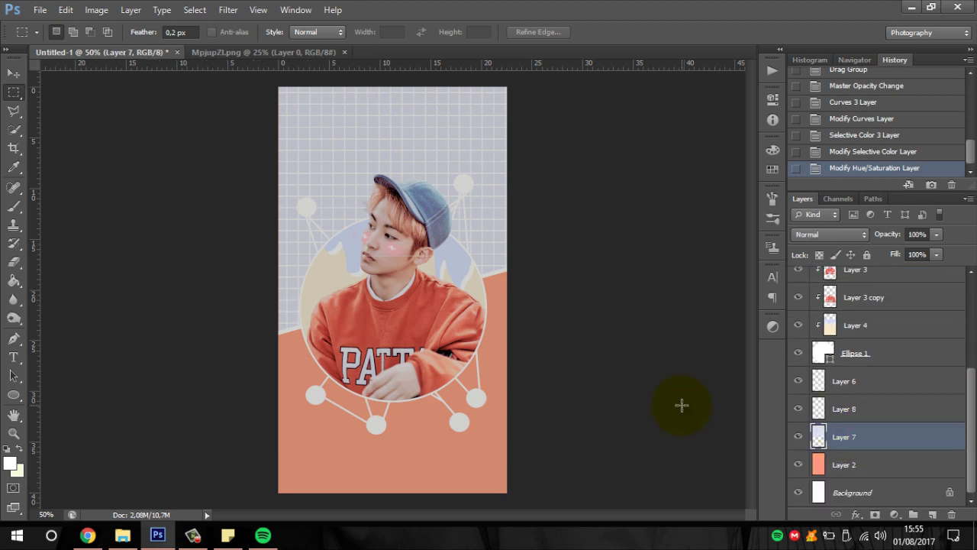
pyautogui.hotkey('ctrl', 'j')
# Move the original grid layer down and rotate it about -15.5° across the lower canvas
pyautogui.click(856, 469)
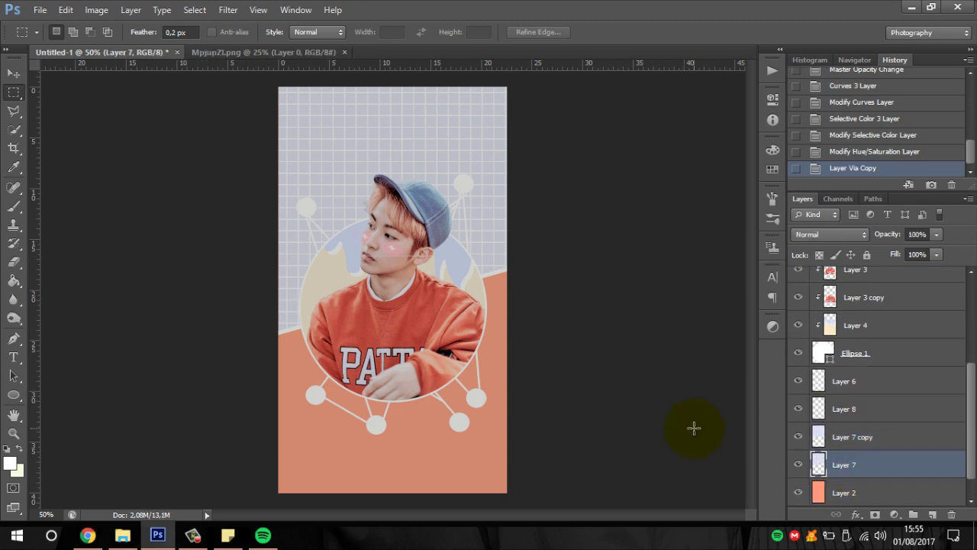
pyautogui.hotkey('ctrl', 't')
pyautogui.moveTo(484, 170); pyautogui.dragTo(481, 386)
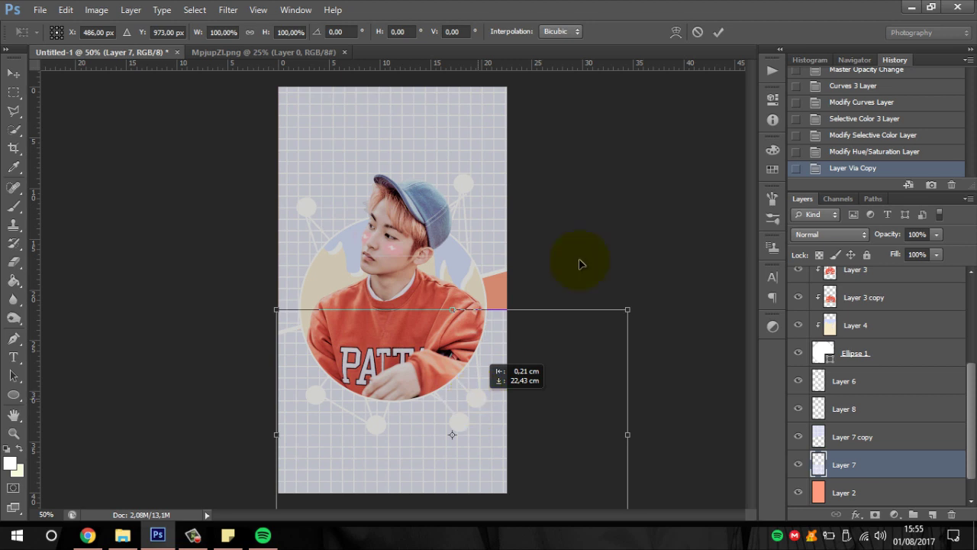
pyautogui.moveTo(580, 266); pyautogui.dragTo(571, 191)
pyautogui.moveTo(478, 422); pyautogui.dragTo(455, 408)
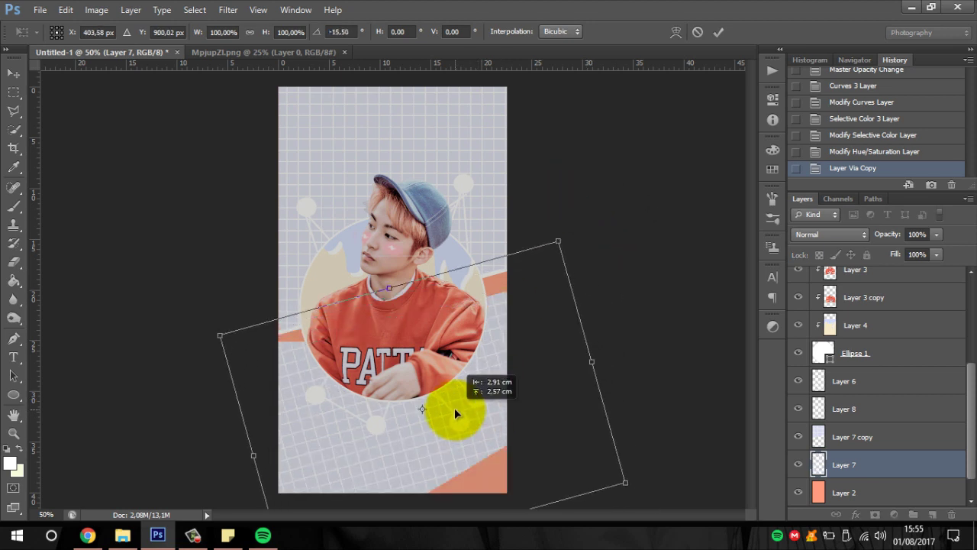
pyautogui.click(718, 32)
# Open grade pra pastel.png and the jonghyun pastel bixo PSD from wallpappers > pastel, ignoring colour profiles
pyautogui.hotkey('ctrl', 'o')
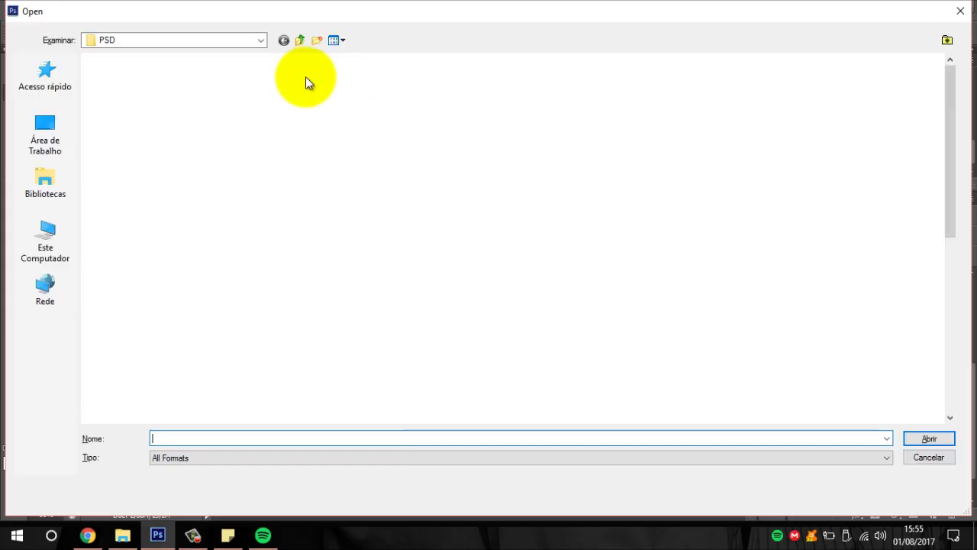
pyautogui.click(300, 40)
pyautogui.doubleClick(267, 199)
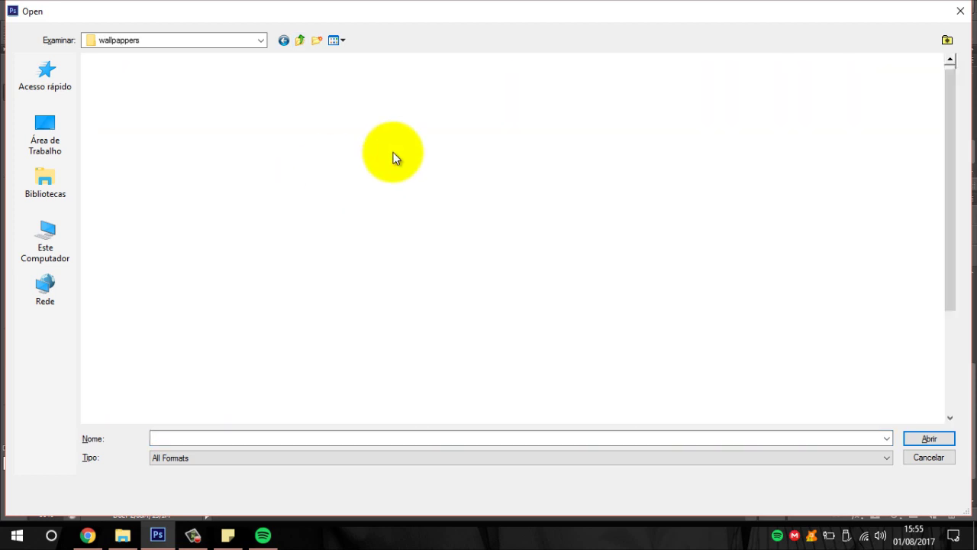
pyautogui.doubleClick(428, 190)
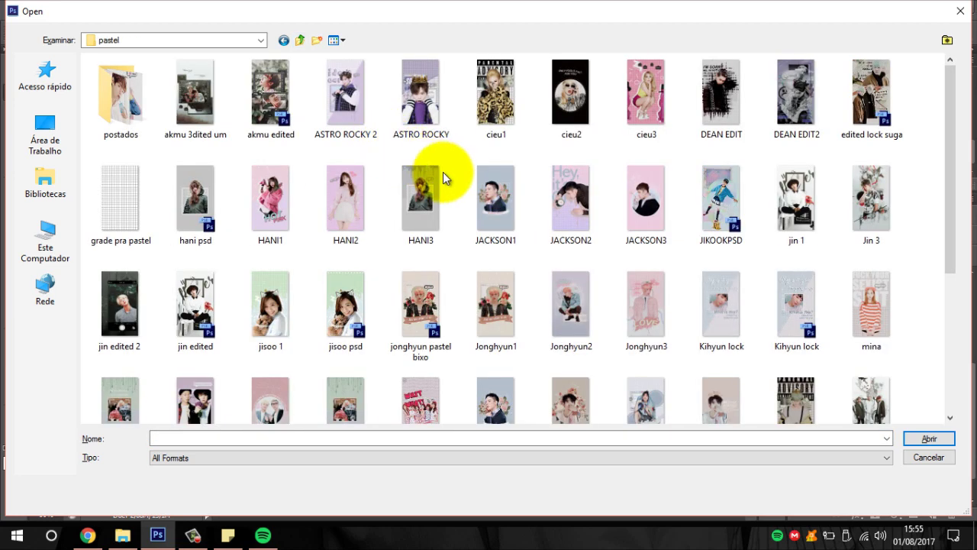
pyautogui.click(107, 197)
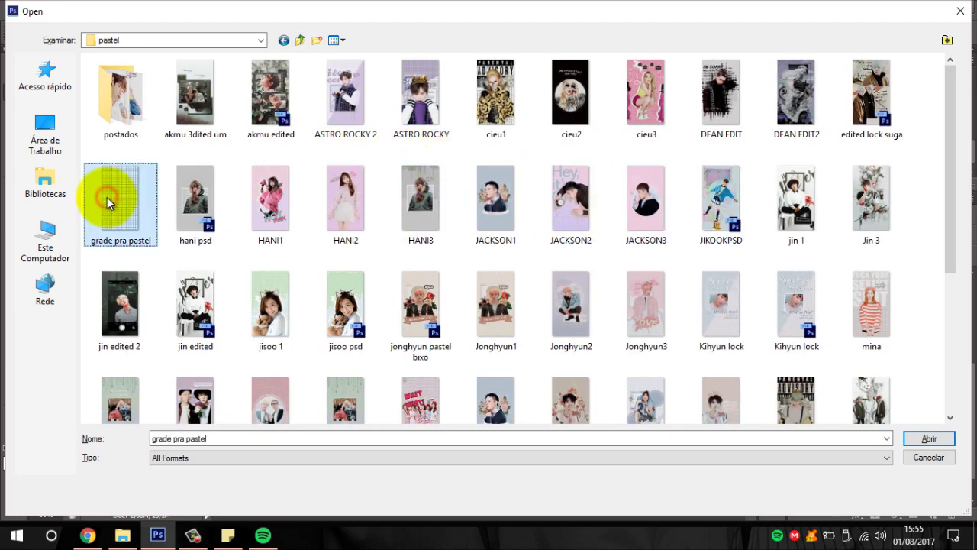
pyautogui.doubleClick(436, 322)
pyautogui.press('Return')
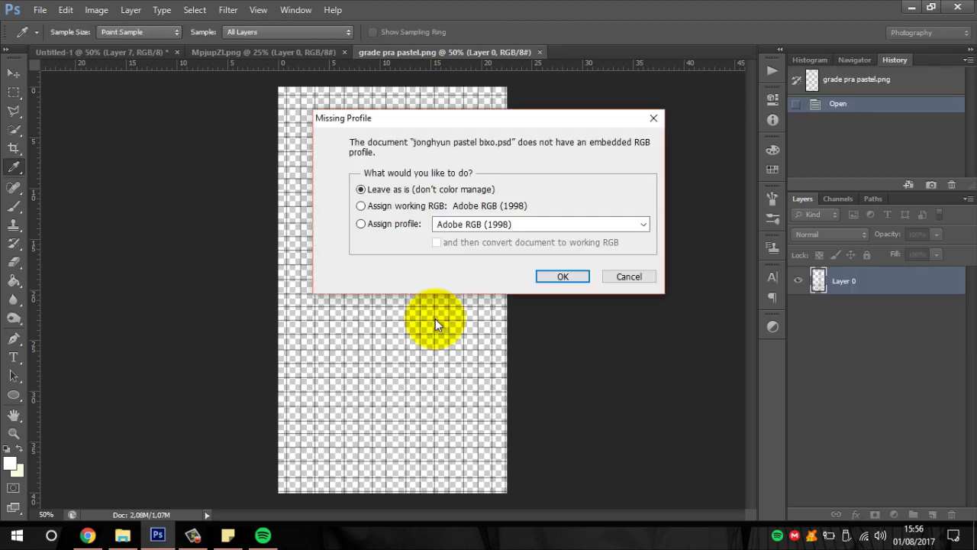
pyautogui.press('Return')
pyautogui.press('m')
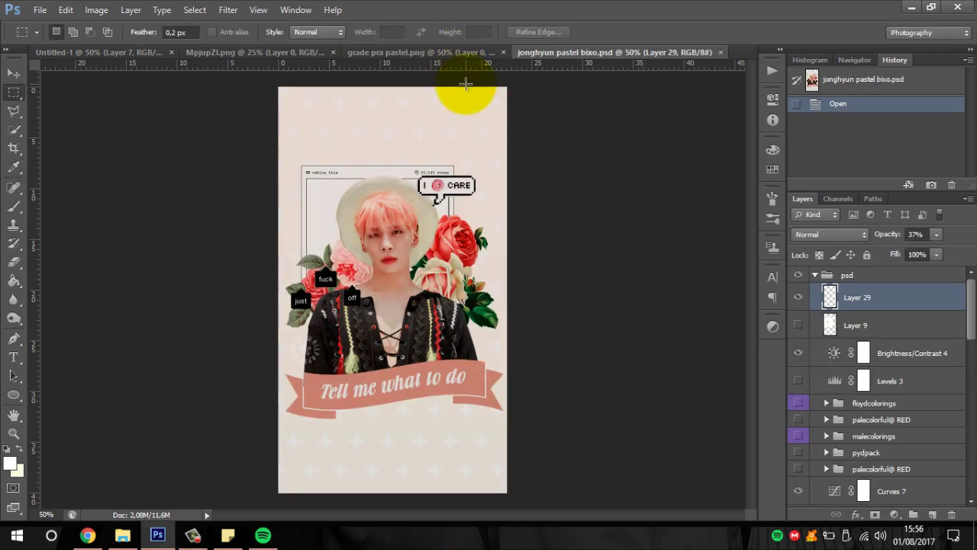
# Float the jonghyun pastel bixo document in its own window beside the wallpaper
pyautogui.moveTo(590, 61); pyautogui.dragTo(553, 77)
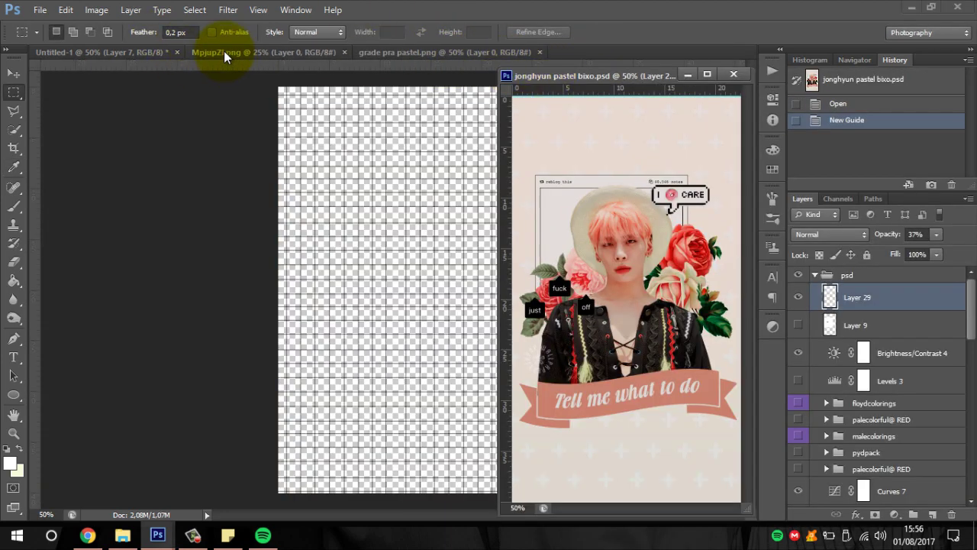
pyautogui.click(224, 50)
pyautogui.click(153, 51)
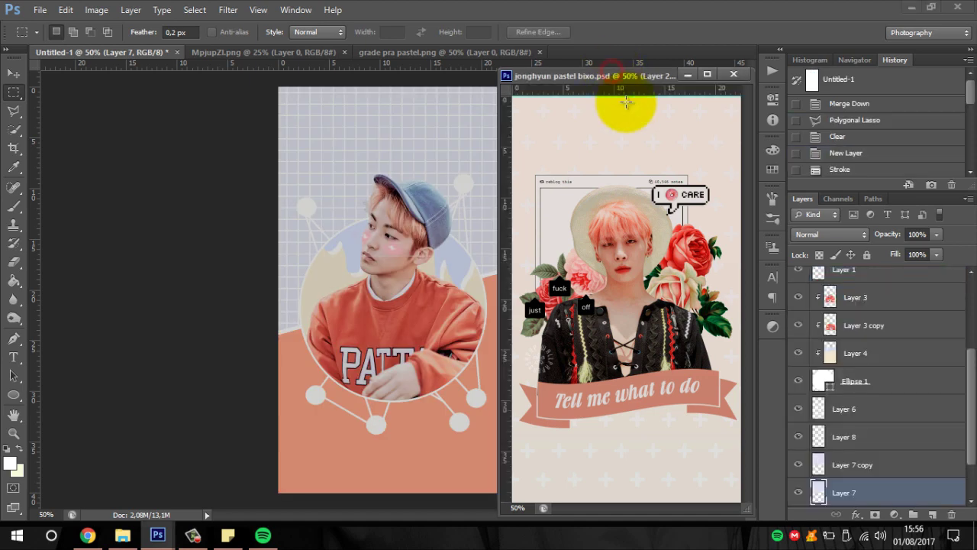
pyautogui.click(626, 101)
# Select Curves 7, the cliffhanger coloring group and Layer 29, and drag them into the wallpaper
pyautogui.scroll(-2, 966, 305)
pyautogui.scroll(-2, 954, 317)
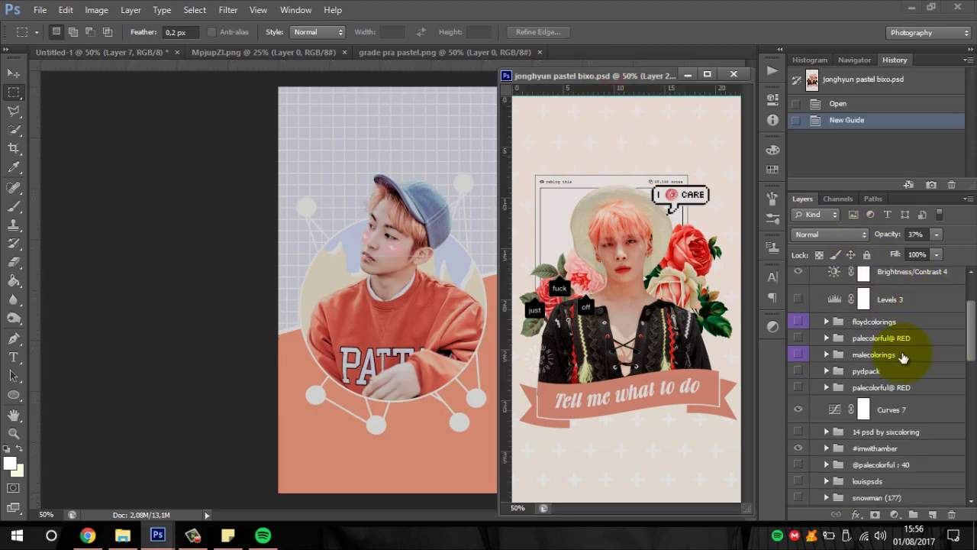
pyautogui.moveTo(972, 318); pyautogui.dragTo(968, 329)
pyautogui.click(907, 372)
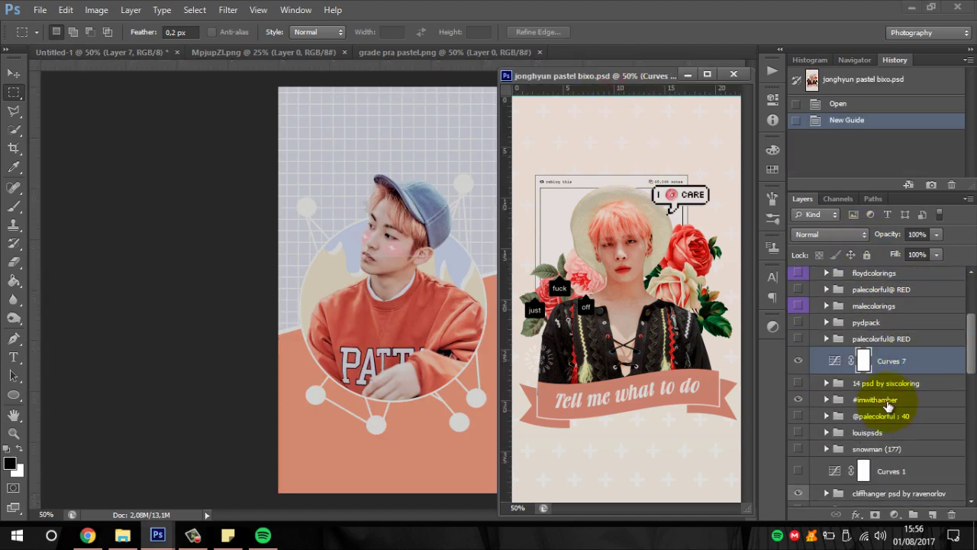
pyautogui.scroll(-1, 971, 338)
pyautogui.scroll(-1, 970, 338)
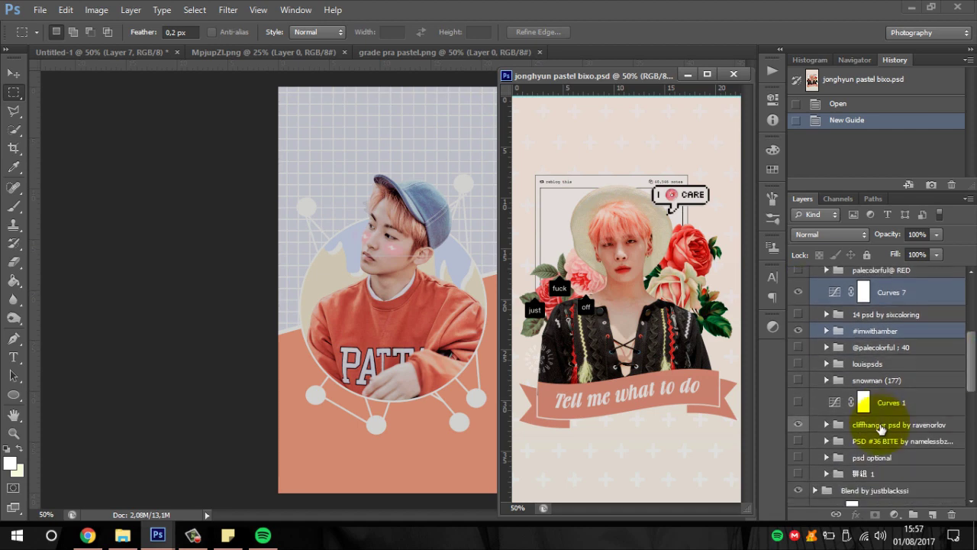
pyautogui.keyDown('ctrl'); pyautogui.click(879, 425); pyautogui.keyUp('ctrl')
pyautogui.moveTo(970, 374); pyautogui.dragTo(970, 306)
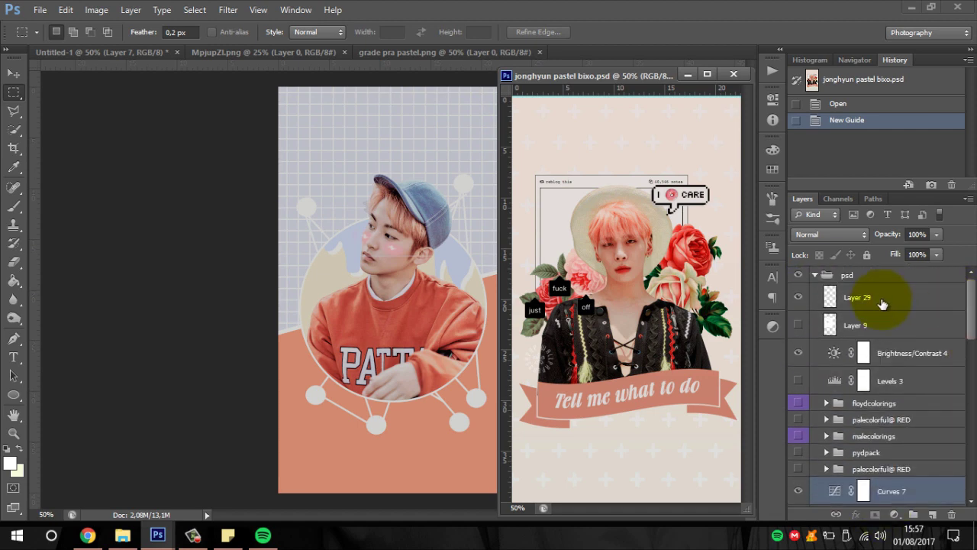
pyautogui.keyDown('ctrl'); pyautogui.click(840, 297); pyautogui.keyUp('ctrl')
pyautogui.moveTo(832, 296); pyautogui.dragTo(283, 169)
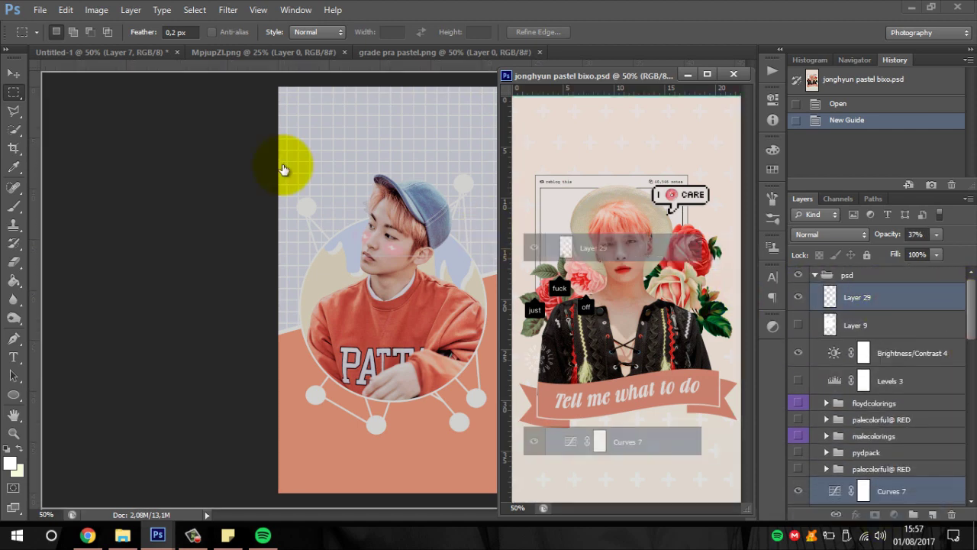
# Stack the imported Layer 9 and Curves 7 on top and hide the corneliapastel coloring
pyautogui.click(688, 74)
pyautogui.scroll(-2, 970, 443)
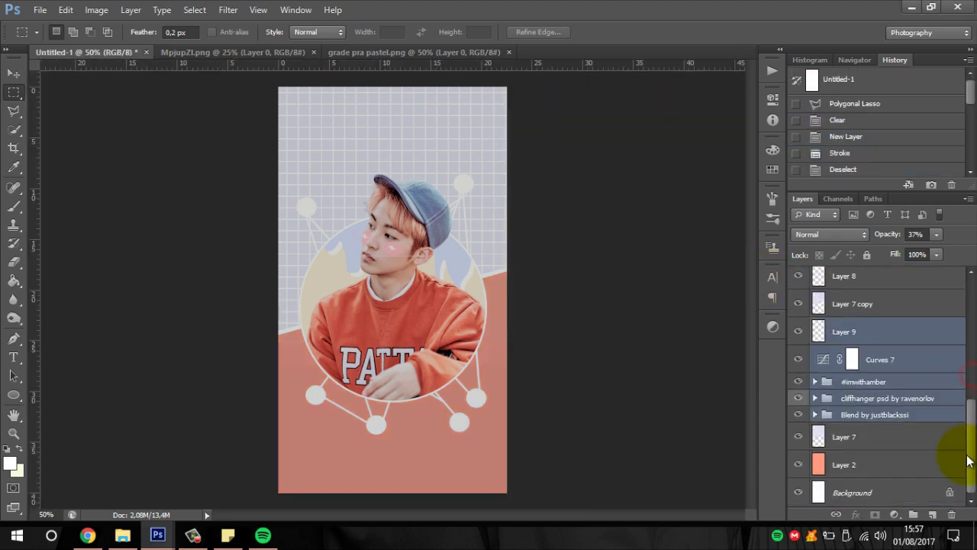
pyautogui.moveTo(895, 332)
pyautogui.mouseDown()
pyautogui.moveTo(892, 257)
pyautogui.moveTo(892, 271)
pyautogui.mouseUp()
pyautogui.click(798, 437)
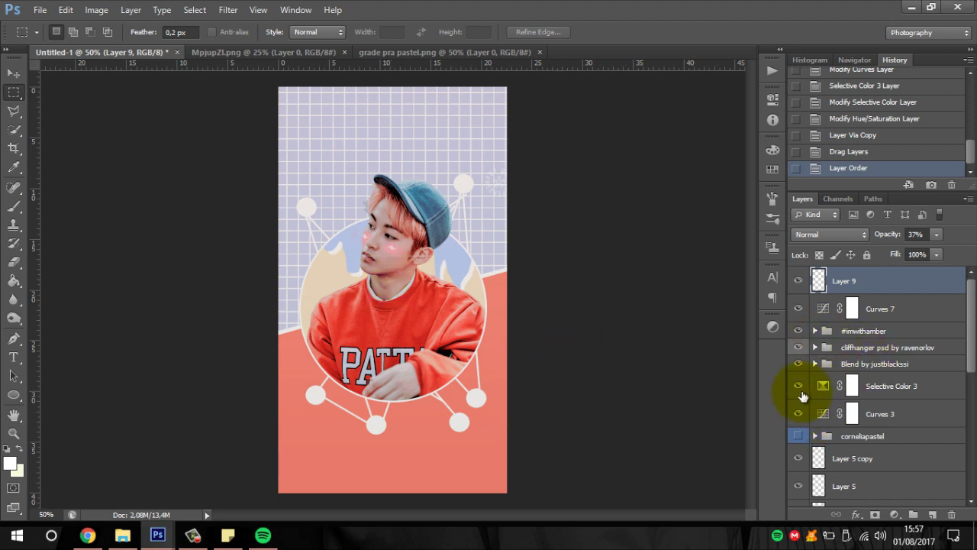
# Set Curves 7 to 50% opacity and select all of the grade pra pastel image
pyautogui.click(799, 308)
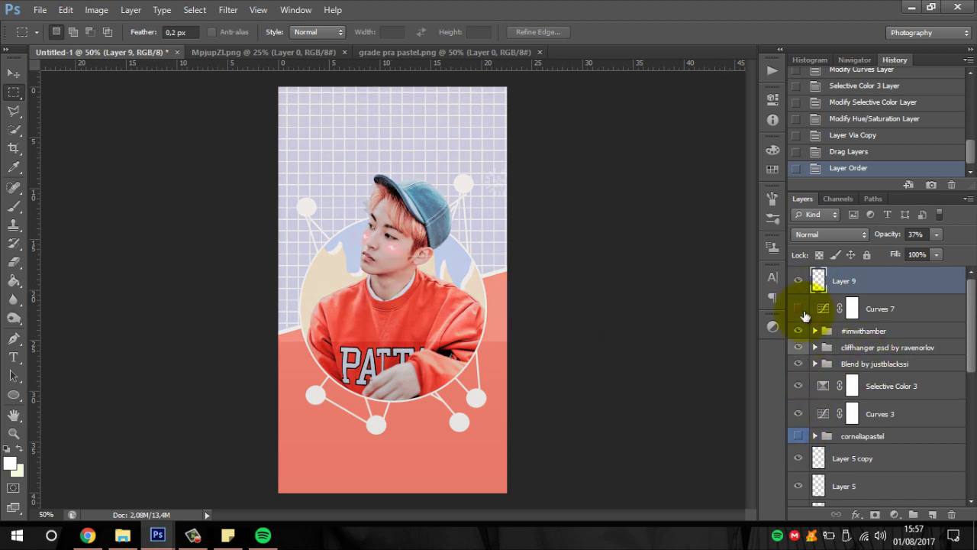
pyautogui.click(899, 313)
pyautogui.click(937, 235)
pyautogui.moveTo(937, 244); pyautogui.dragTo(902, 259)
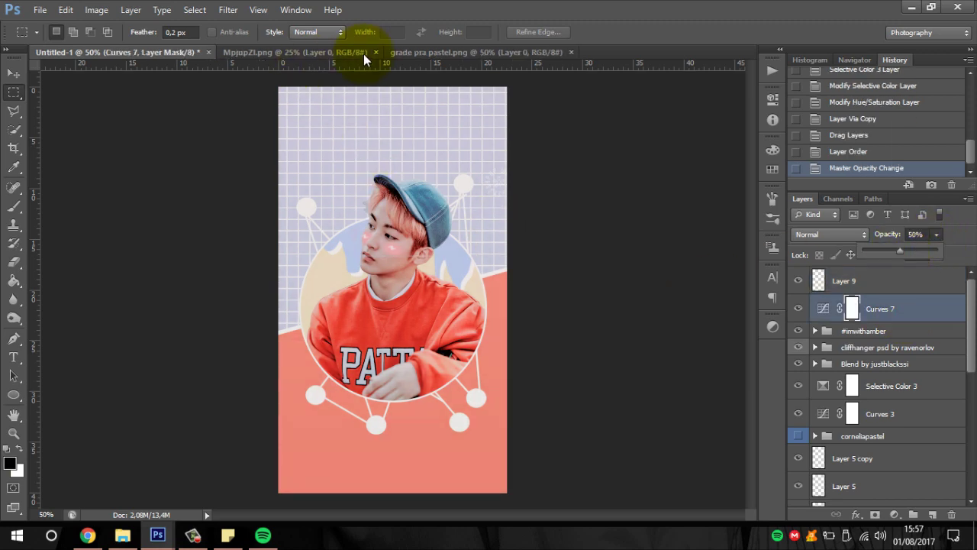
pyautogui.click(428, 52)
pyautogui.hotkey('ctrl', 'a')
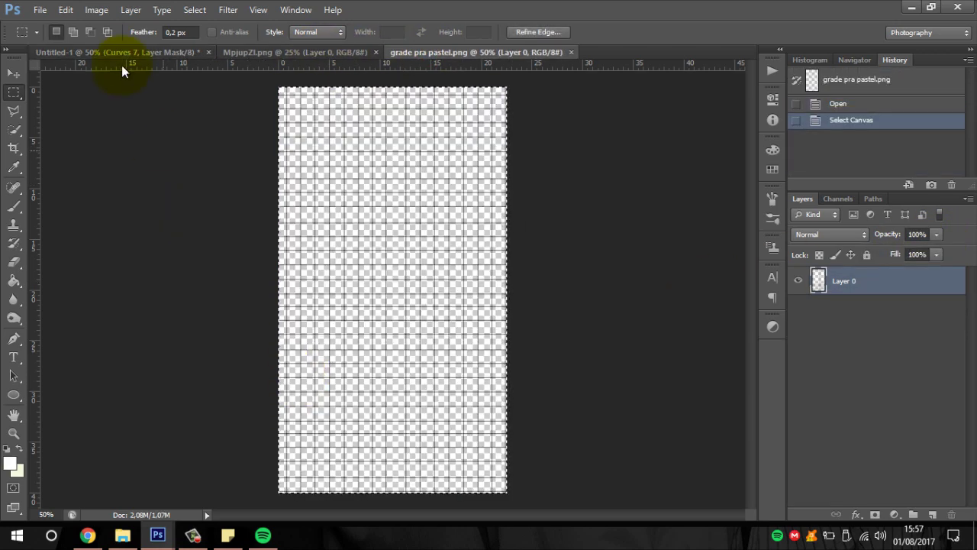
# Paste the grid above peach Layer 2, blended in Overlay at 18% opacity
pyautogui.click(117, 51)
pyautogui.scroll(-3, 969, 454)
pyautogui.click(856, 463)
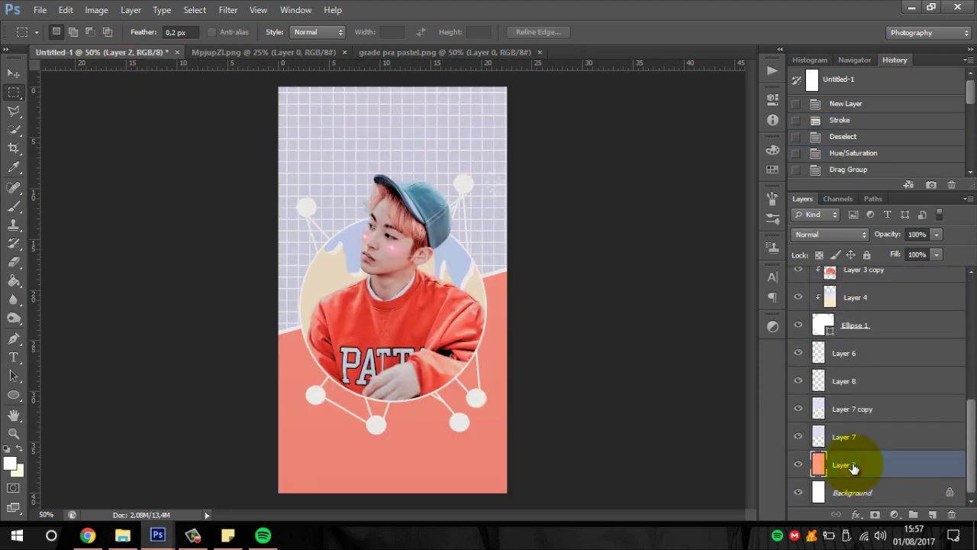
pyautogui.hotkey('ctrl', 'v')
pyautogui.click(824, 233)
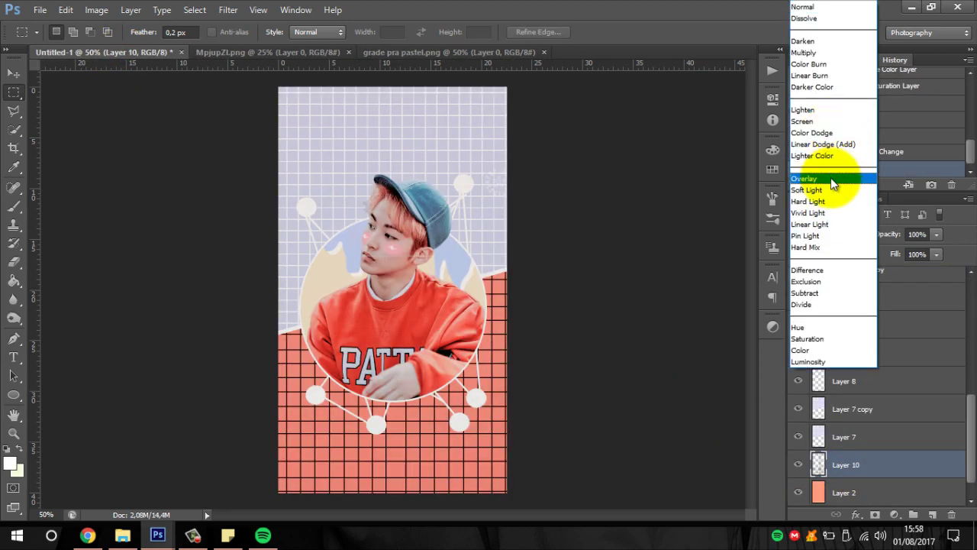
pyautogui.click(833, 176)
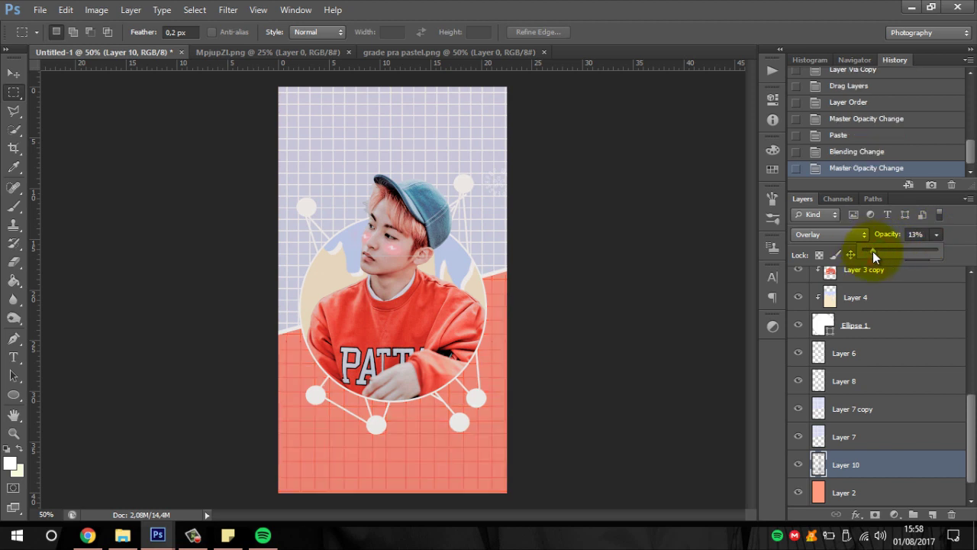
pyautogui.moveTo(877, 256); pyautogui.dragTo(881, 250)
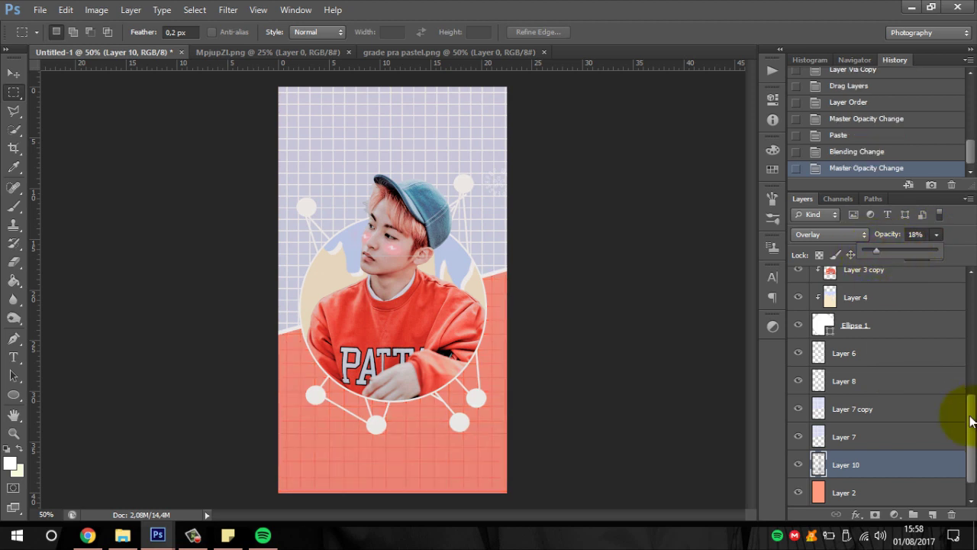
# Move the small Layer 9 graphic down beside the circle
pyautogui.moveTo(971, 412); pyautogui.dragTo(971, 283)
pyautogui.click(844, 288)
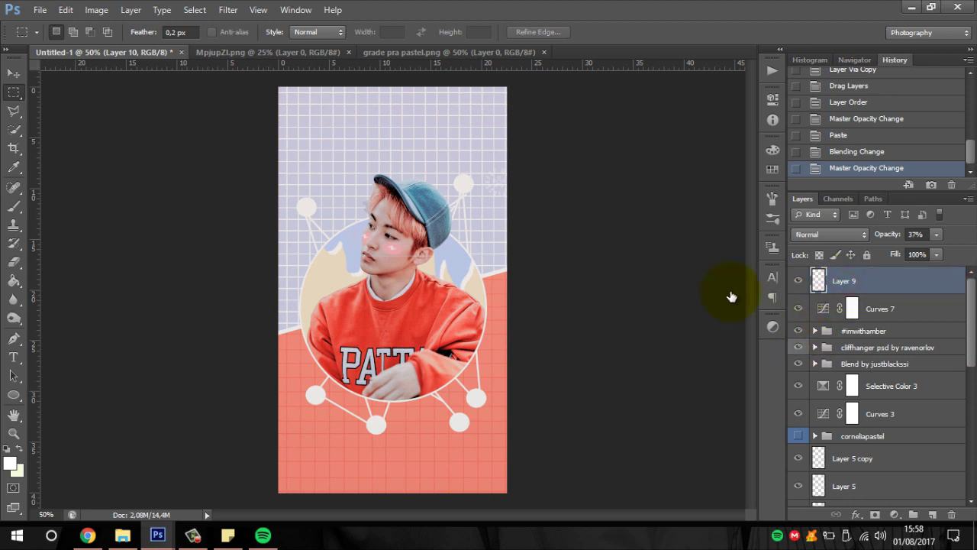
pyautogui.hotkey('ctrl', 't')
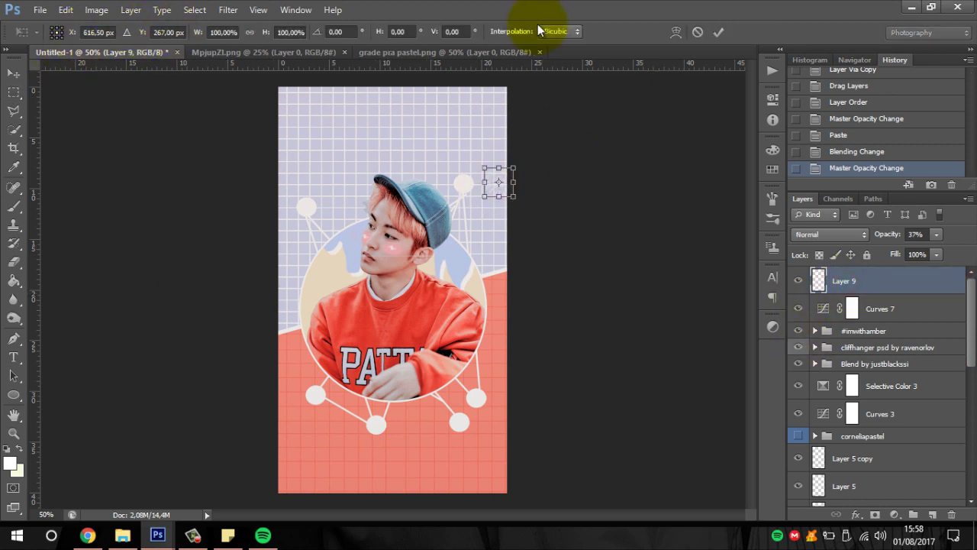
pyautogui.press('Return')
pyautogui.press('v')
pyautogui.moveTo(442, 245)
pyautogui.mouseDown()
pyautogui.moveTo(478, 305)
pyautogui.moveTo(663, 334)
pyautogui.mouseUp()
# In the Open dialog, browse up from the wallpapers folder into PACKS > PNGS
pyautogui.hotkey('ctrl', 'o')
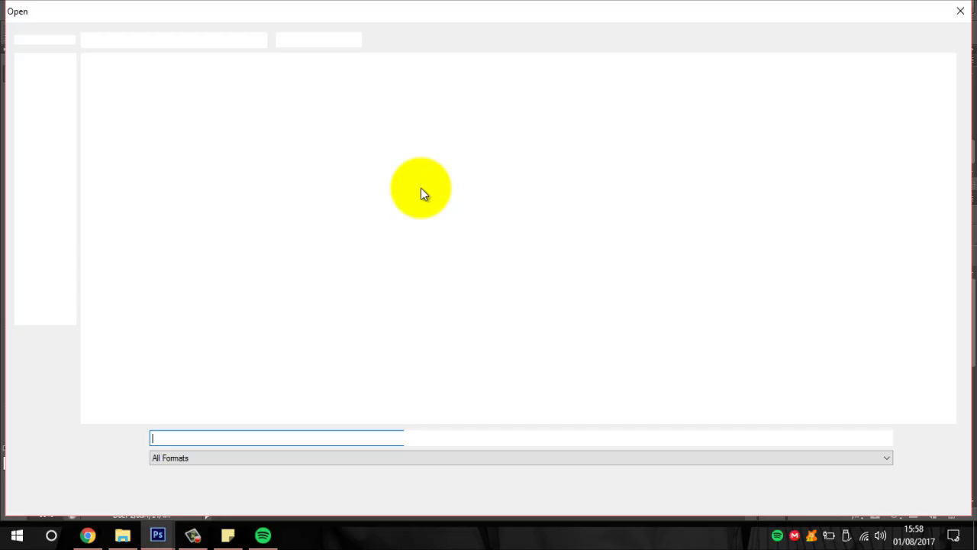
pyautogui.click(298, 40)
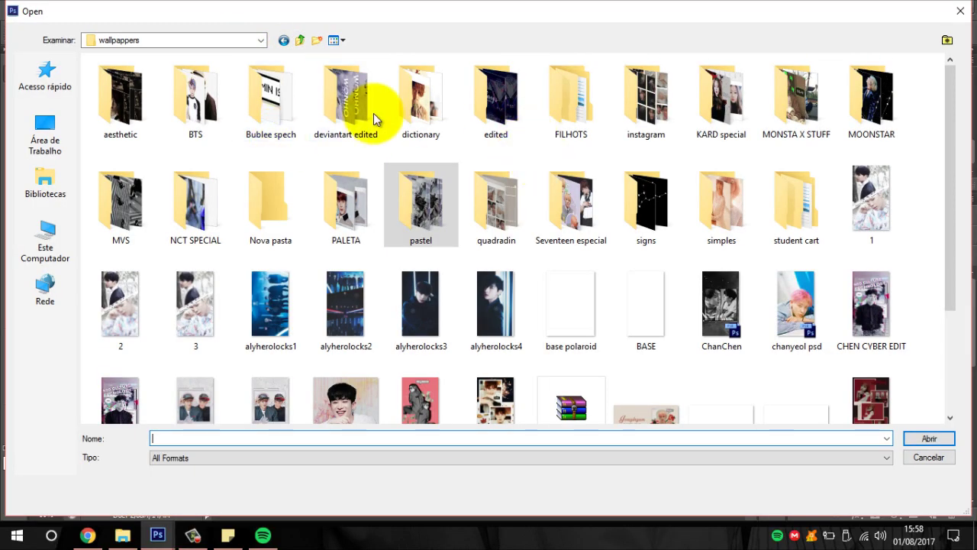
pyautogui.click(298, 40)
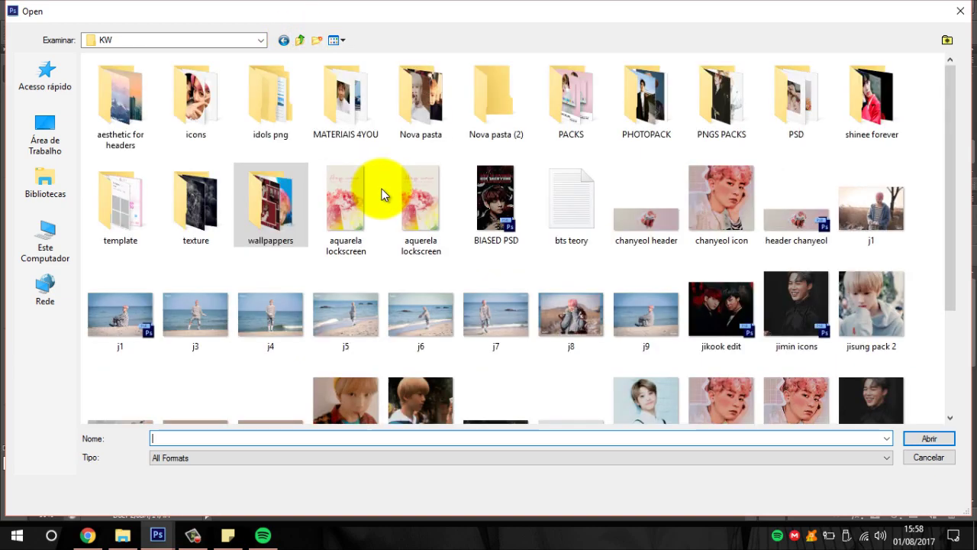
pyautogui.doubleClick(566, 107)
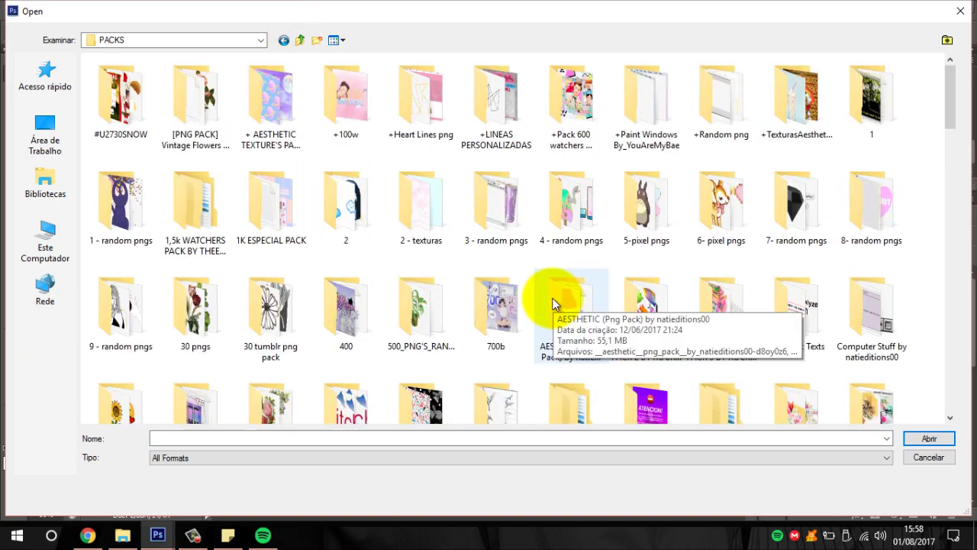
pyautogui.moveTo(952, 93)
pyautogui.mouseDown()
pyautogui.moveTo(954, 157)
pyautogui.moveTo(944, 161)
pyautogui.mouseUp()
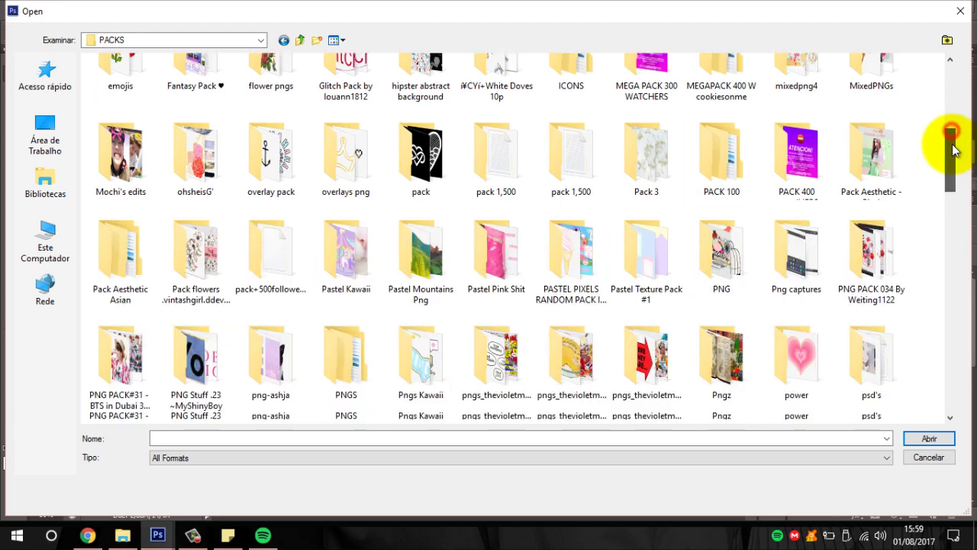
pyautogui.click(204, 541)
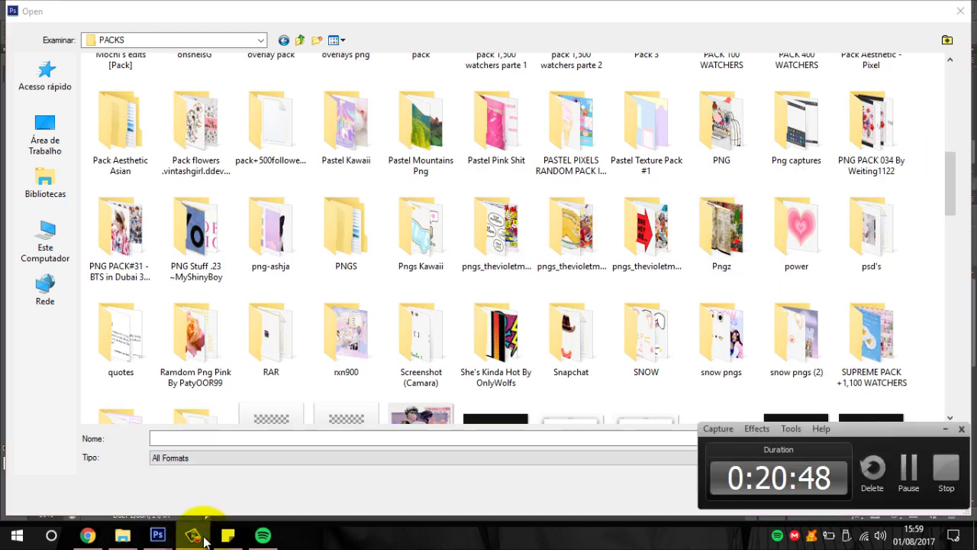
pyautogui.doubleClick(346, 249)
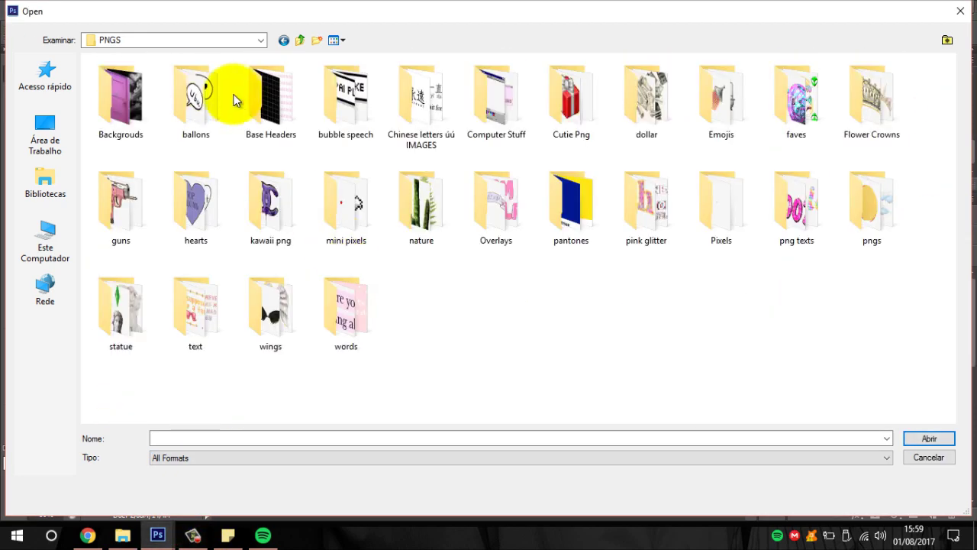
# Open the ME > YOU bubble 'large (92).png' from the bubble speech folder
pyautogui.doubleClick(211, 99)
pyautogui.click(283, 40)
pyautogui.doubleClick(356, 101)
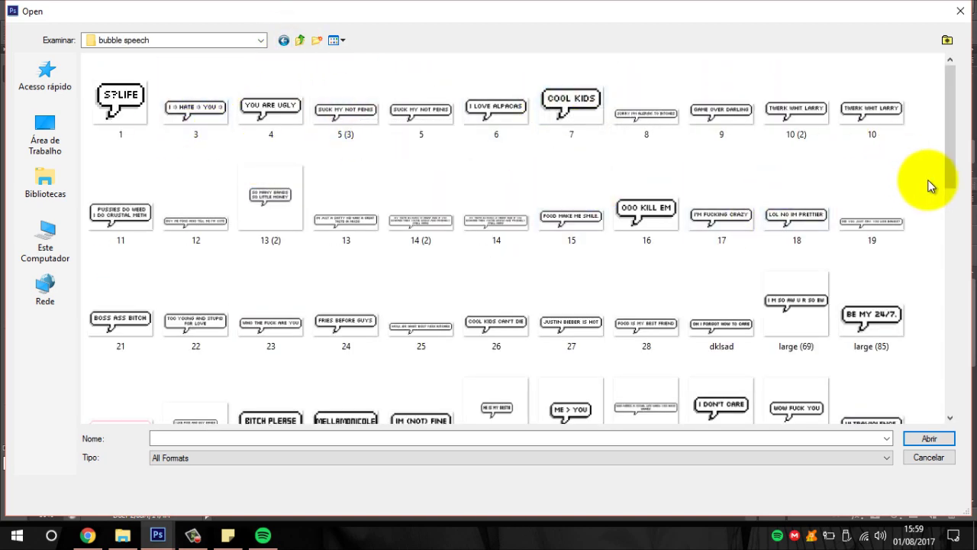
pyautogui.scroll(-1, 953, 163)
pyautogui.click(593, 346)
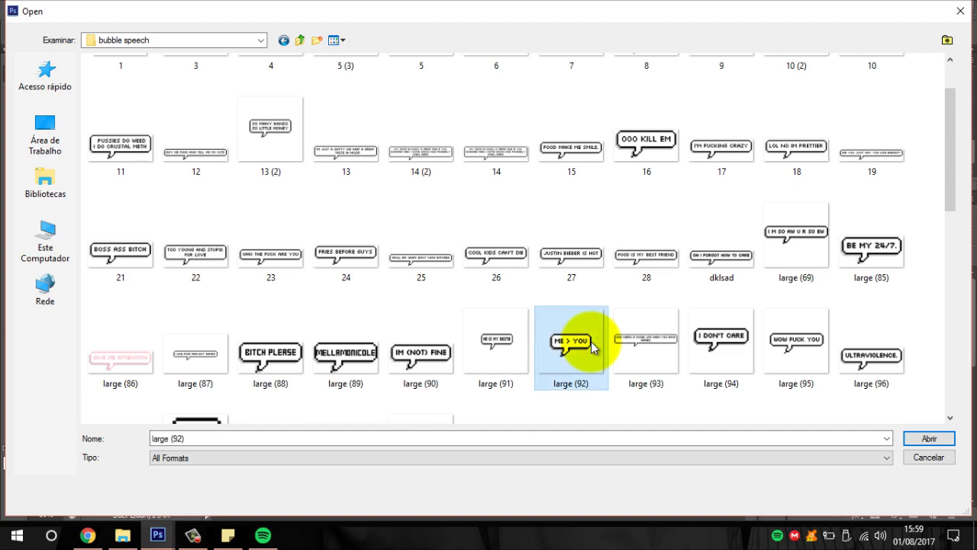
pyautogui.doubleClick(601, 351)
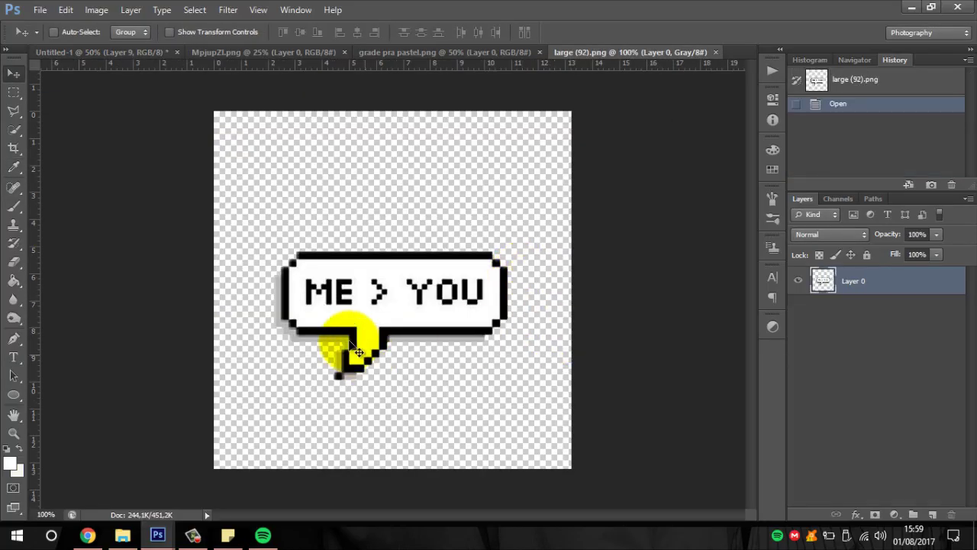
# Marquee the bubble's tail and flip it horizontally with Free Transform
pyautogui.click(13, 94)
pyautogui.moveTo(336, 328); pyautogui.dragTo(447, 386)
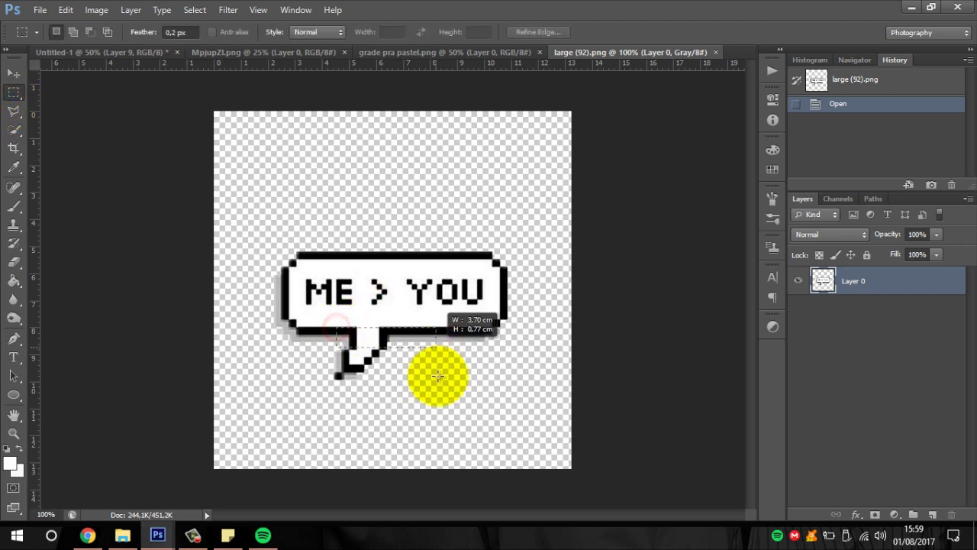
pyautogui.rightClick(400, 360)
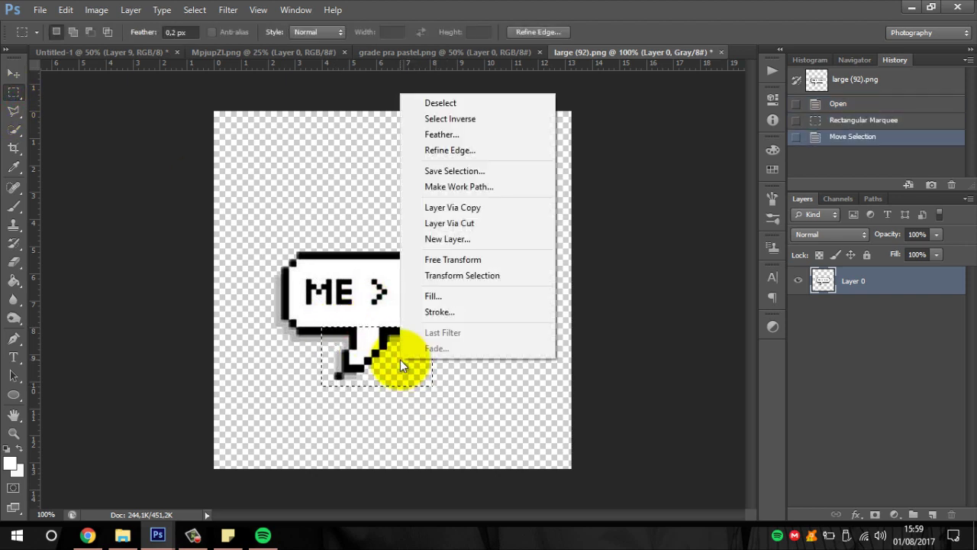
pyautogui.click(370, 359)
pyautogui.hotkey('ctrl', 't')
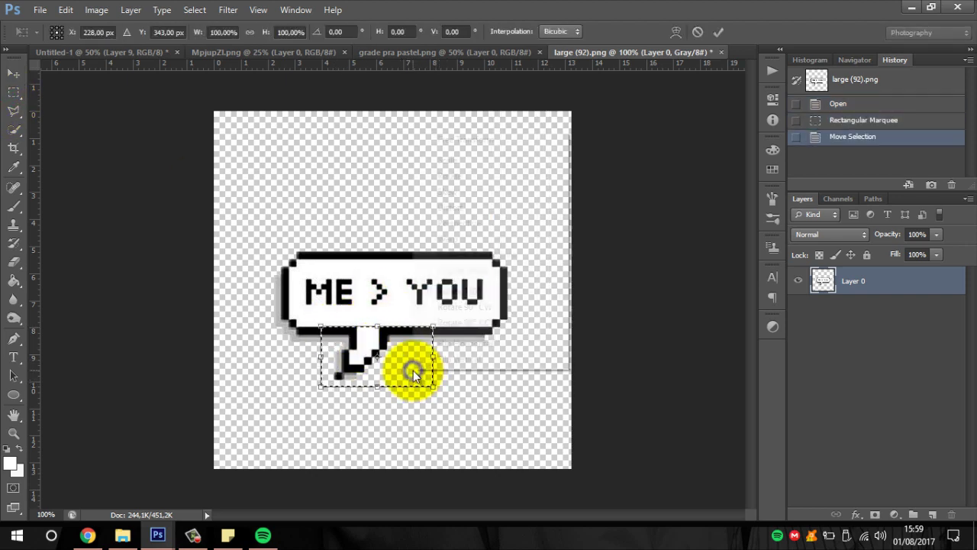
pyautogui.rightClick(416, 370)
pyautogui.click(469, 347)
pyautogui.click(718, 33)
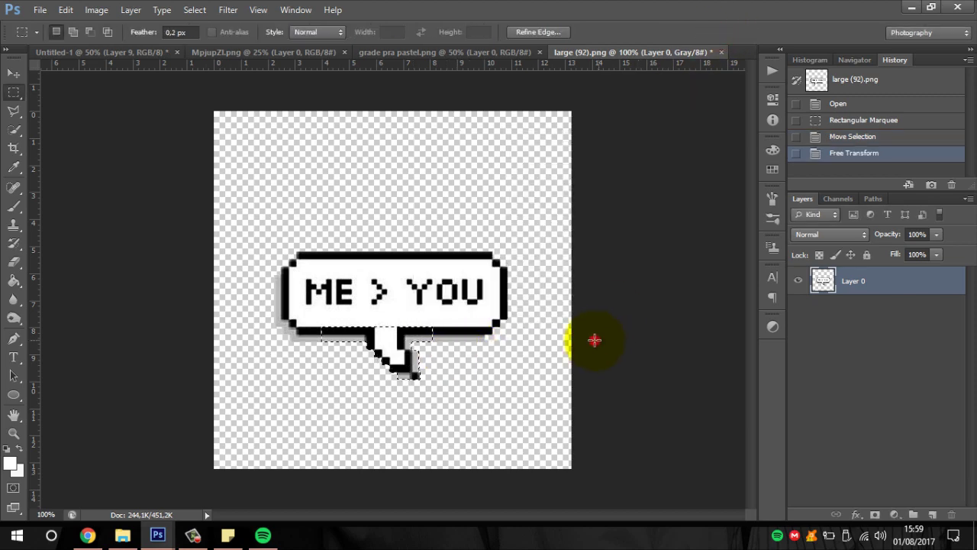
pyautogui.click(594, 340)
# Zoom in on the outline and Paint Bucket the first border gap black
pyautogui.hotkey('ctrl', '+')
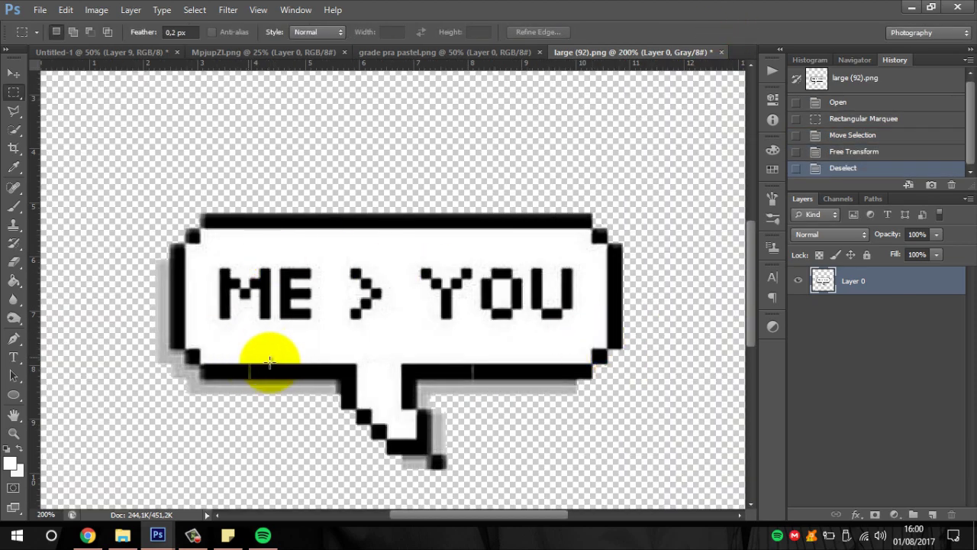
pyautogui.hotkey('ctrl', '+')
pyautogui.moveTo(175, 404); pyautogui.dragTo(201, 415)
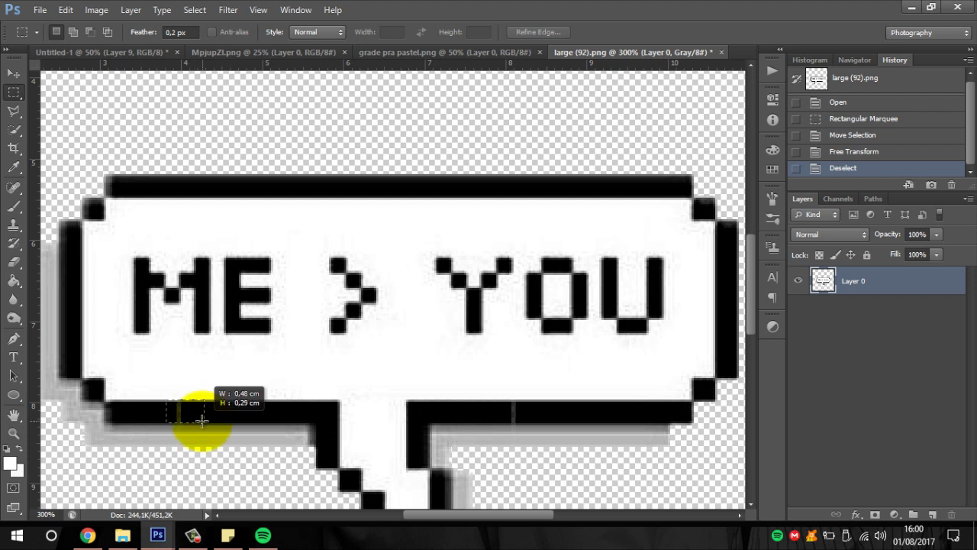
pyautogui.click(194, 419)
pyautogui.hotkey('ctrl', '+')
pyautogui.moveTo(151, 441)
pyautogui.mouseDown()
pyautogui.moveTo(89, 466)
pyautogui.moveTo(132, 441)
pyautogui.mouseUp()
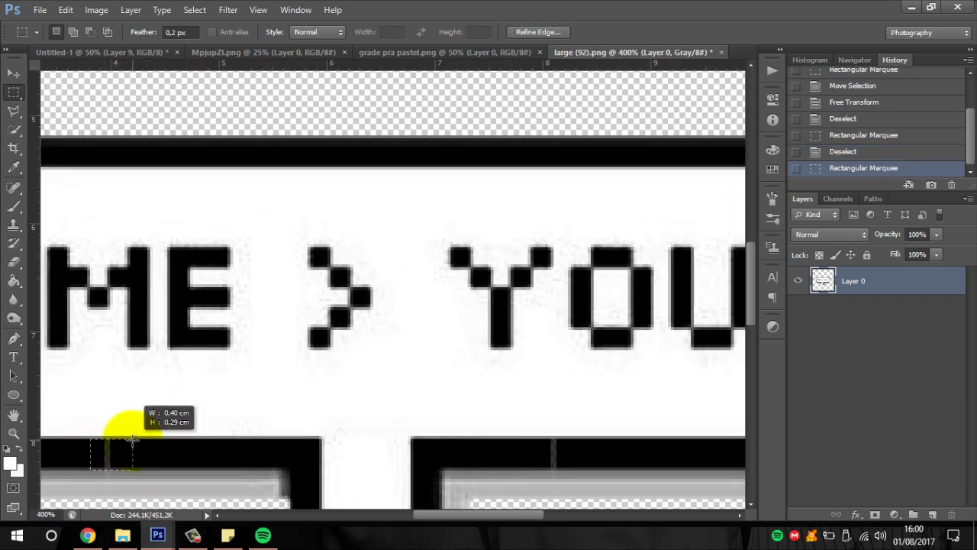
pyautogui.click(146, 465)
pyautogui.hotkey('ctrl', '+')
pyautogui.moveTo(754, 265); pyautogui.dragTo(753, 316)
pyautogui.moveTo(463, 516); pyautogui.dragTo(439, 516)
pyautogui.moveTo(167, 264); pyautogui.dragTo(211, 296)
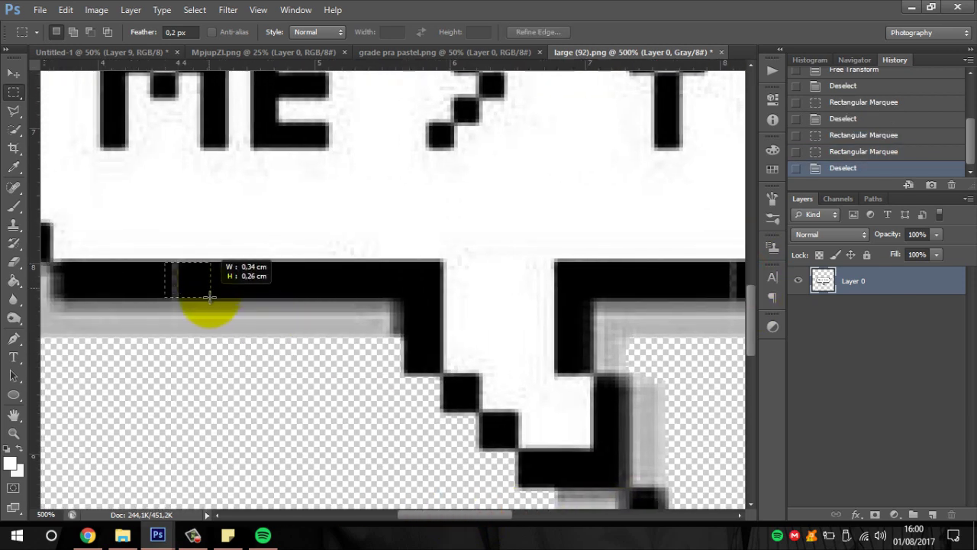
pyautogui.click(14, 167)
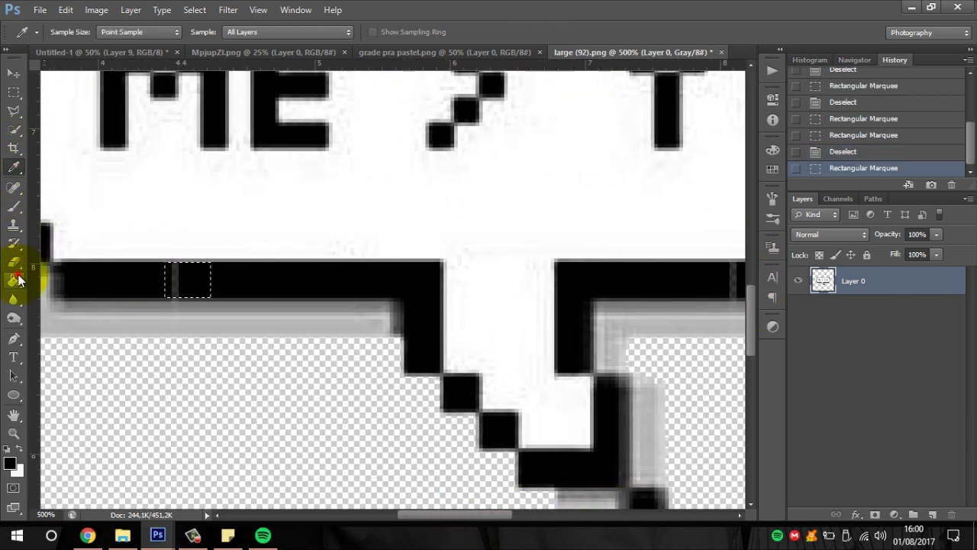
pyautogui.click(14, 280)
pyautogui.click(169, 279)
# Select the second outline gap and fill it black with the Paint Bucket
pyautogui.click(20, 97)
pyautogui.click(670, 246)
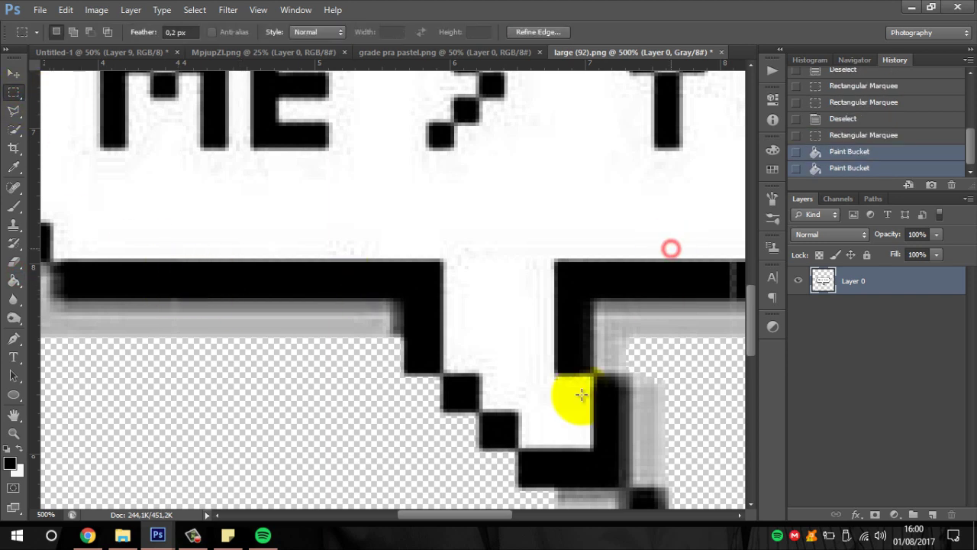
pyautogui.moveTo(461, 511); pyautogui.dragTo(497, 511)
pyautogui.moveTo(501, 264)
pyautogui.mouseDown()
pyautogui.moveTo(558, 279)
pyautogui.moveTo(561, 291)
pyautogui.mouseUp()
pyautogui.click(81, 272)
pyautogui.click(863, 151)
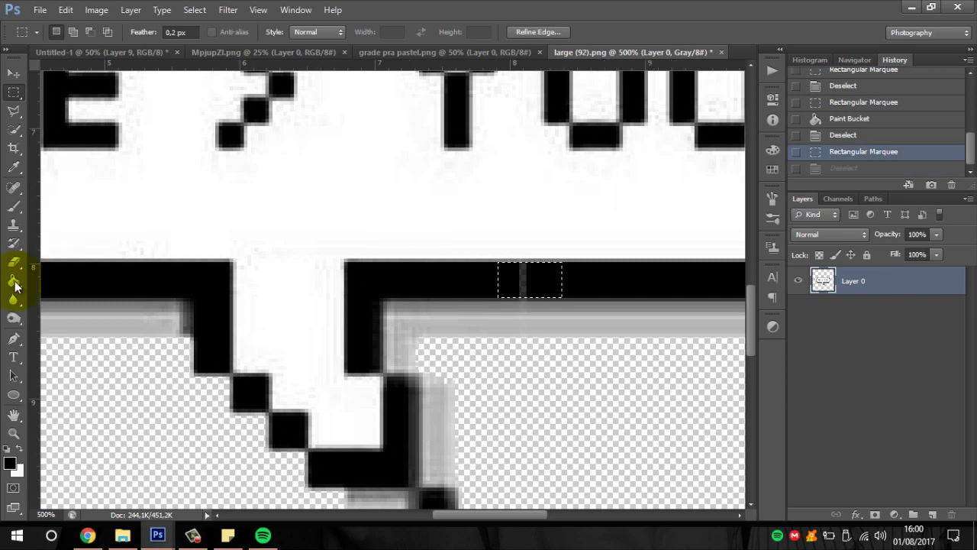
pyautogui.click(14, 281)
pyautogui.click(534, 289)
# Zoom back out to the whole bubble and select the entire canvas
pyautogui.hotkey('ctrl', '-')
pyautogui.hotkey('ctrl', '-')
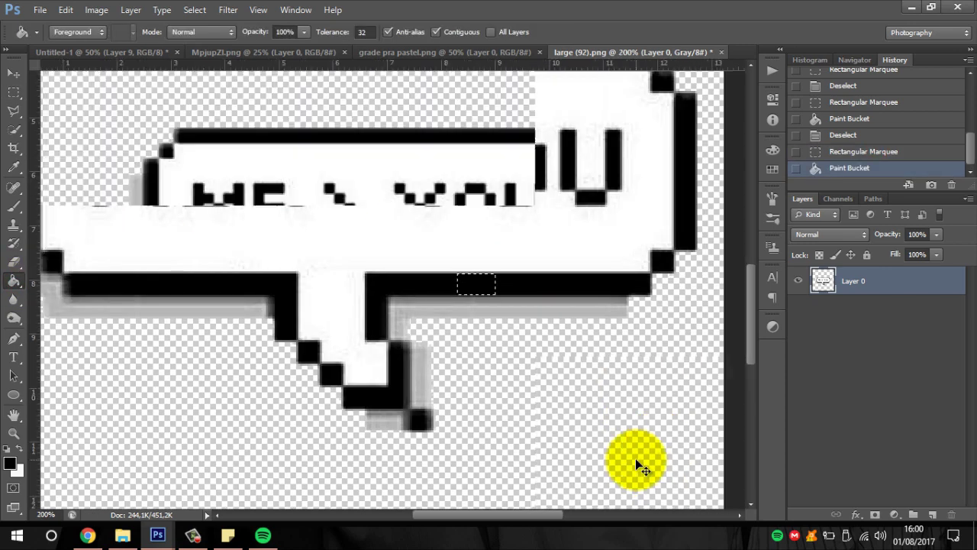
pyautogui.hotkey('ctrl', '-')
pyautogui.hotkey('ctrl', '-')
pyautogui.press('m')
pyautogui.click(227, 235)
pyautogui.hotkey('ctrl', 'a')
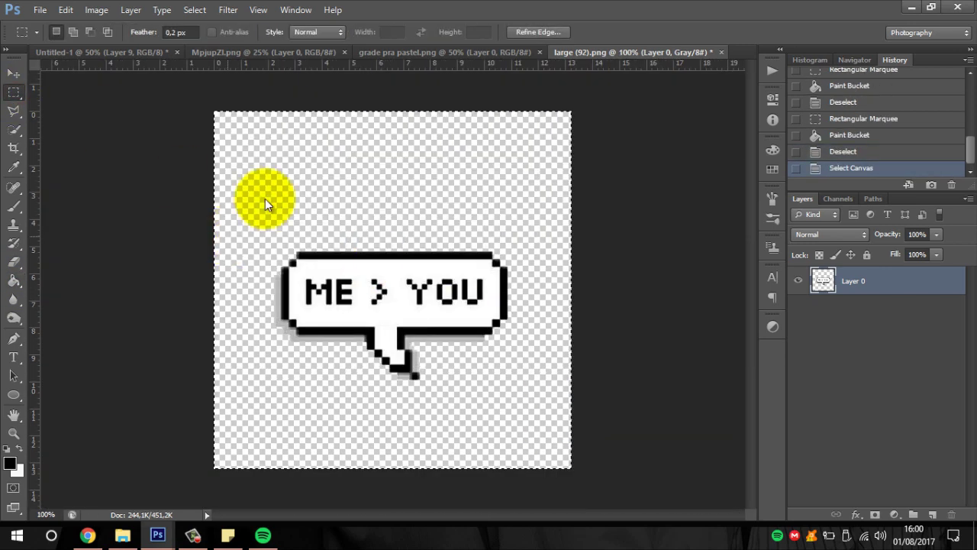
# Paste the bubble into Untitled-1, scaled to about 47% beside the boy's cap
pyautogui.click(109, 48)
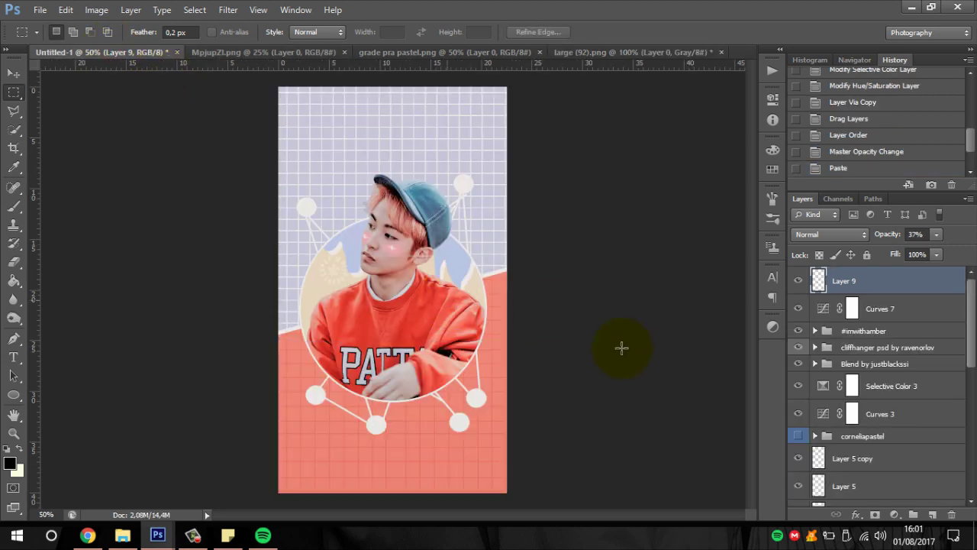
pyautogui.hotkey('ctrl', 'v')
pyautogui.hotkey('ctrl', 't')
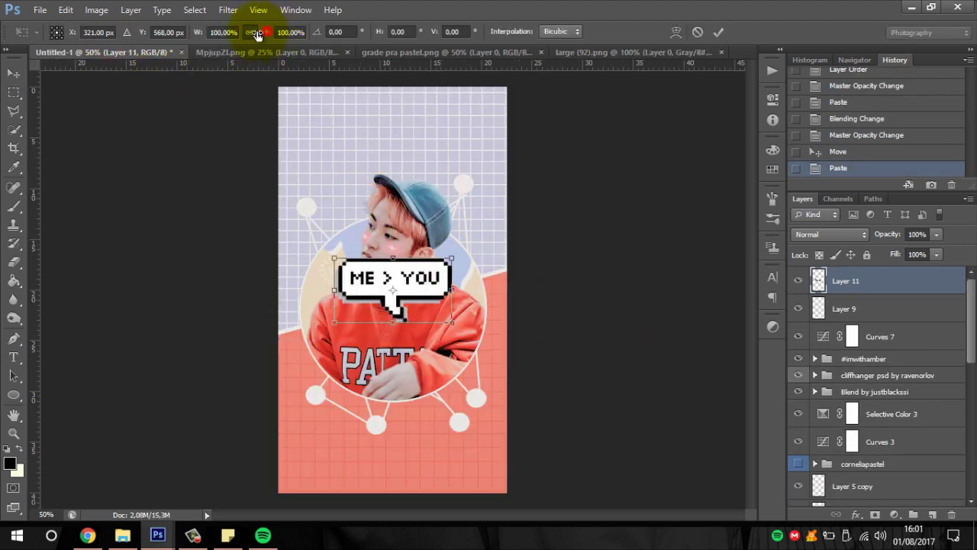
pyautogui.moveTo(236, 32); pyautogui.dragTo(223, 32)
pyautogui.moveTo(412, 281); pyautogui.dragTo(342, 194)
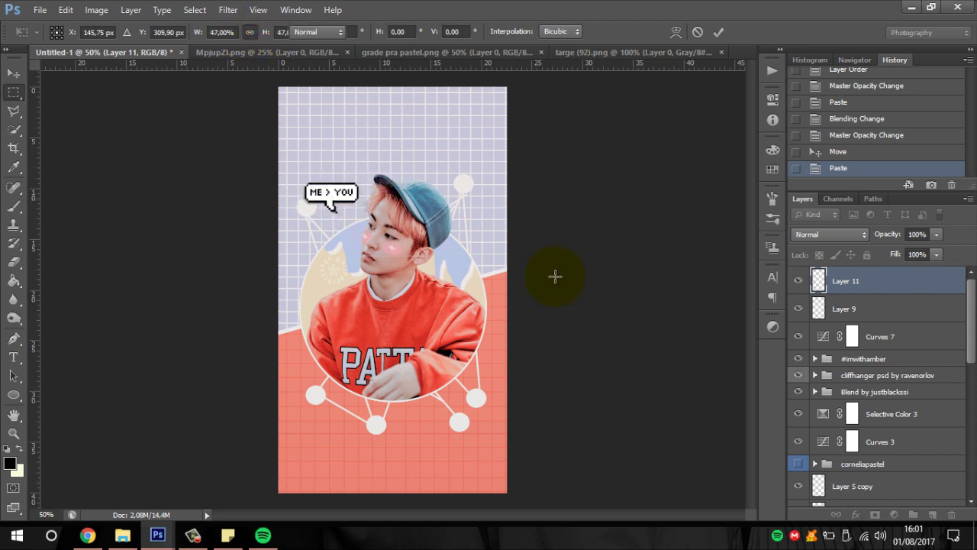
pyautogui.press('Return')
# Move the bubble's Layer 11 below corneliapastel and check the result
pyautogui.moveTo(872, 280); pyautogui.dragTo(888, 372)
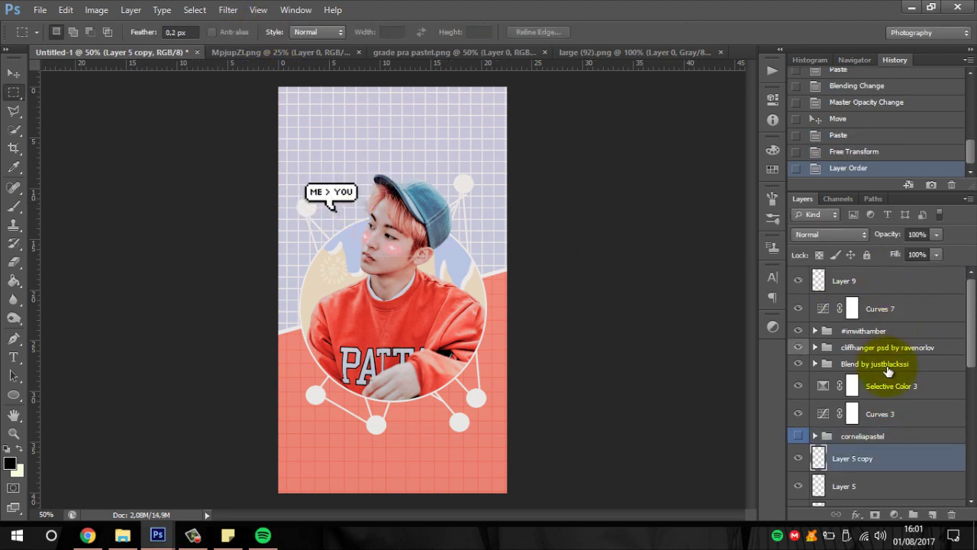
pyautogui.hotkey('ctrl', 'z')
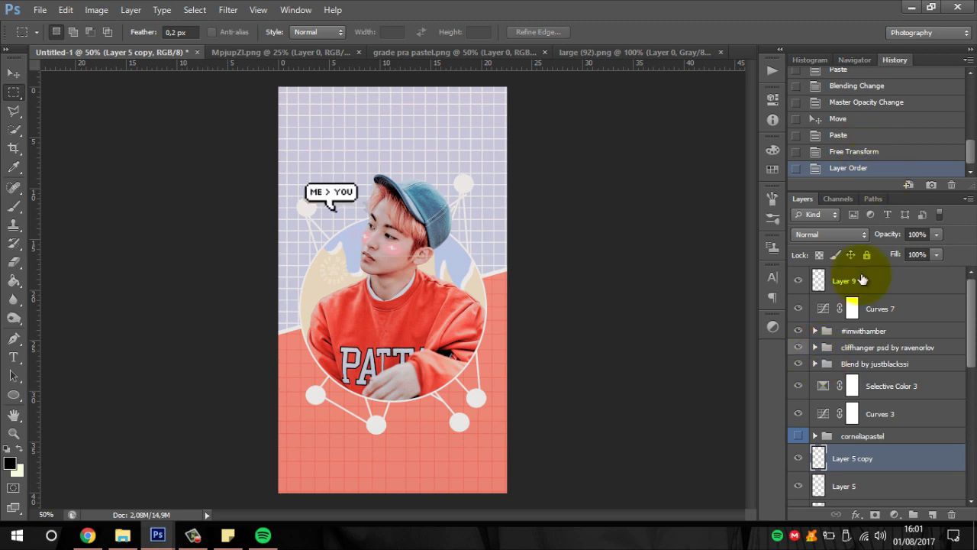
pyautogui.moveTo(885, 283); pyautogui.dragTo(878, 475)
pyautogui.click(851, 486)
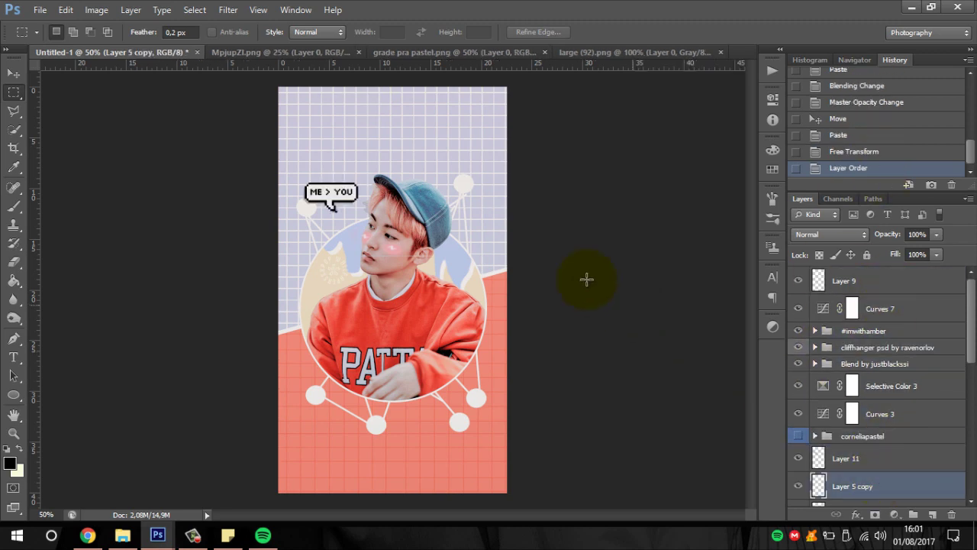
pyautogui.hotkey('ctrl', '+')
pyautogui.hotkey('ctrl', '+')
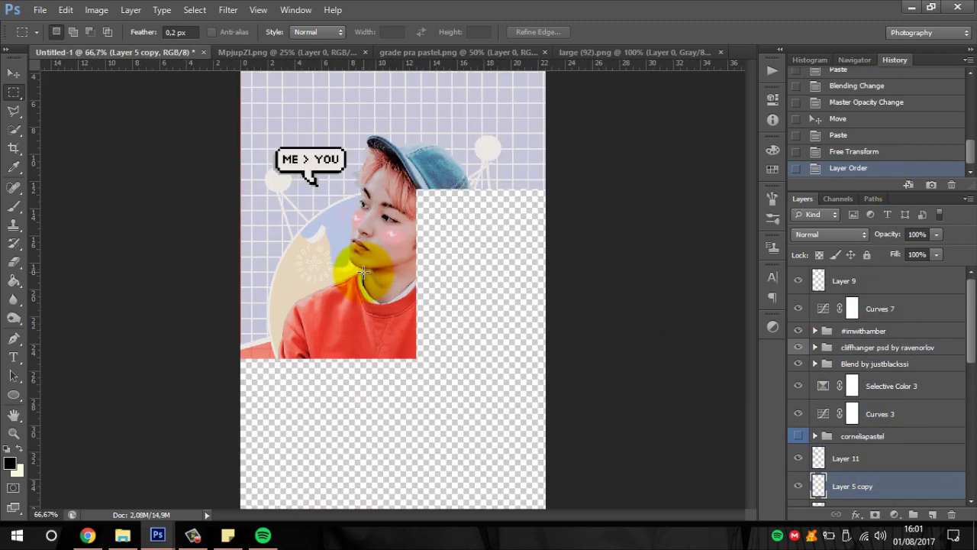
pyautogui.hotkey('ctrl', '-')
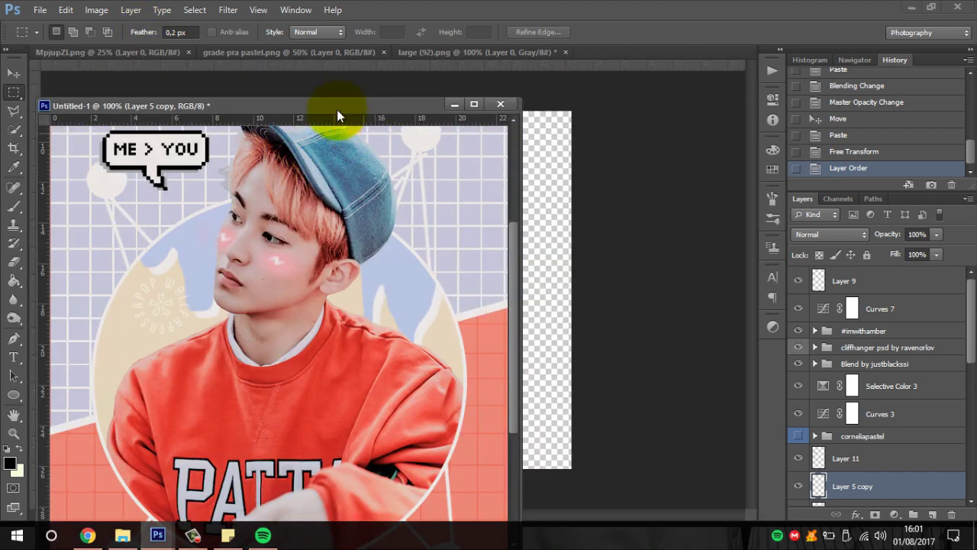